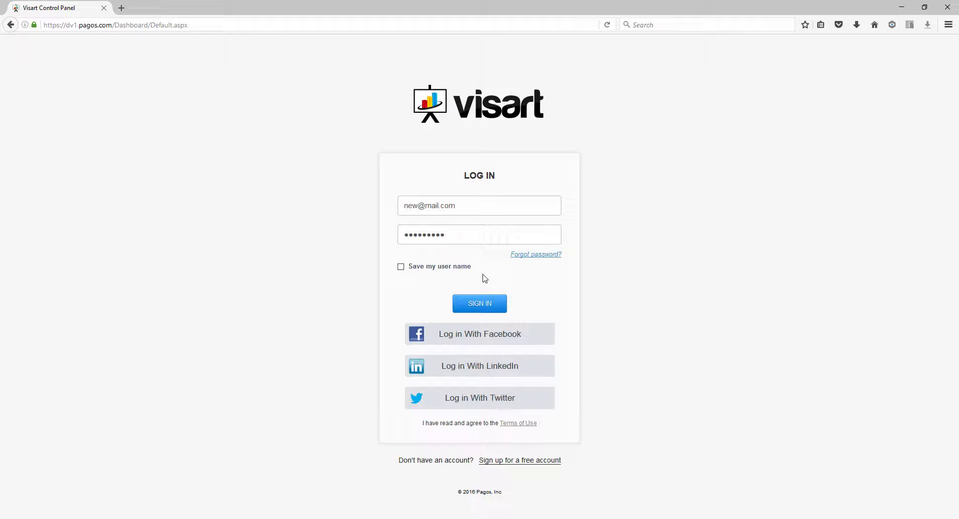
Step: Sign in to the Visart control panel and check the HR Dashboard source data in Excel
left_click(480, 304)
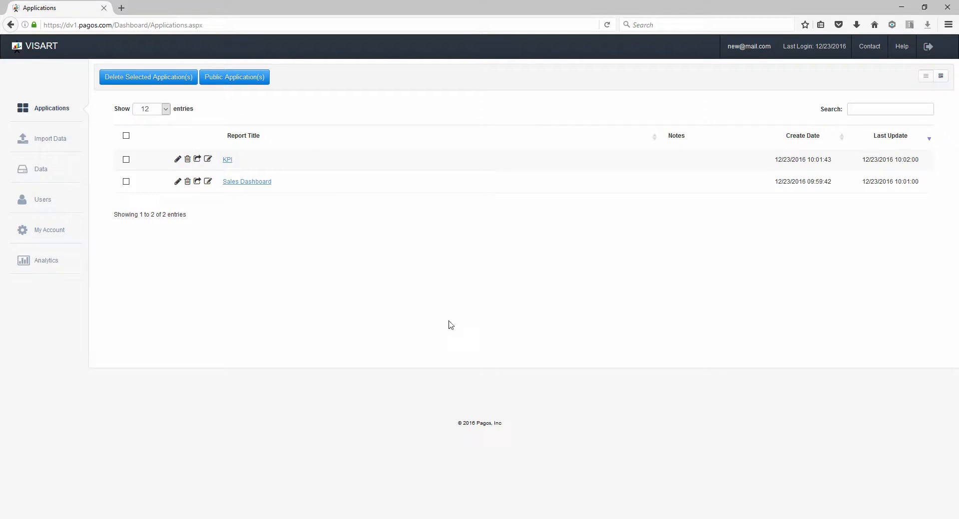
key("alt+Tab")
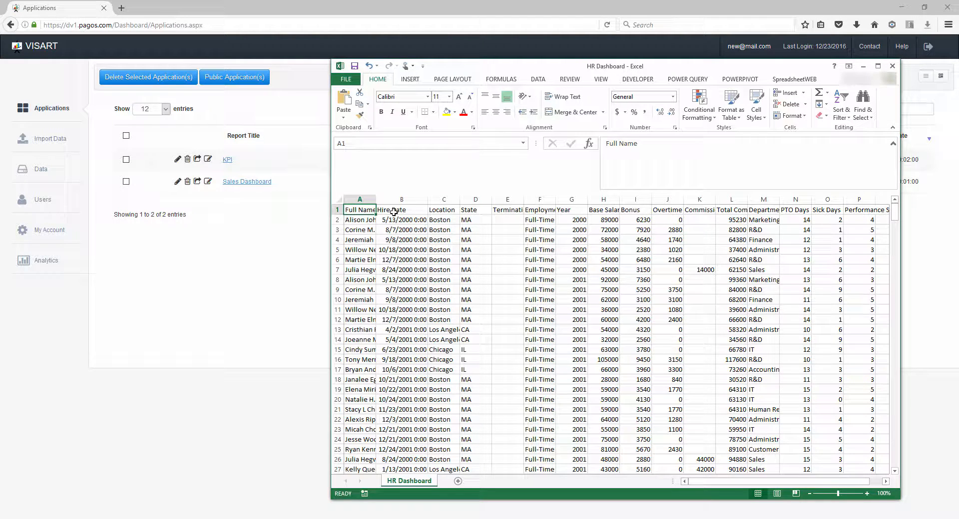
left_click(275, 241)
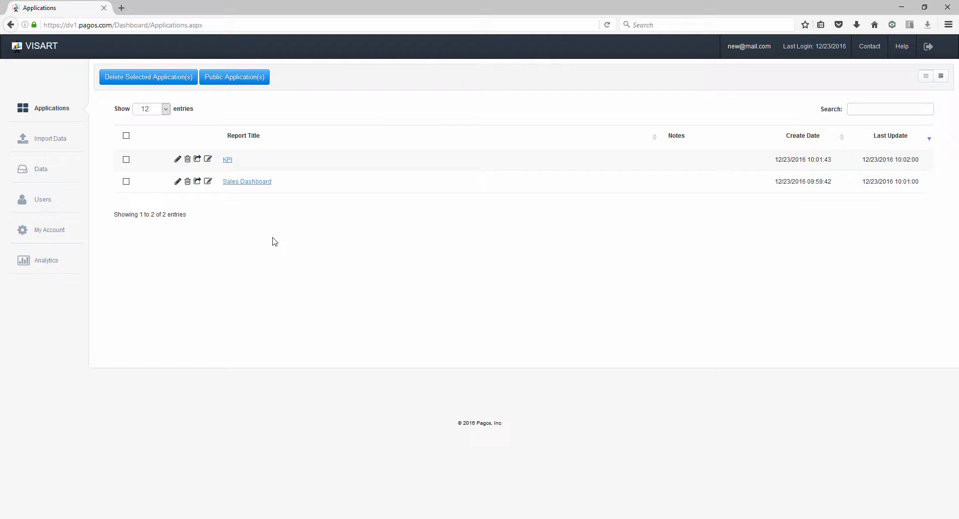
Step: Upload HR Dashboard.csv from the local computer as a new data import
left_click(61, 145)
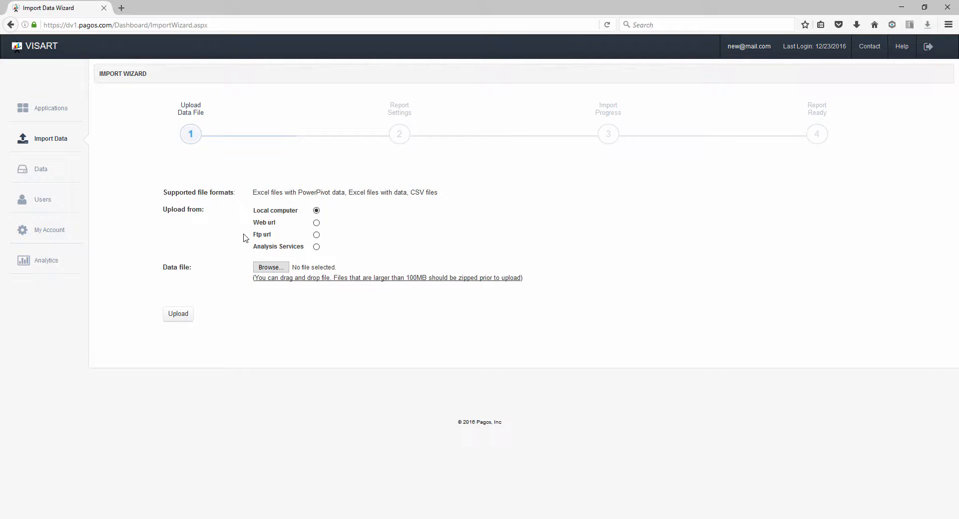
left_click(263, 269)
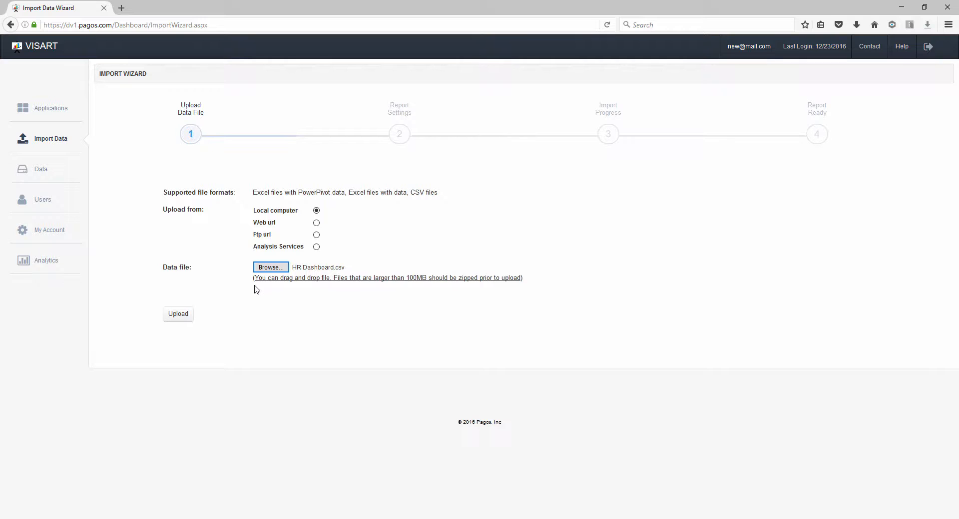
left_click(182, 314)
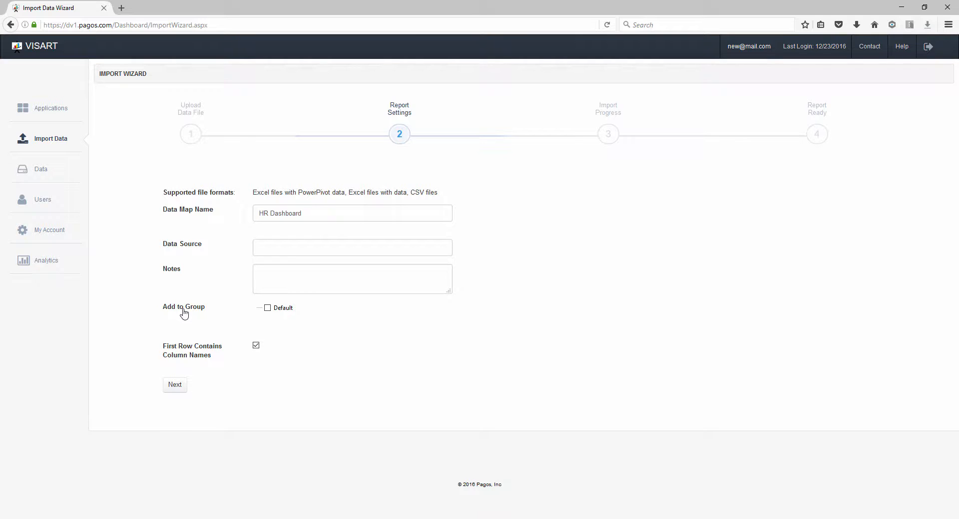
Step: Assign the HR Dashboard data map to the Default group, finish the import and open its blank dashboard
left_click(268, 308)
left_click(178, 384)
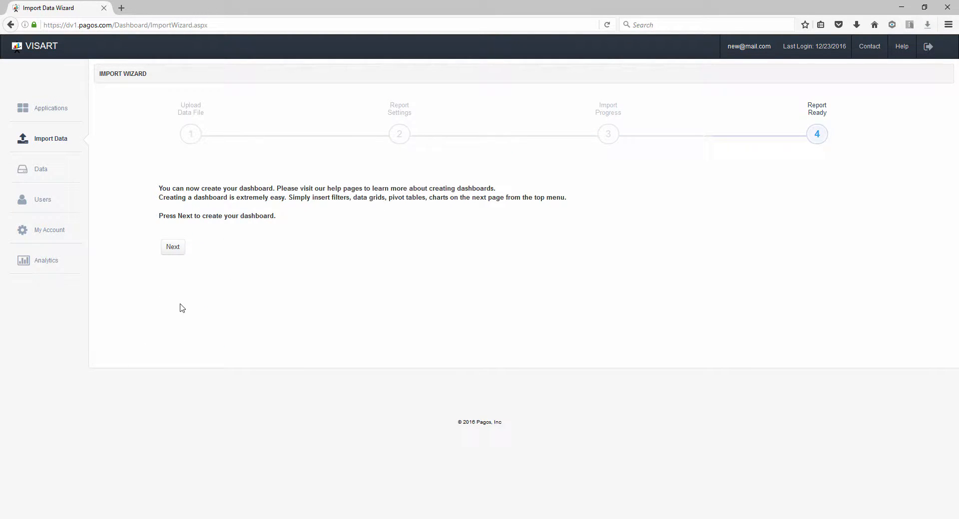
left_click(177, 256)
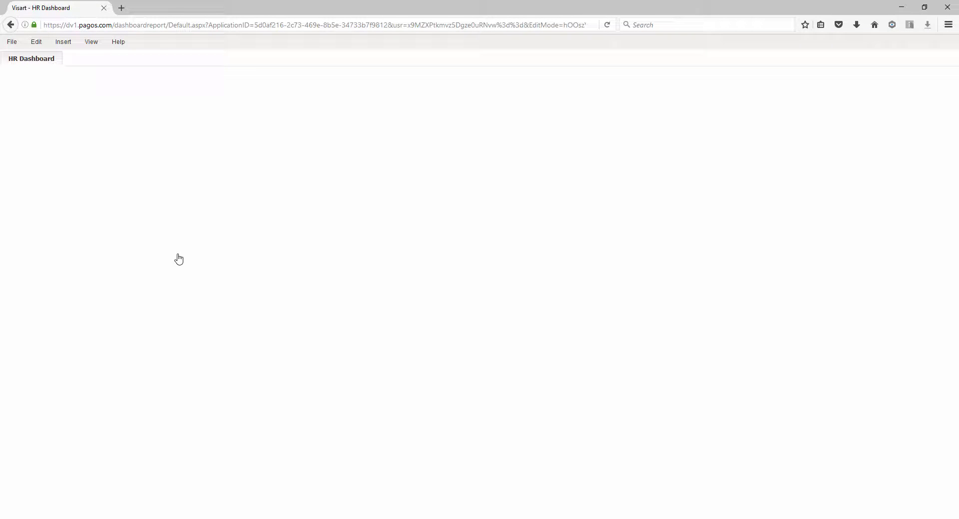
Step: Insert a grid containing all HRDashboard datafields and place it in the dashboard's upper-right corner
left_click(63, 45)
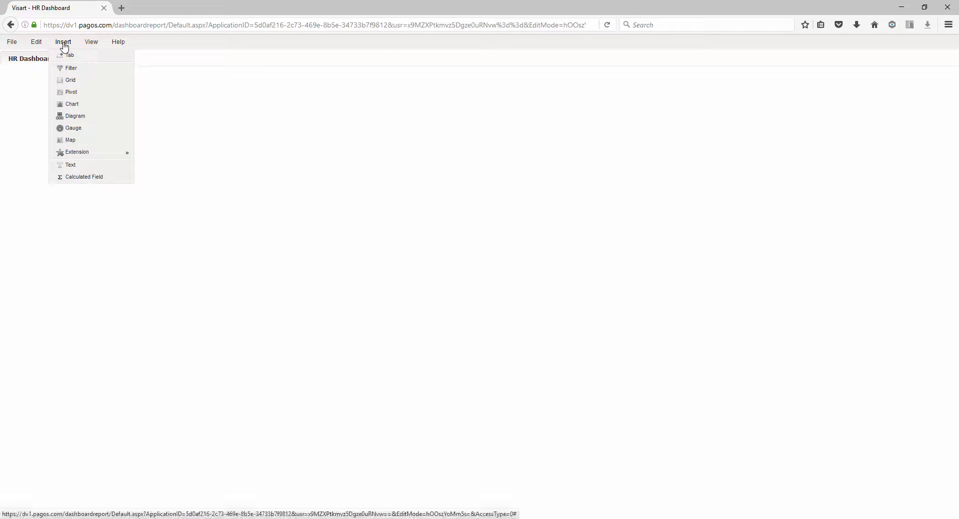
left_click(65, 81)
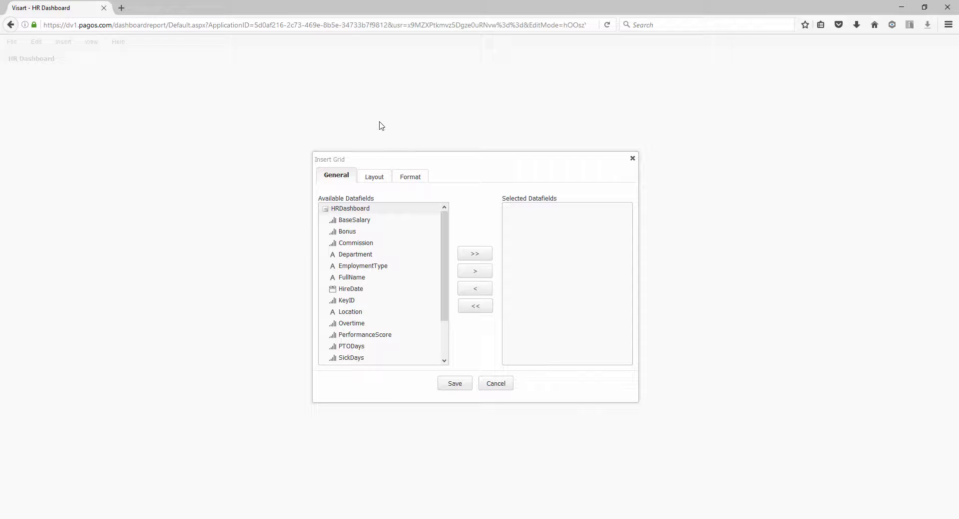
left_click(367, 223)
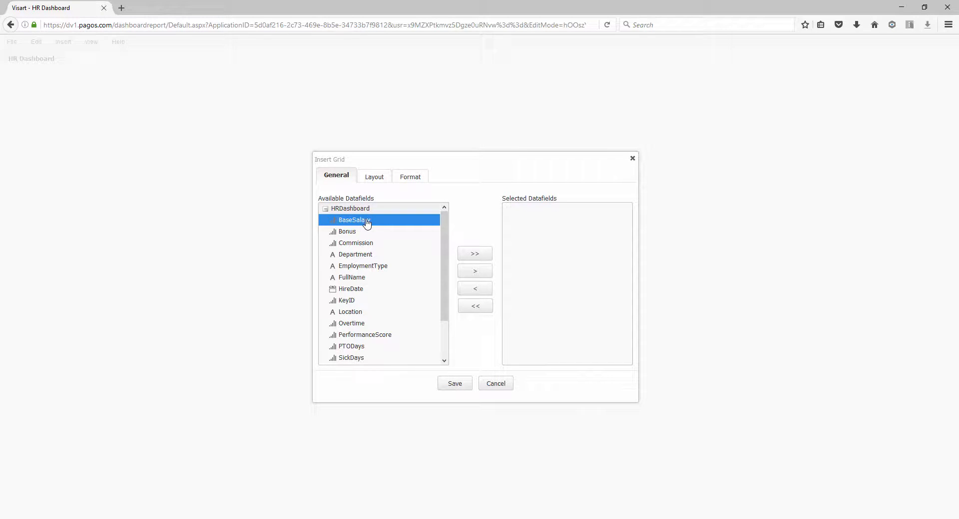
scroll(364, 267, "down", 2)
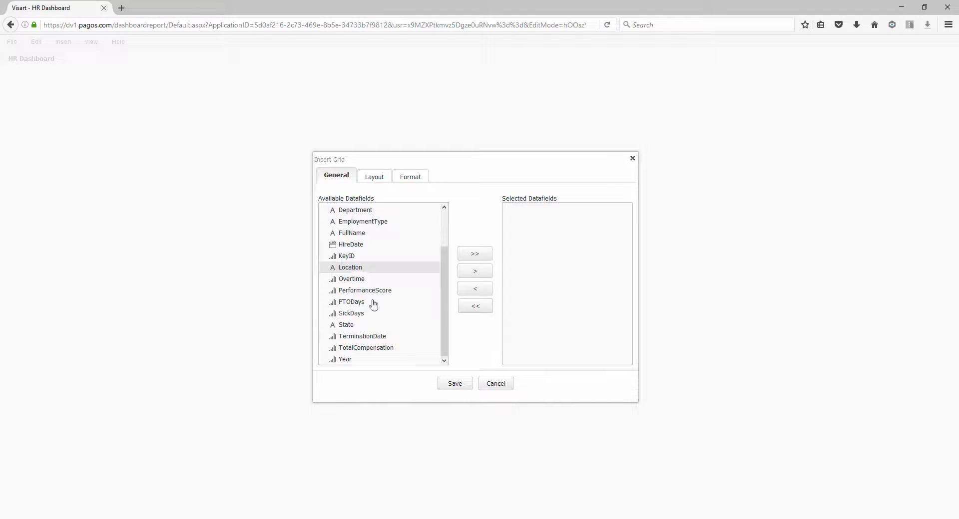
left_click(376, 360, "shift")
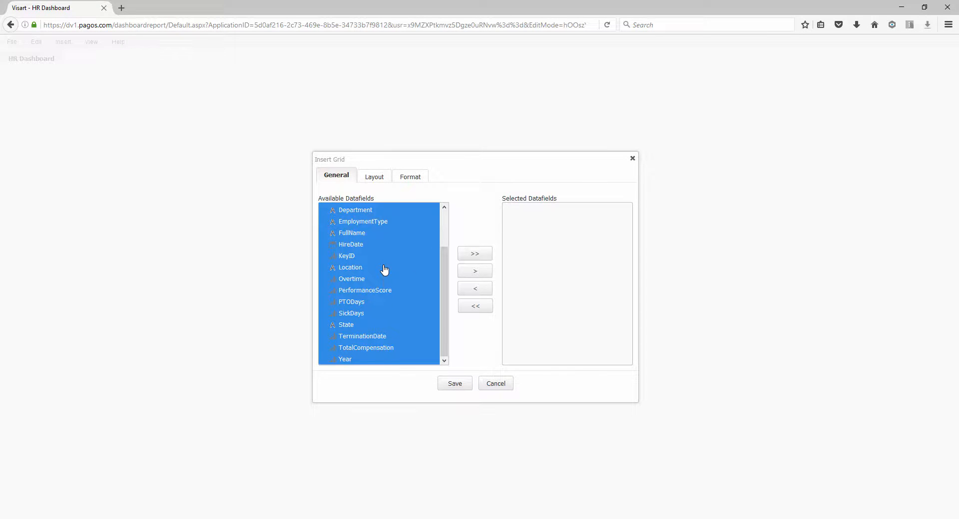
scroll(384, 270, "up", 2)
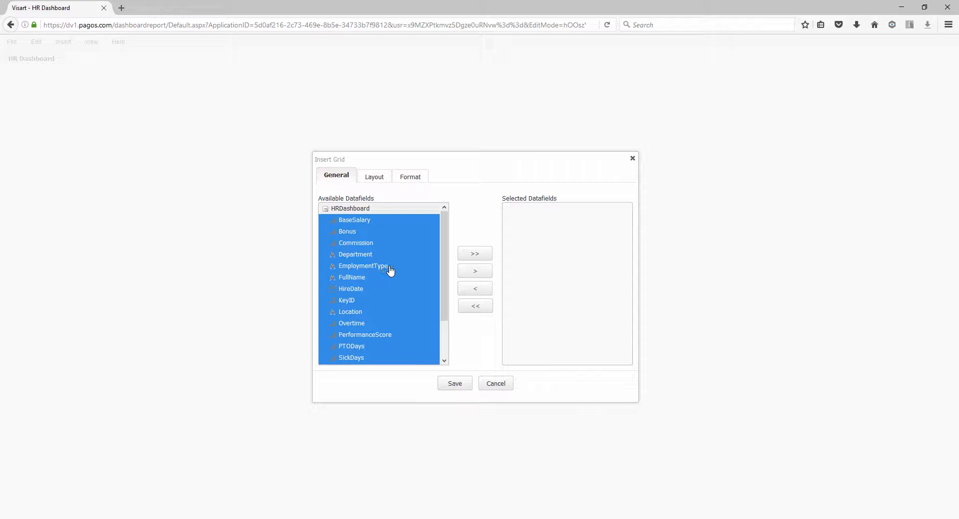
left_click(475, 256)
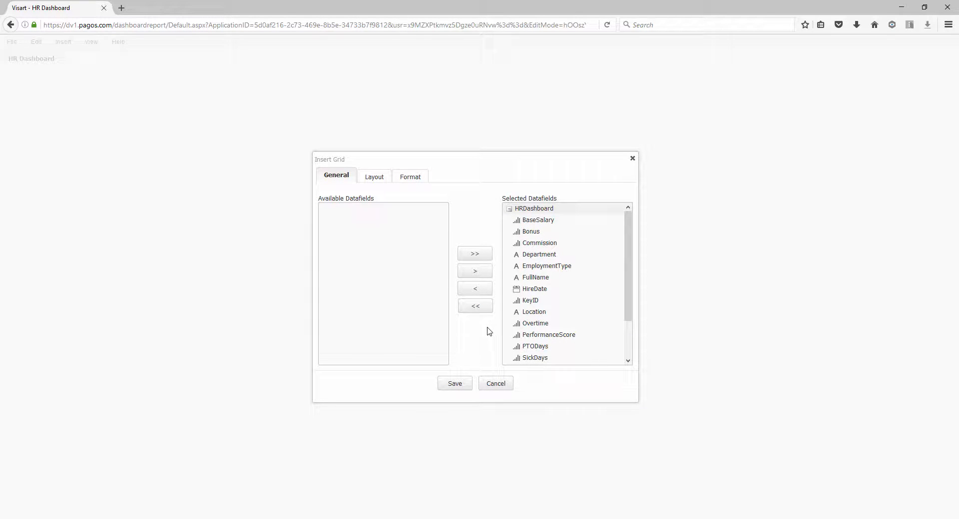
left_click(457, 385)
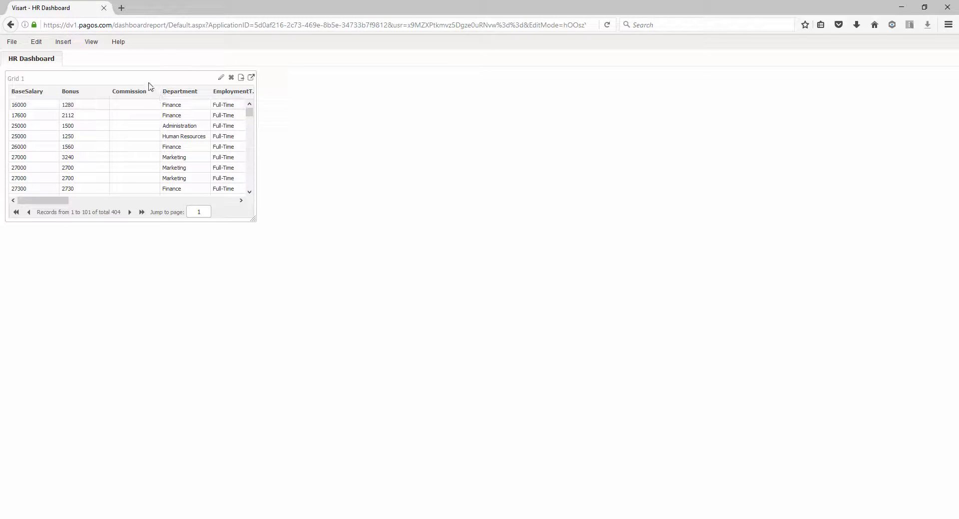
left_click_drag(152, 81, 800, 79)
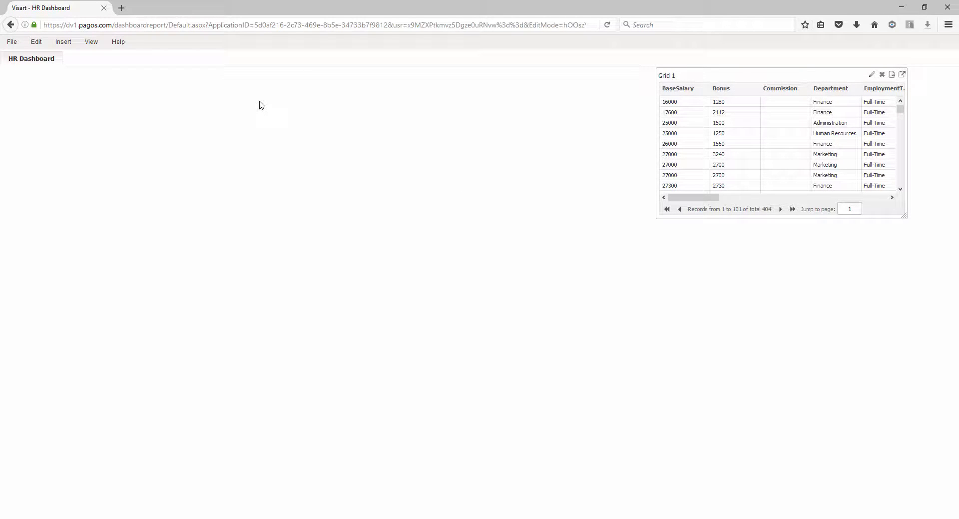
Step: Add a text title "HR Dashboard" in a larger font size and place it at the dashboard's top, left of the grid
left_click(61, 44)
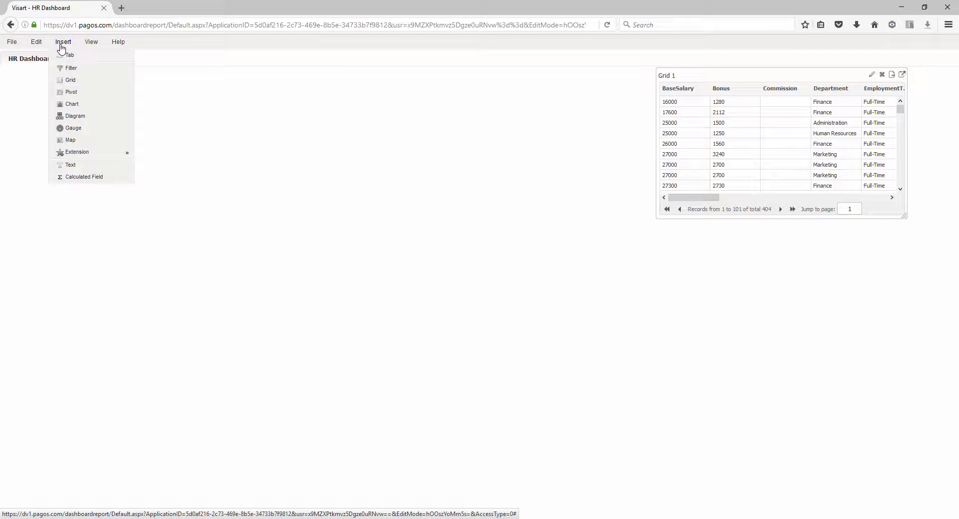
left_click(76, 168)
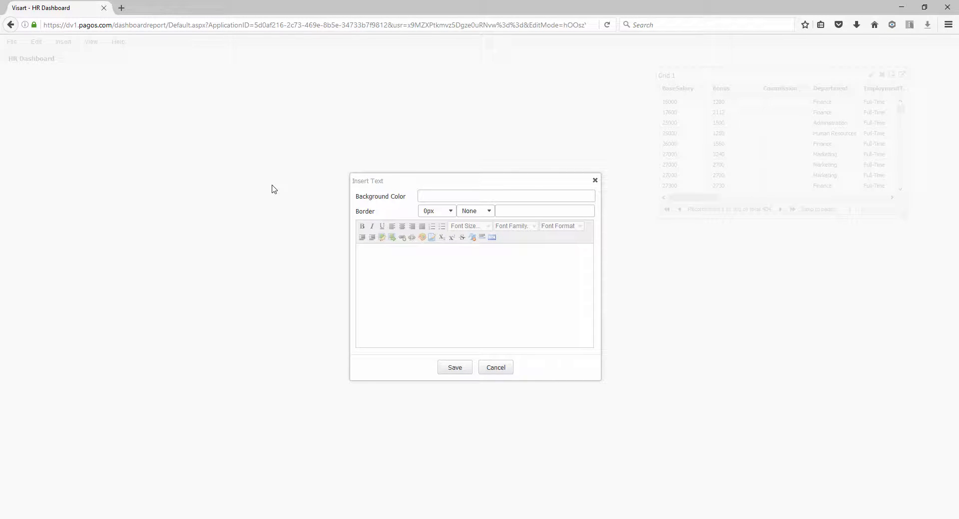
left_click(399, 251)
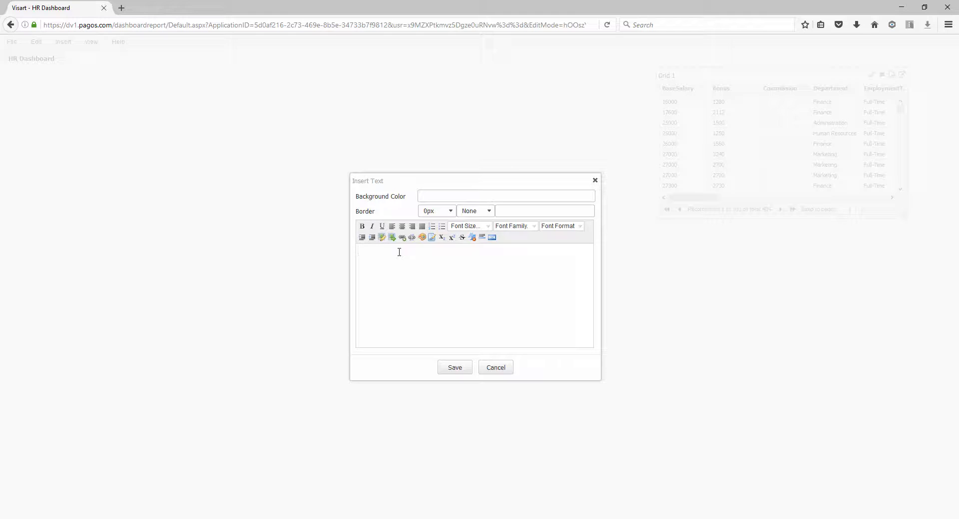
type("HR Dashboard")
left_click_drag(400, 251, 359, 250)
left_click(488, 227)
left_click(469, 280)
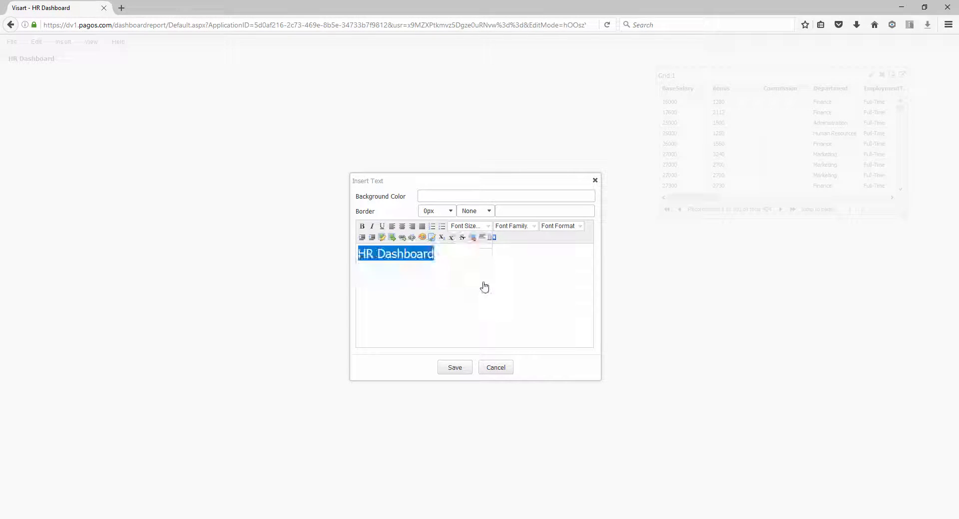
left_click(454, 368)
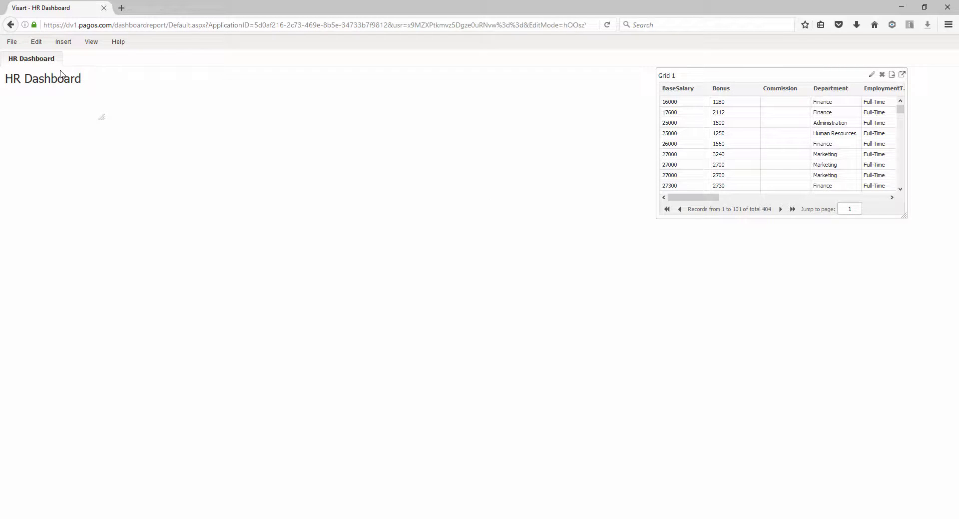
left_click_drag(90, 75, 357, 80)
Step: Start a new Bar Chart with Department as the X-axis datafield
left_click(60, 42)
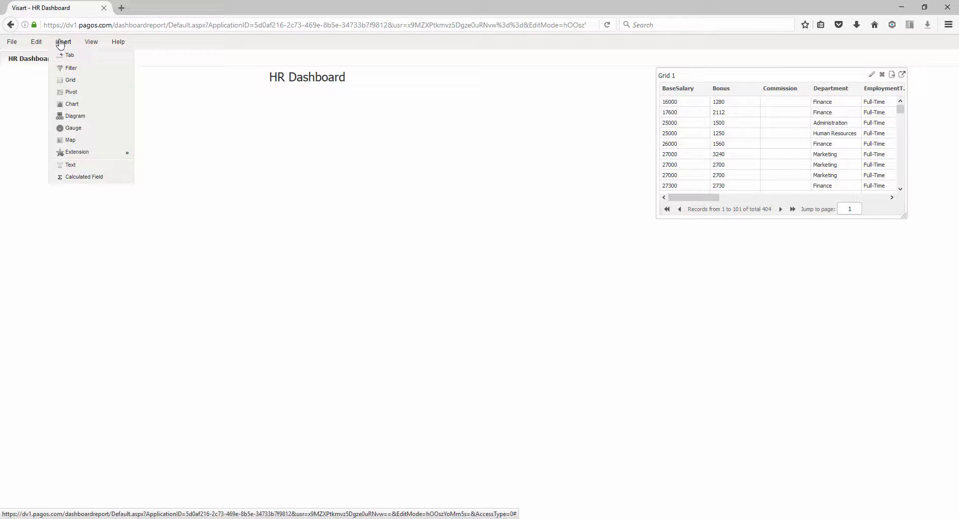
left_click(73, 105)
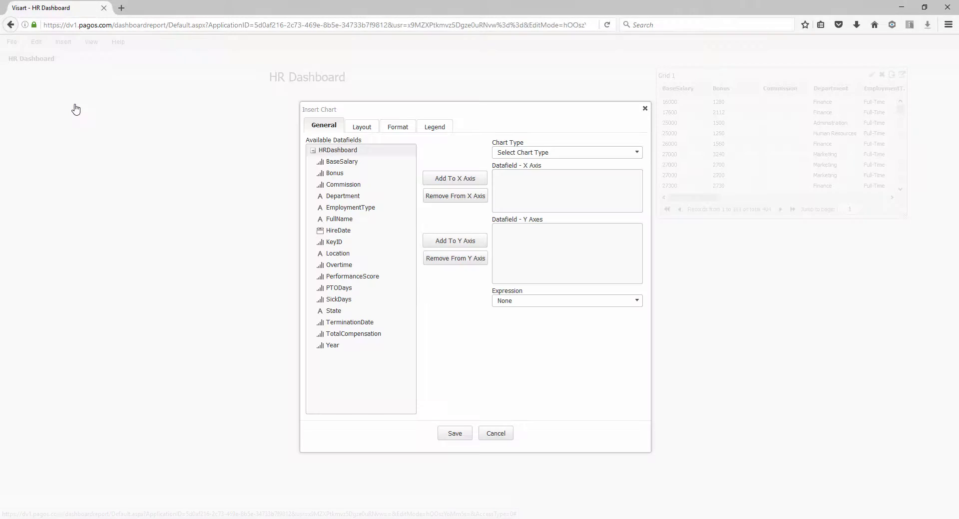
left_click(517, 154)
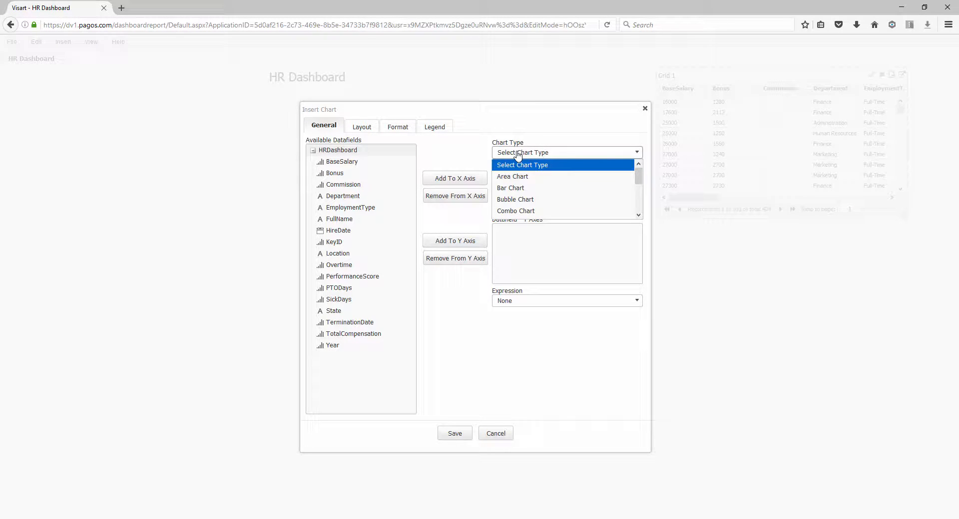
left_click(521, 192)
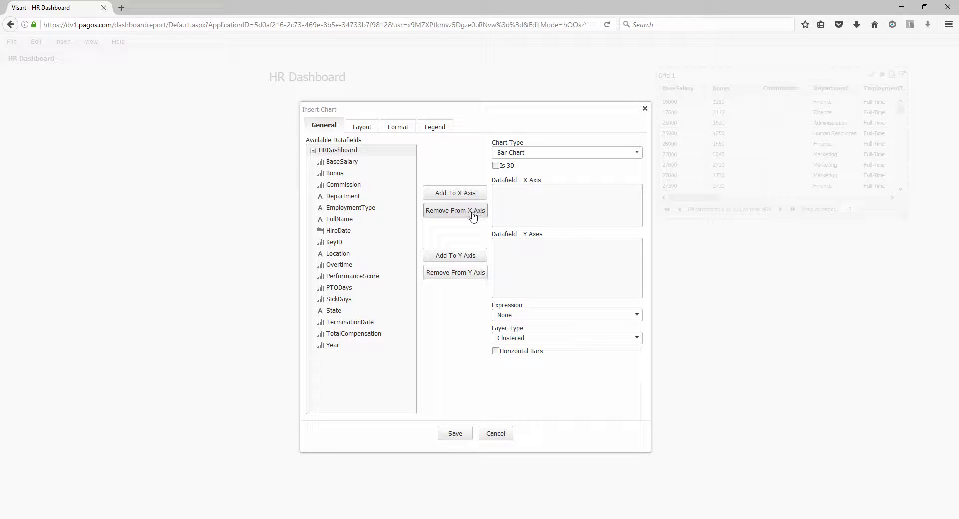
left_click(361, 197)
left_click(433, 193)
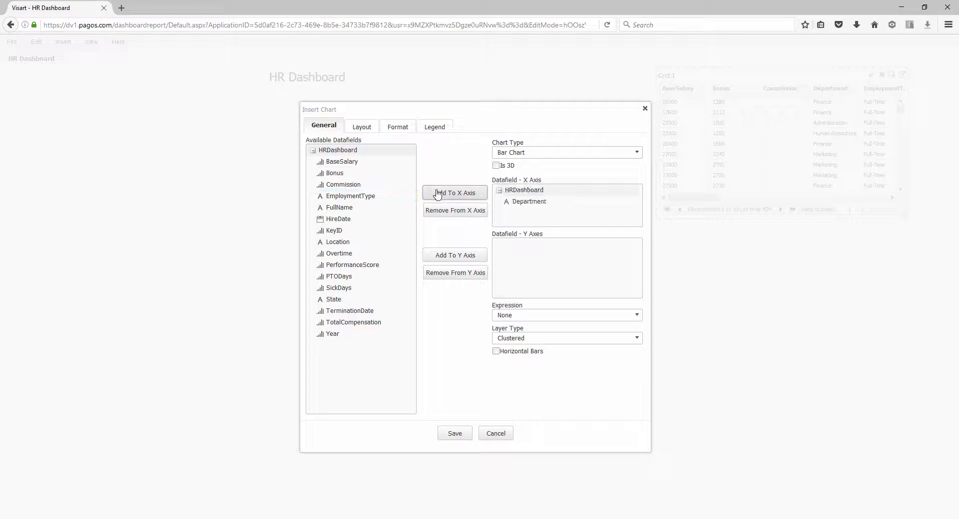
Step: Add BaseSalary to the chart's Y axis and set its expression to Sum
left_click(398, 163)
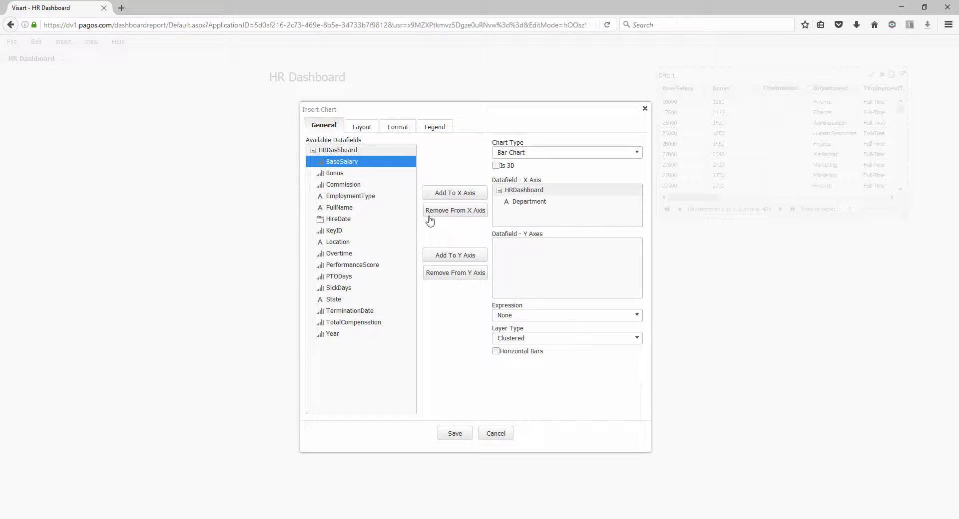
left_click(447, 256)
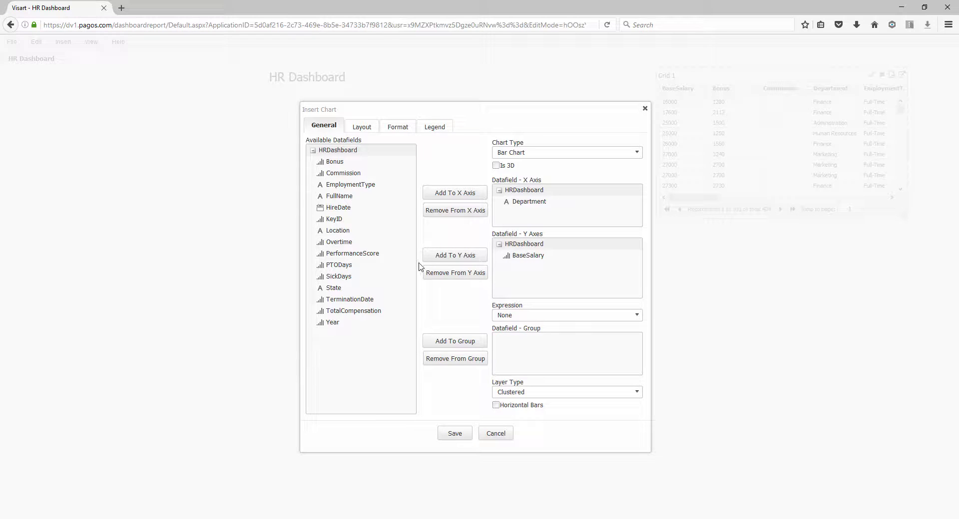
left_click(523, 261)
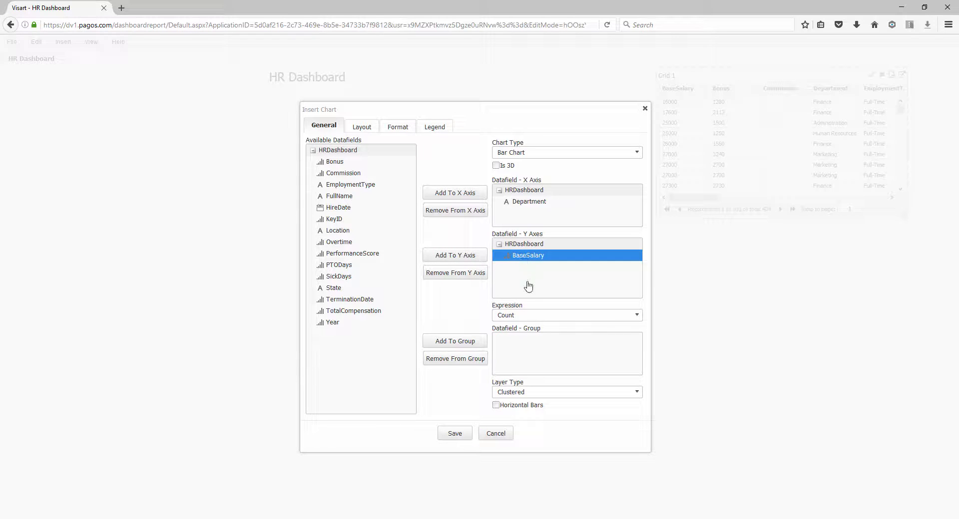
left_click(530, 319)
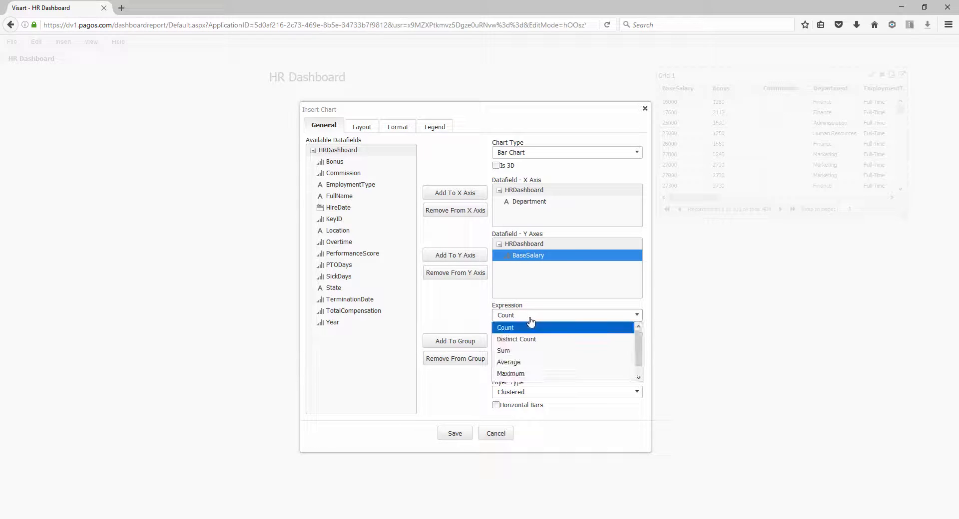
left_click(529, 351)
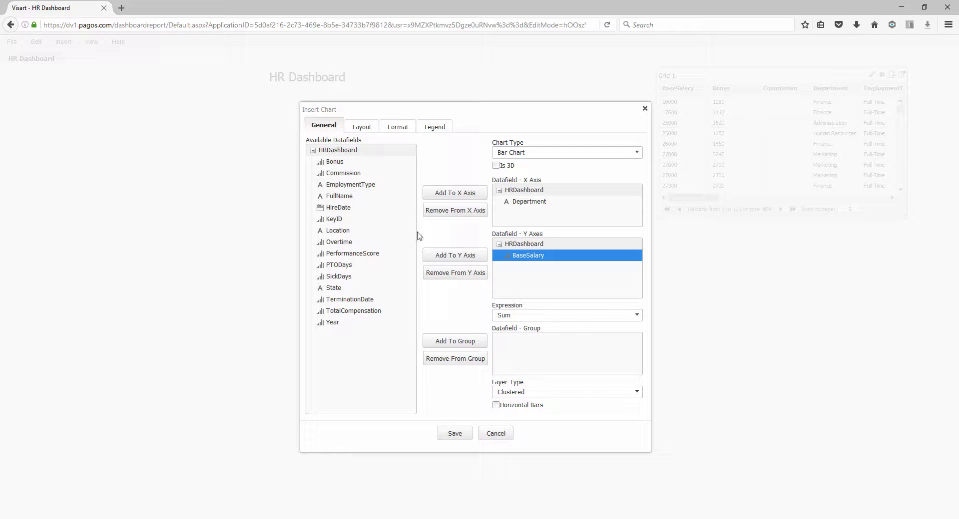
Step: Title the bar chart "Department Salary"
left_click(369, 131)
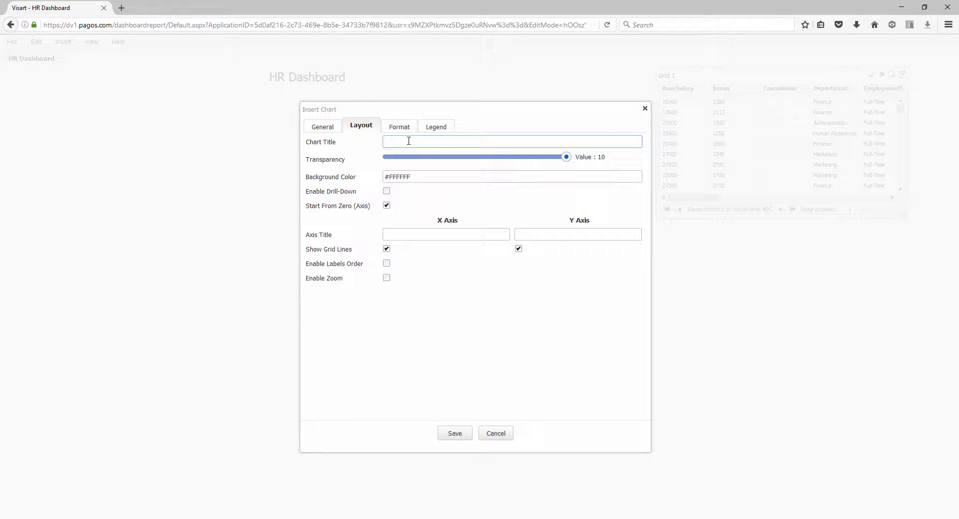
type("Department Salary")
Step: Set the font size of the bar chart's labels to 14
left_click(397, 128)
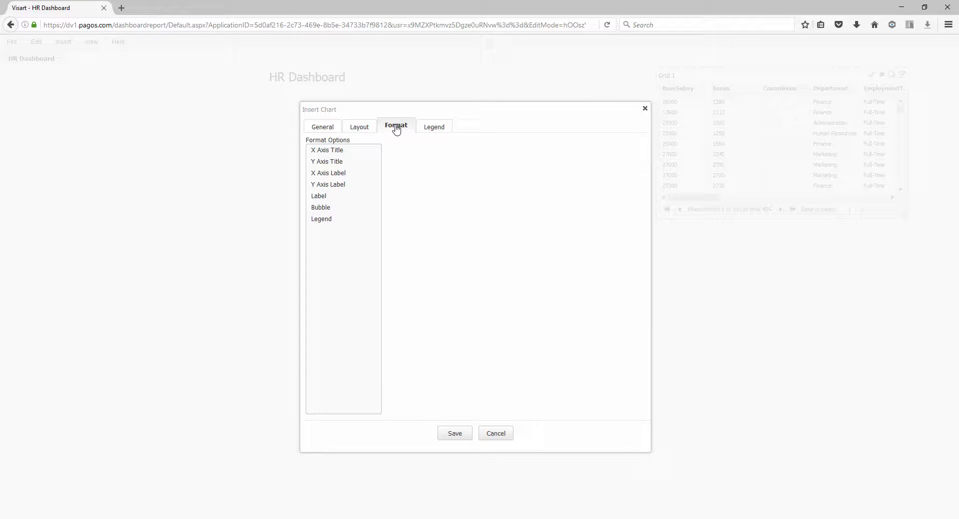
left_click(355, 197)
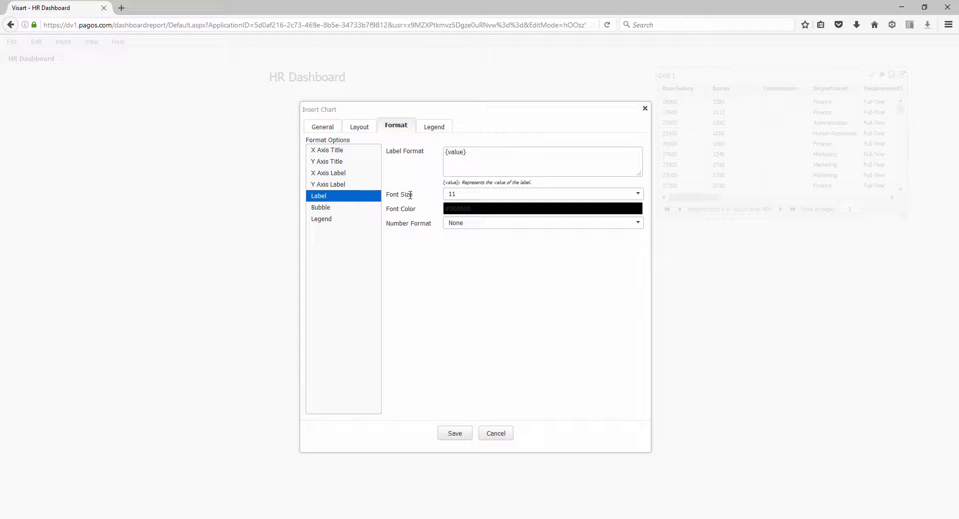
left_click(467, 195)
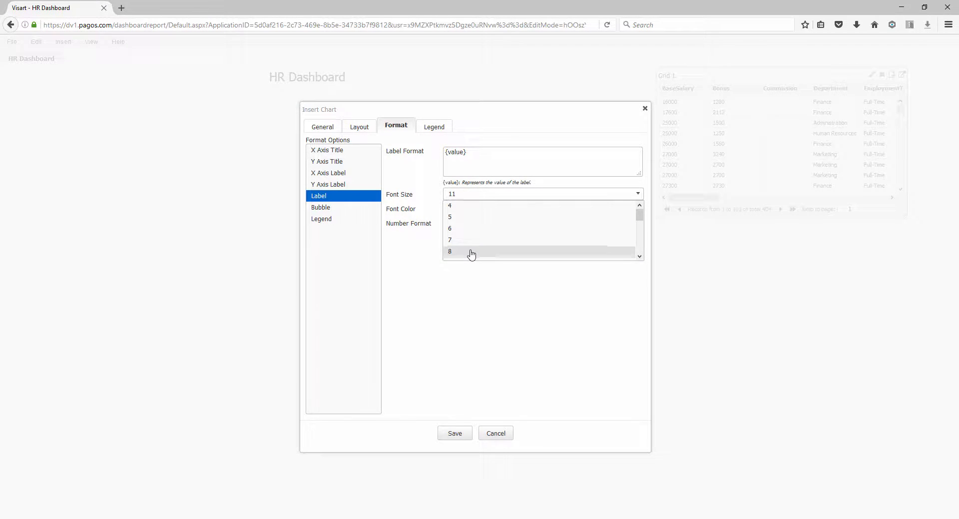
scroll(468, 252, "down", 3)
left_click(469, 235)
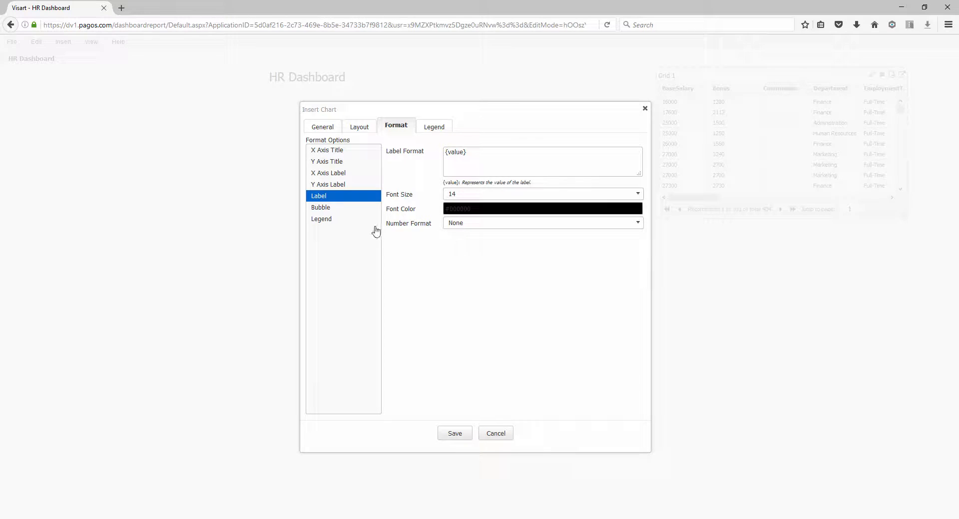
Step: Set the font color of the bar chart's bubble to light blue #38DEFF
left_click(360, 208)
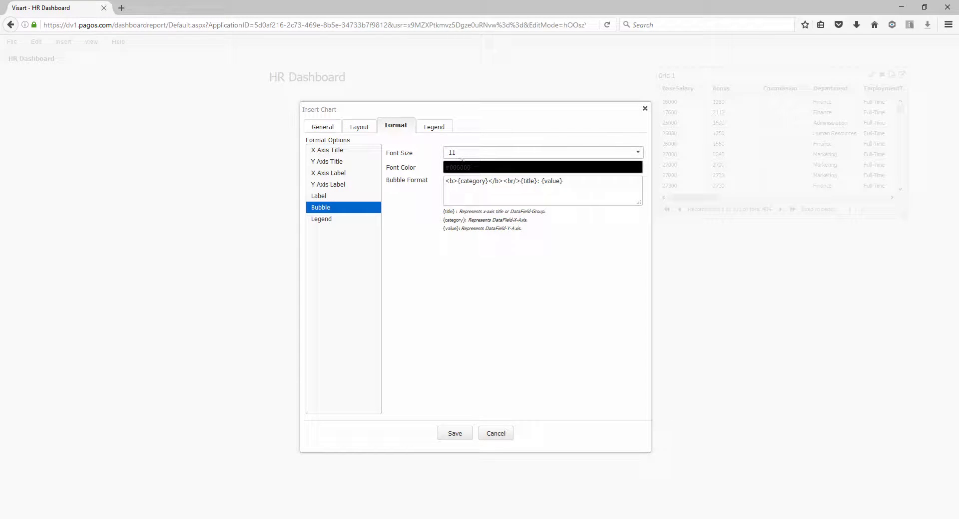
left_click(444, 170)
left_click(495, 190)
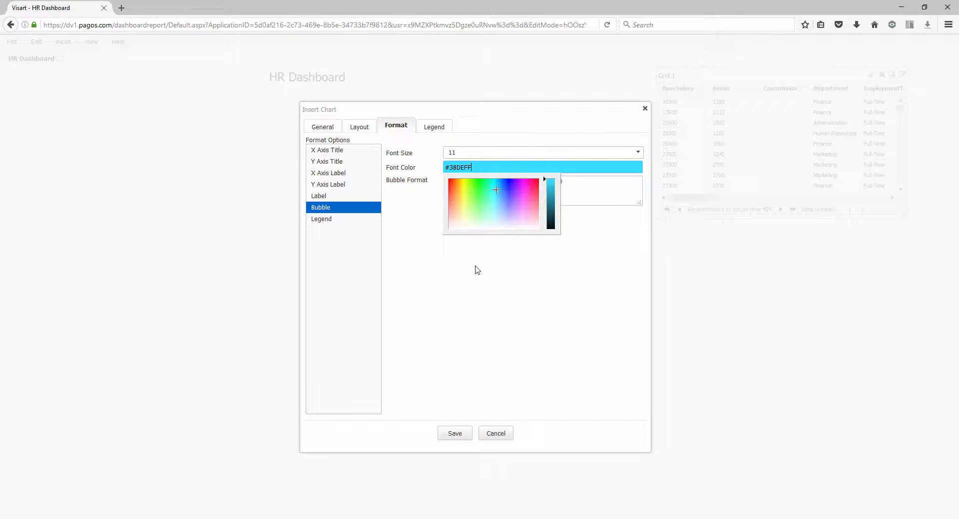
left_click(475, 267)
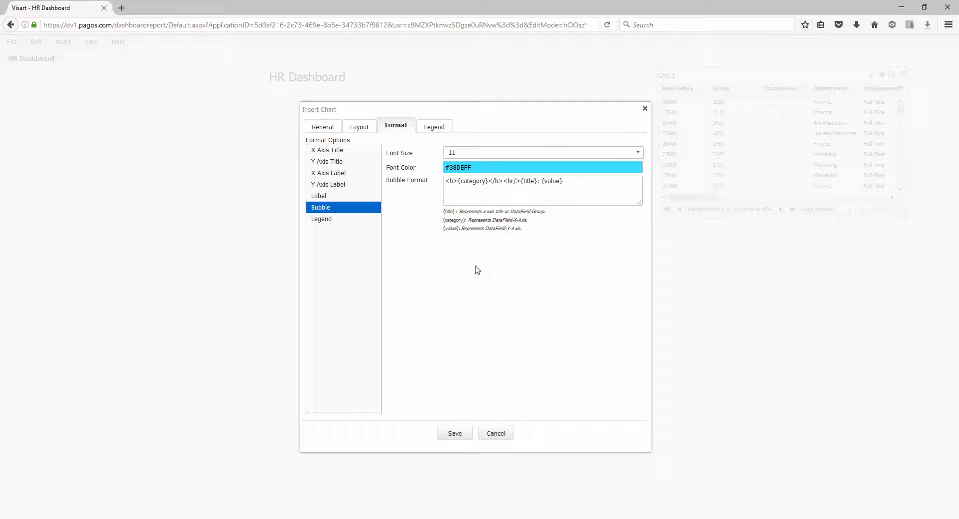
Step: Rename the BaseSalary legend entry to "Base Salary" and set its color to green #67E232
left_click(445, 126)
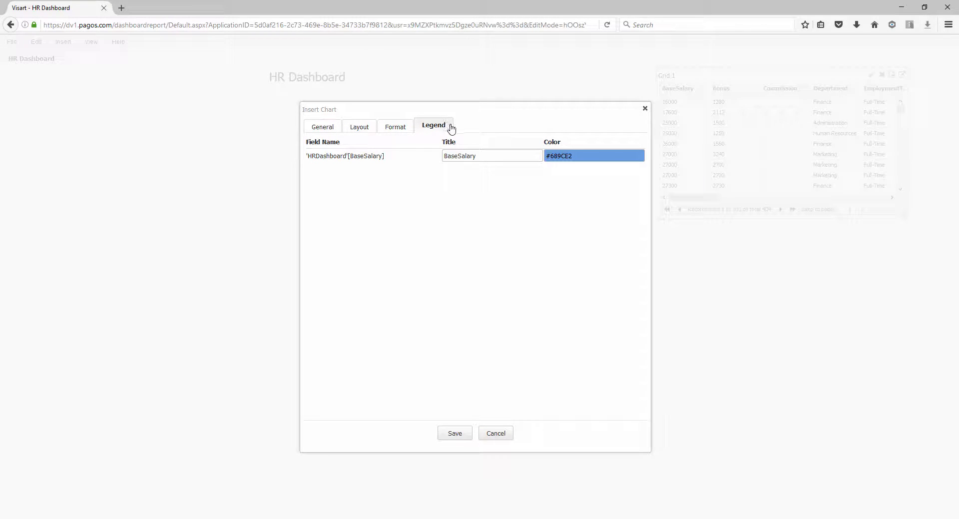
left_click(461, 156)
left_click(567, 158)
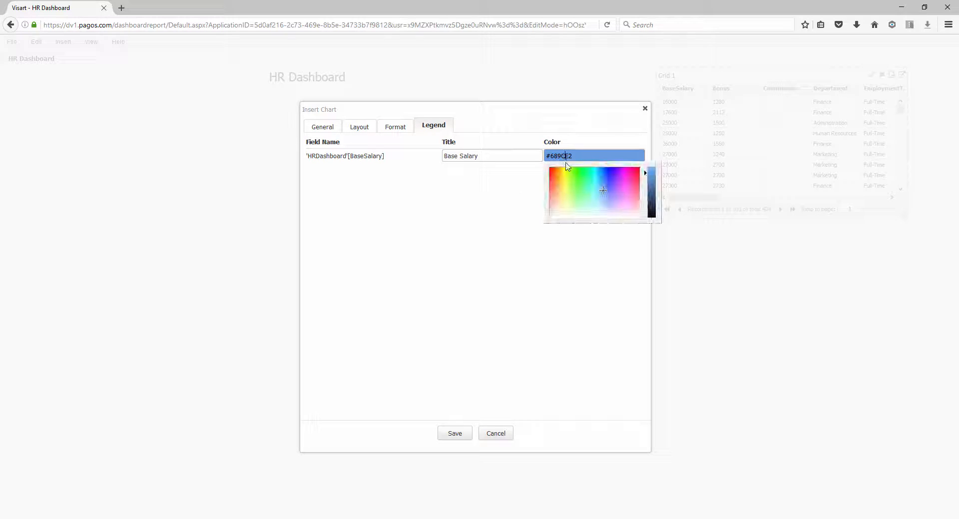
left_click(574, 181)
left_click_drag(575, 181, 575, 178)
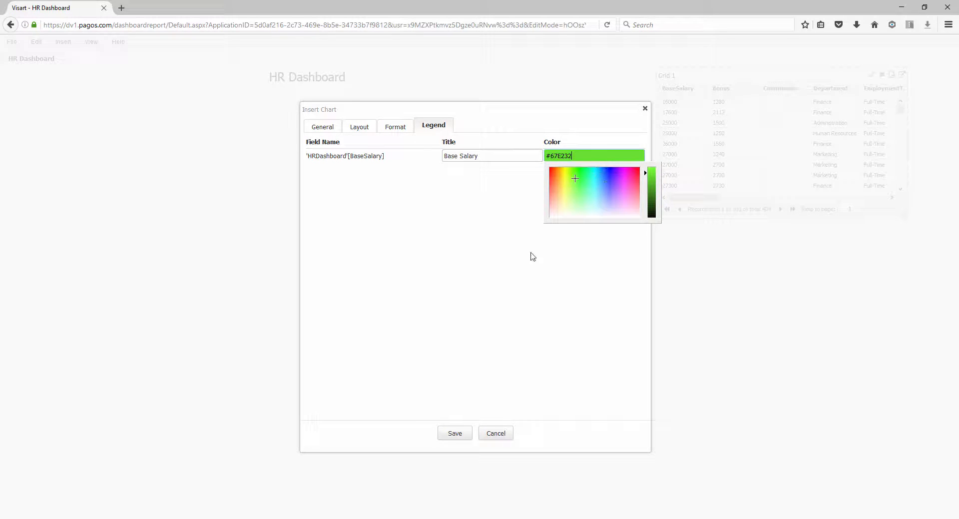
left_click(486, 270)
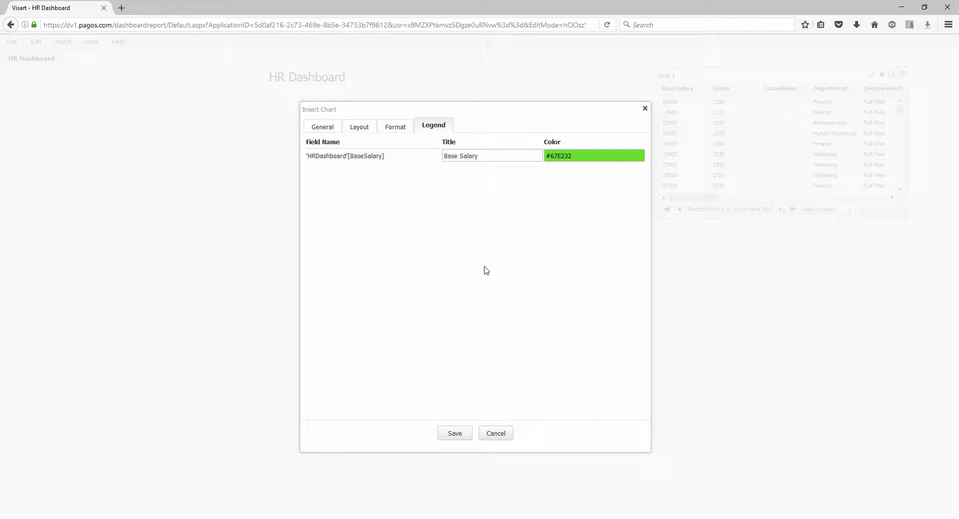
Step: Save the bar chart and place it, made wider and shorter, below the dashboard title beside the grid
left_click(455, 438)
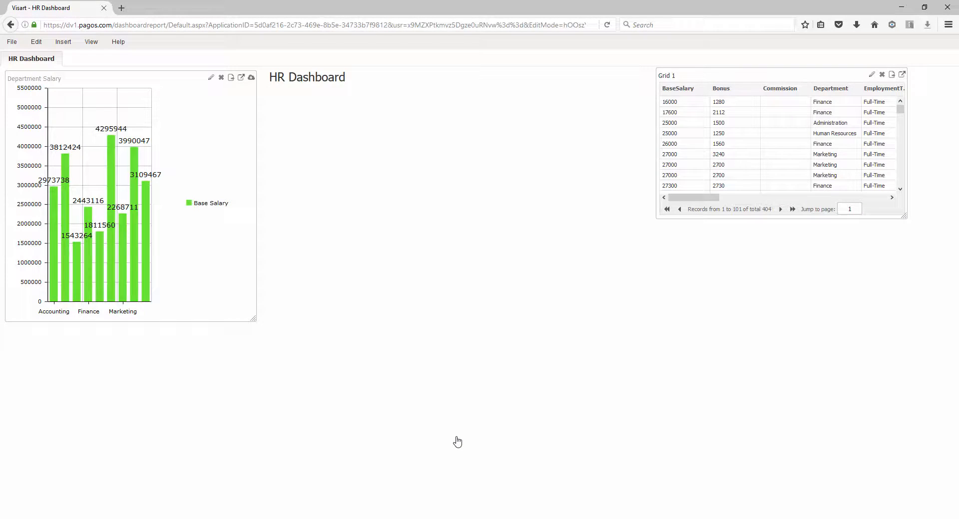
left_click_drag(251, 317, 331, 275)
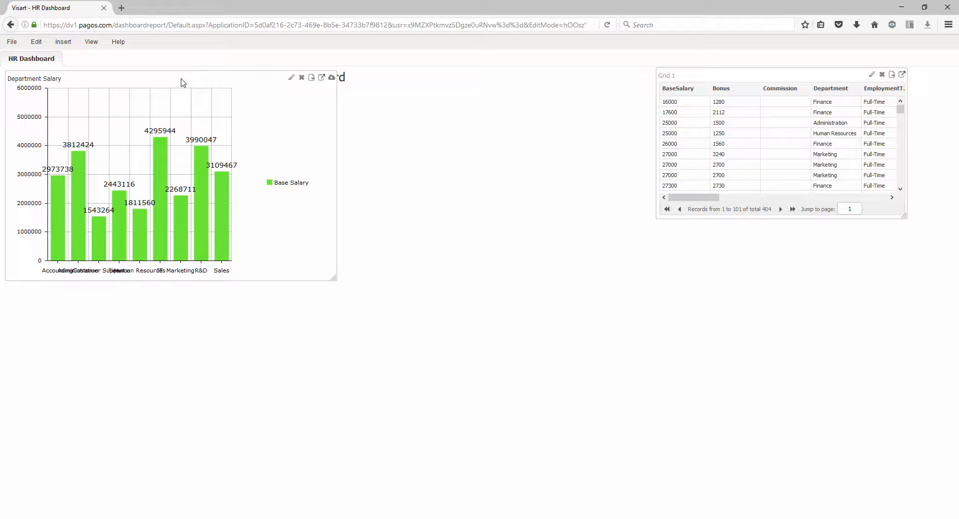
left_click_drag(182, 82, 501, 107)
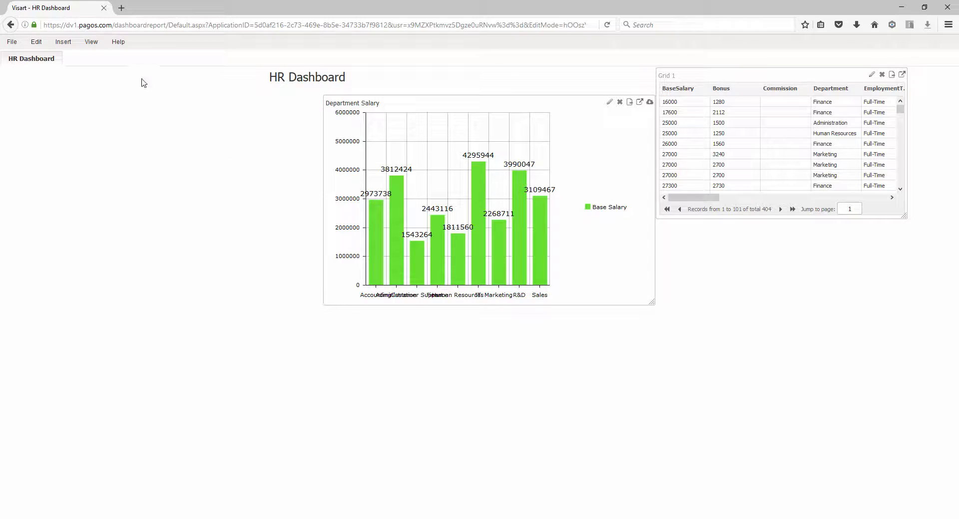
Step: Start a new diagram of type Circle Packing
left_click(67, 43)
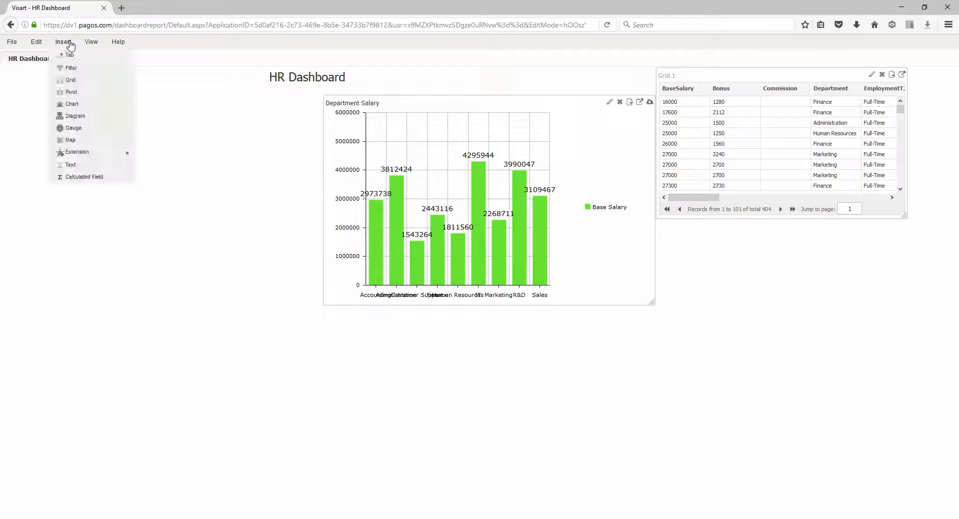
left_click(80, 120)
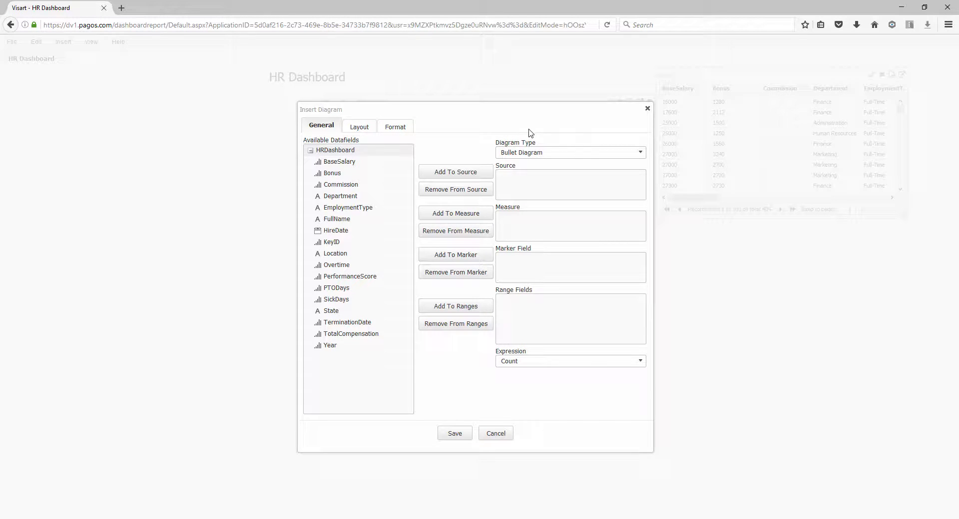
left_click(545, 155)
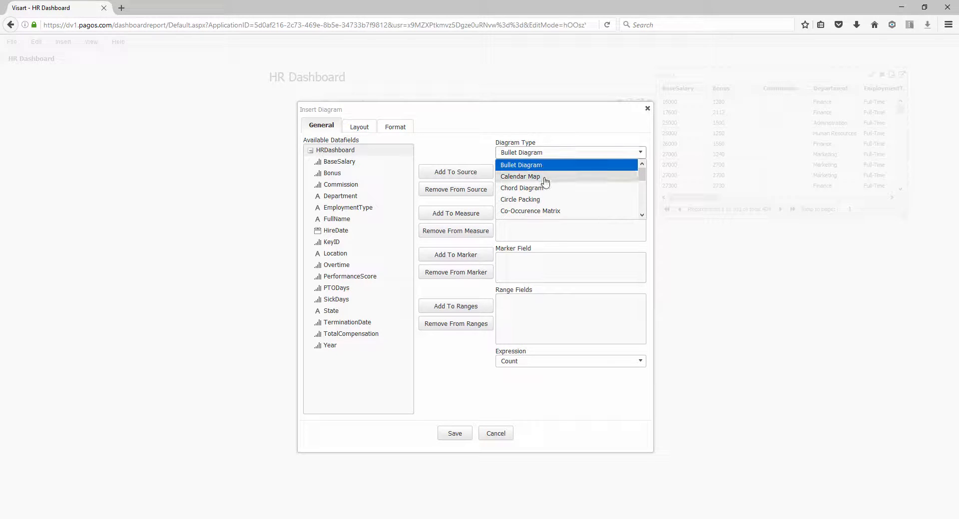
scroll(544, 194, "down", 2)
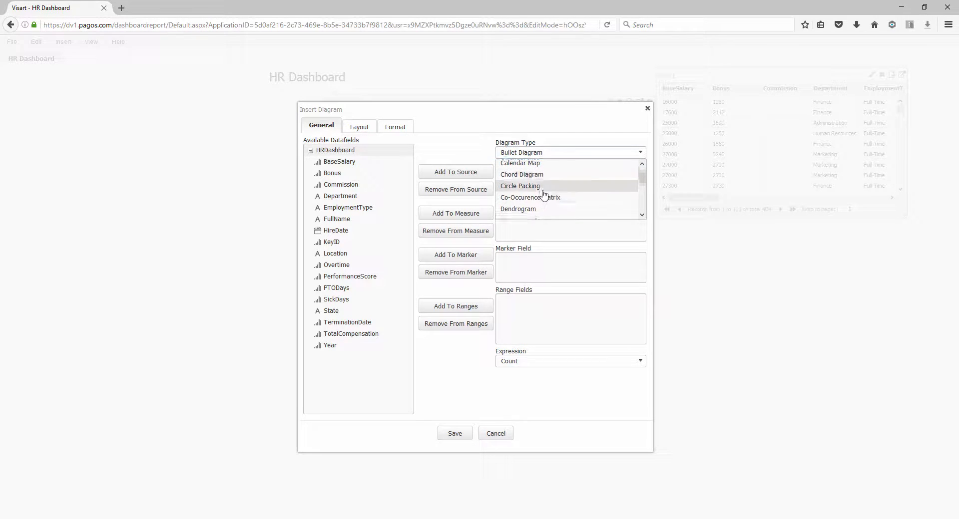
left_click(543, 181)
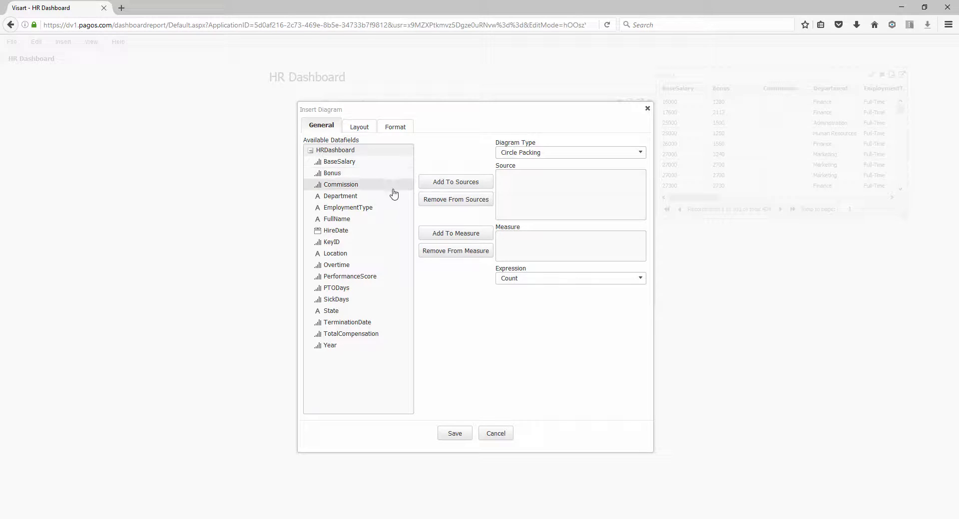
Step: Add Location and Department, in that order, as the diagram's source fields
left_click(379, 256)
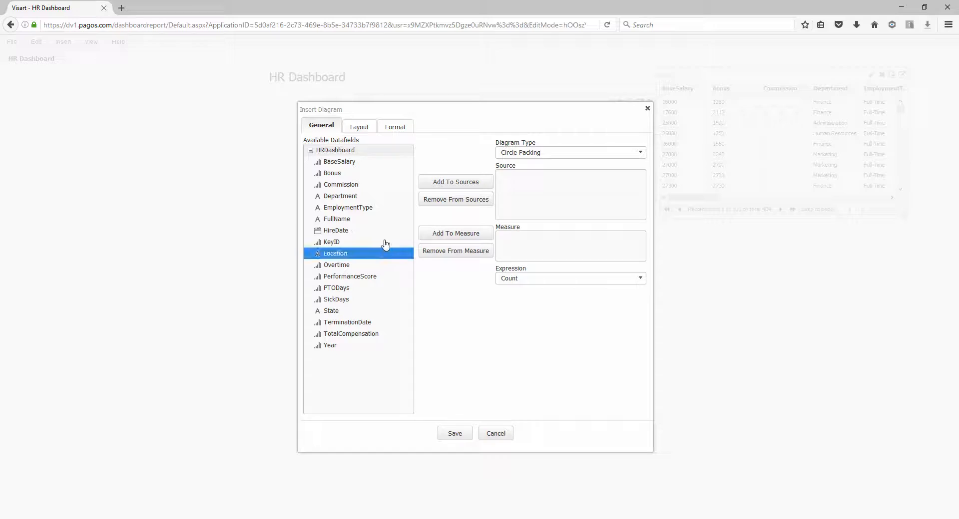
left_click(427, 188)
left_click(393, 198)
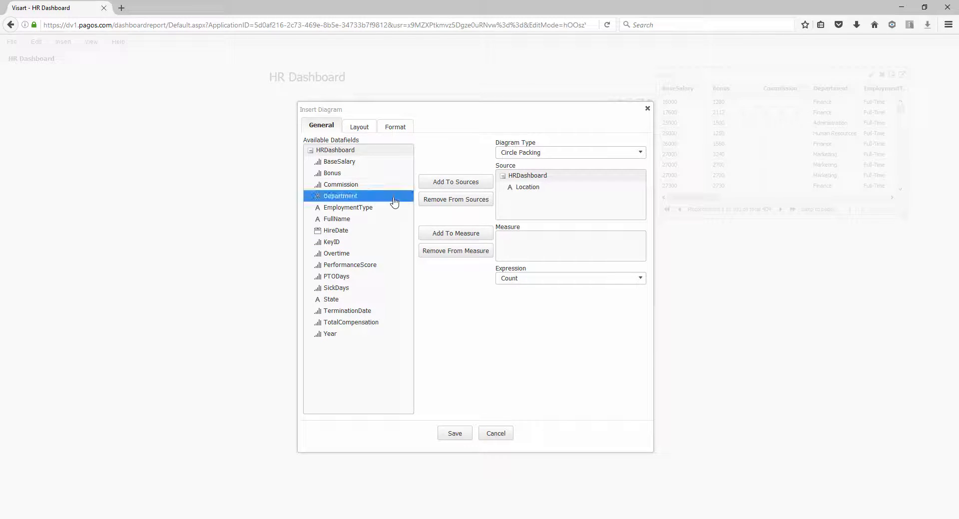
left_click(433, 183)
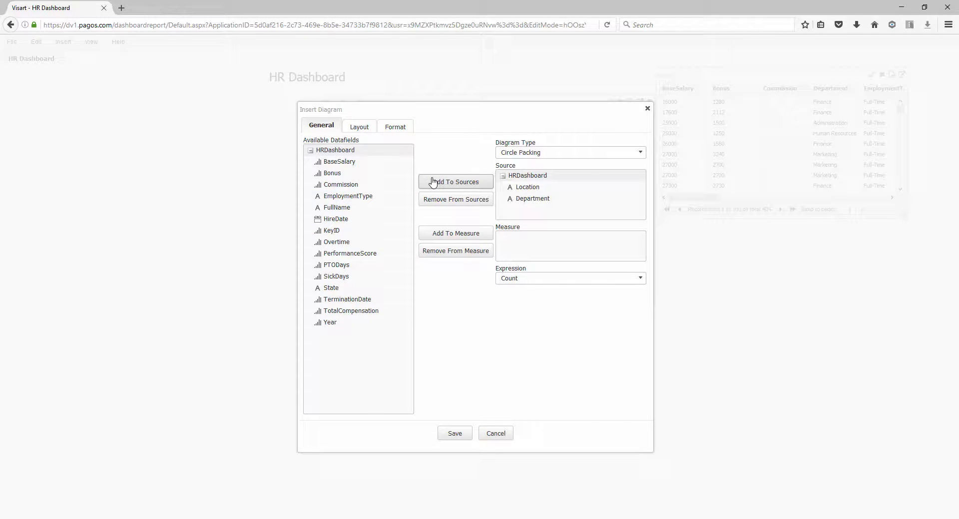
Step: Add BaseSalary as the diagram's measure and set its expression to Sum
left_click(390, 168)
left_click(453, 235)
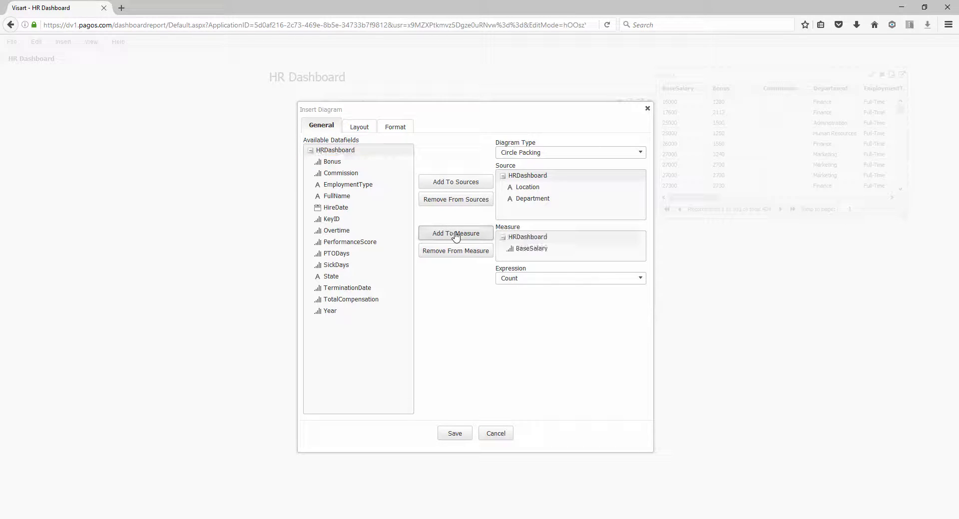
left_click(549, 251)
left_click(537, 278)
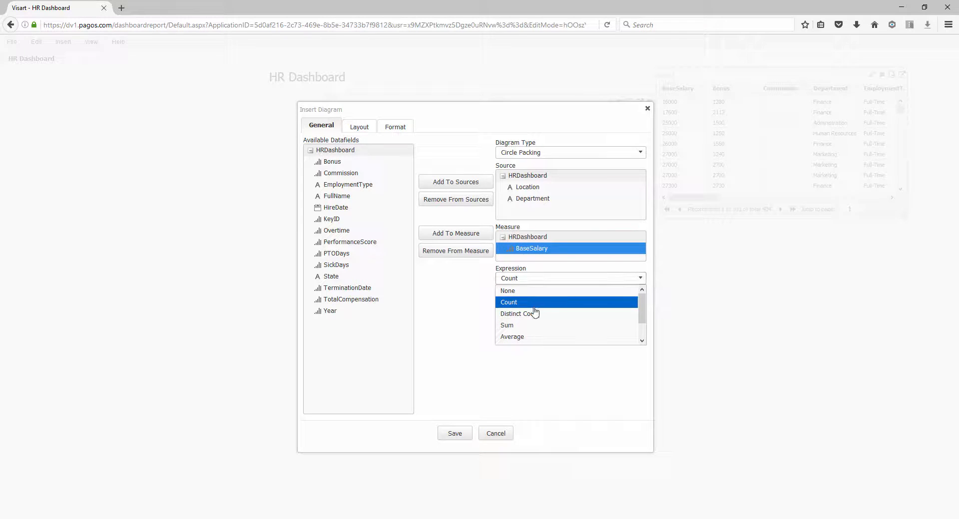
left_click(530, 325)
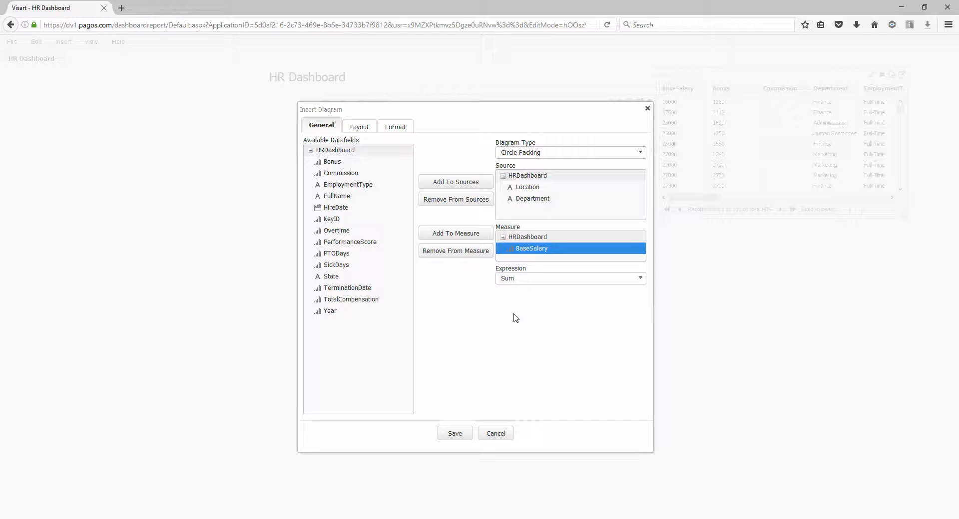
Step: Title the diagram "Circle Packing"
left_click(368, 128)
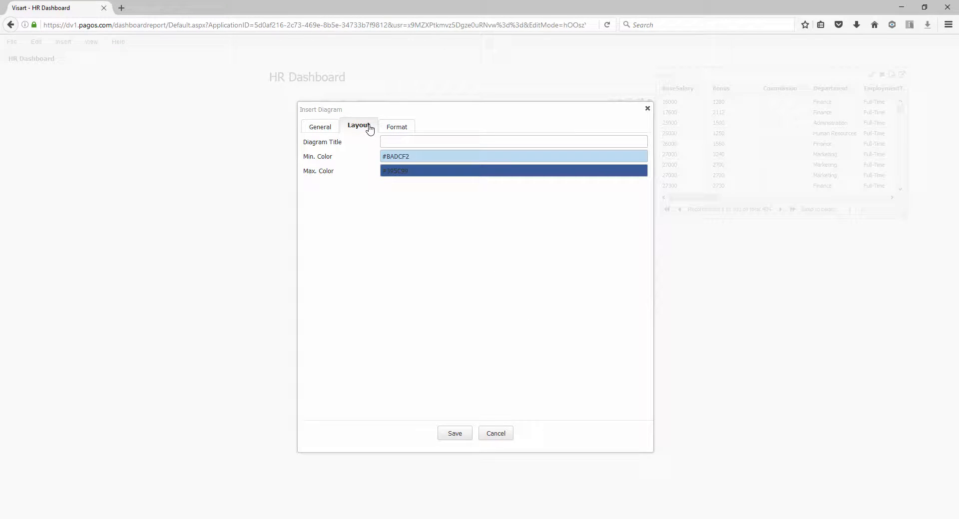
left_click(400, 143)
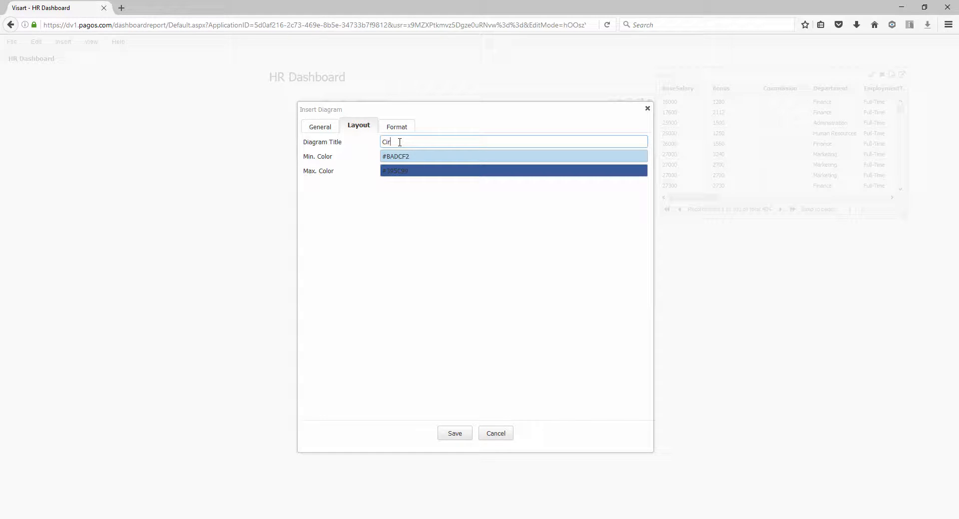
type("Circle Packing")
Step: Set the number format of the diagram's bubble to Currency $ (eg. $1,000.00)
left_click(400, 127)
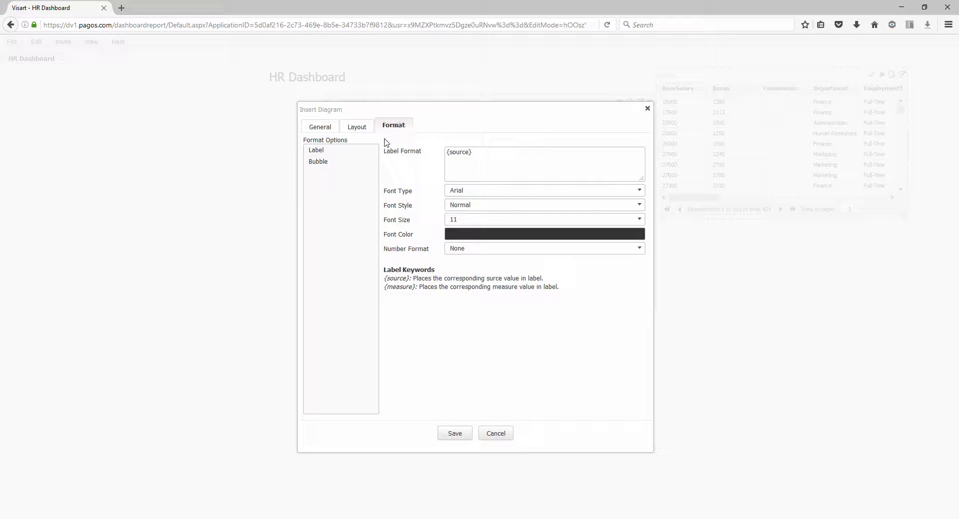
left_click(375, 155)
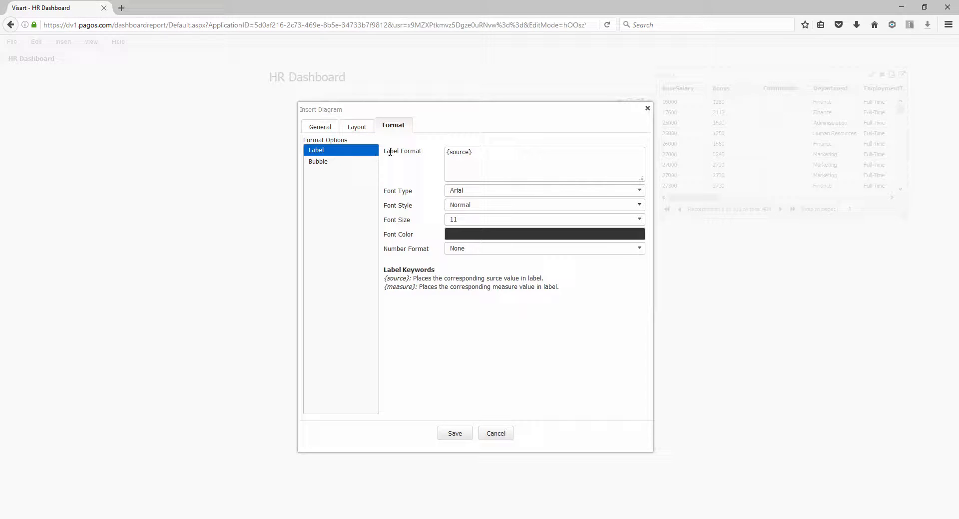
left_click(336, 166)
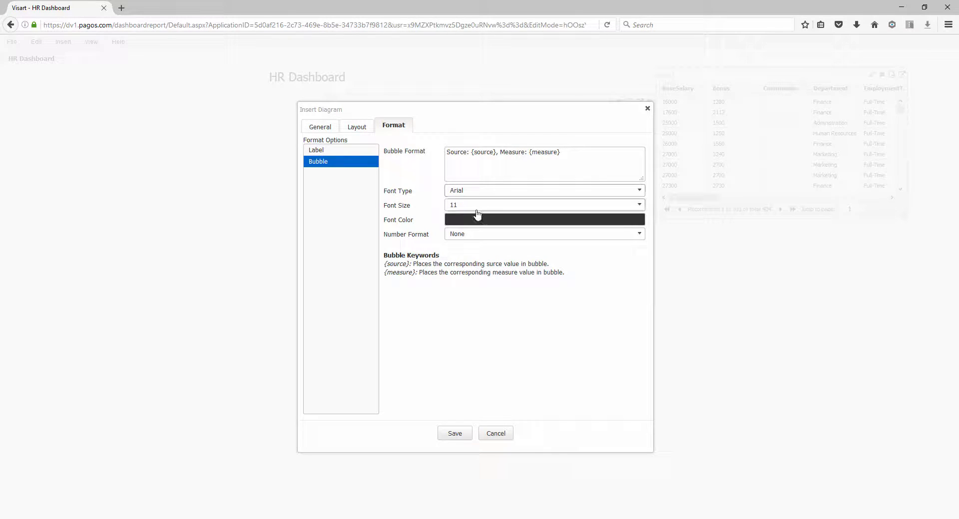
left_click(474, 236)
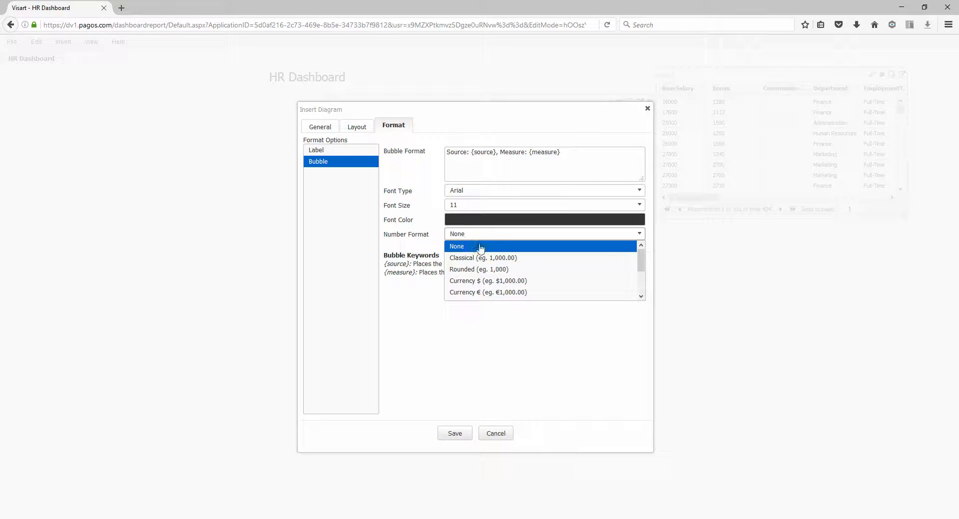
left_click(487, 280)
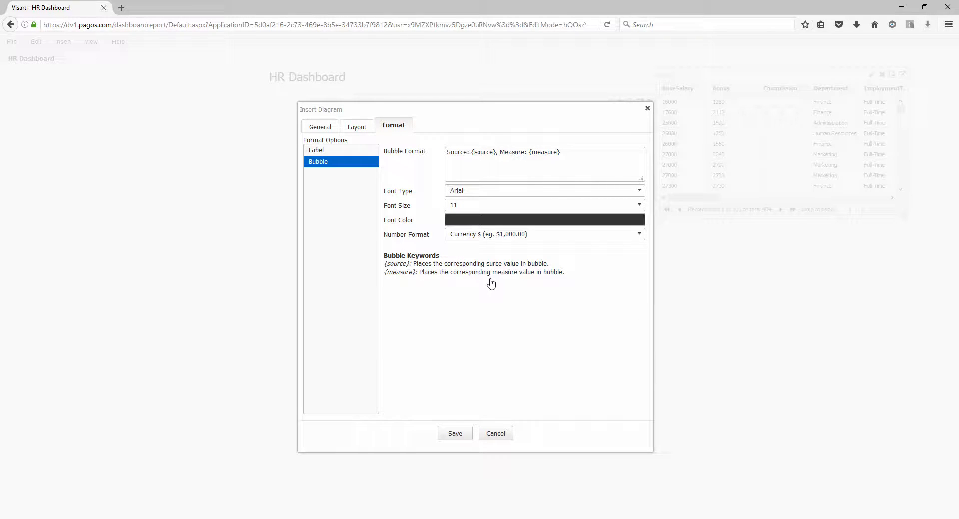
Step: Save the Circle Packing diagram and place it, slightly widened, directly below the Department Salary chart with left edges aligned
left_click(454, 434)
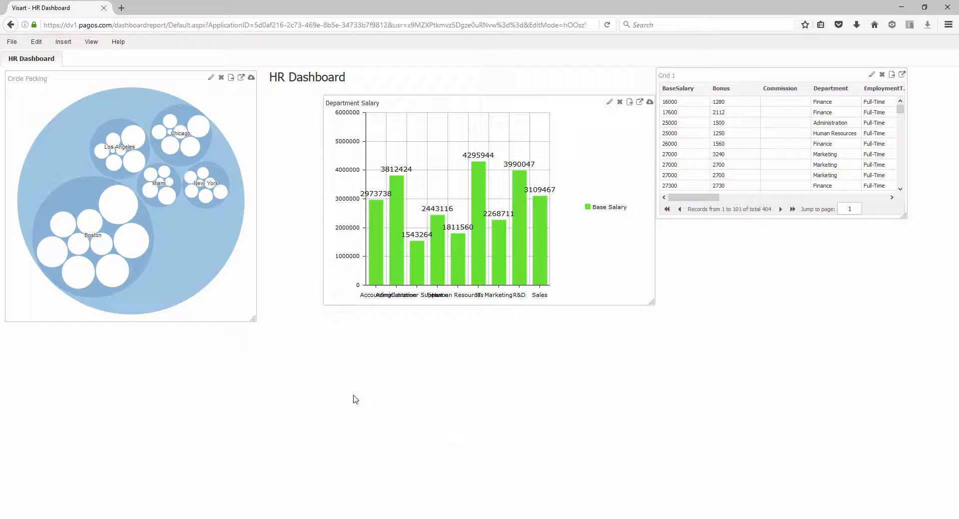
left_click_drag(253, 318, 298, 320)
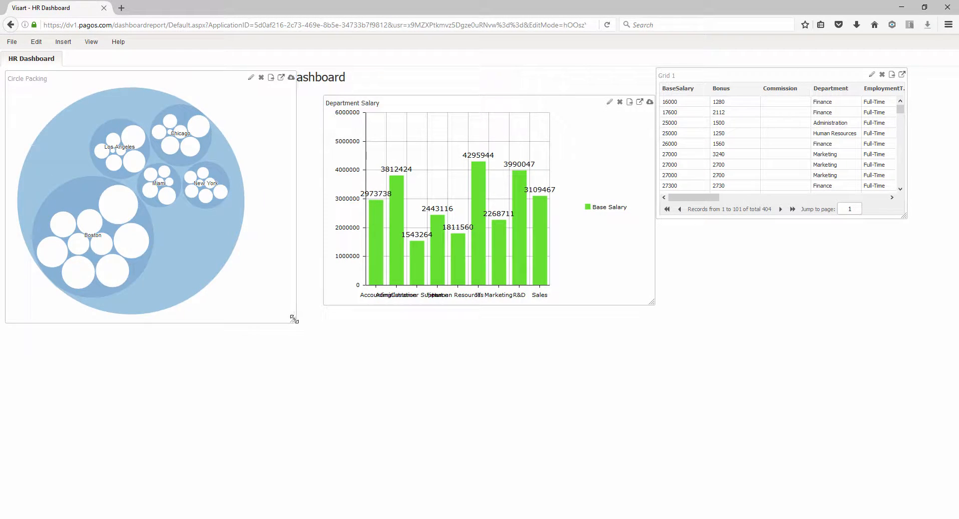
left_click_drag(199, 80, 512, 314)
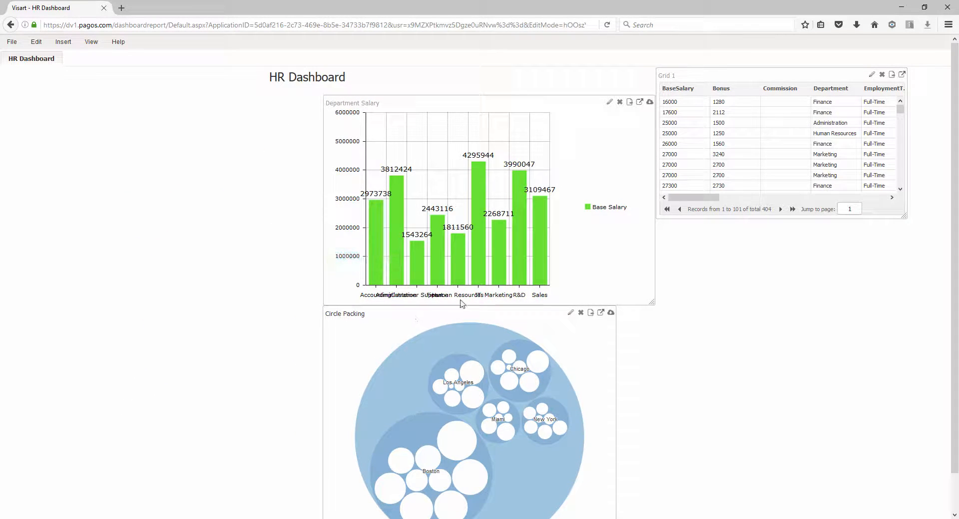
Step: Set the orientation of the Department Salary chart's X axis labels to 45 Degrees and save the chart
left_click(610, 103)
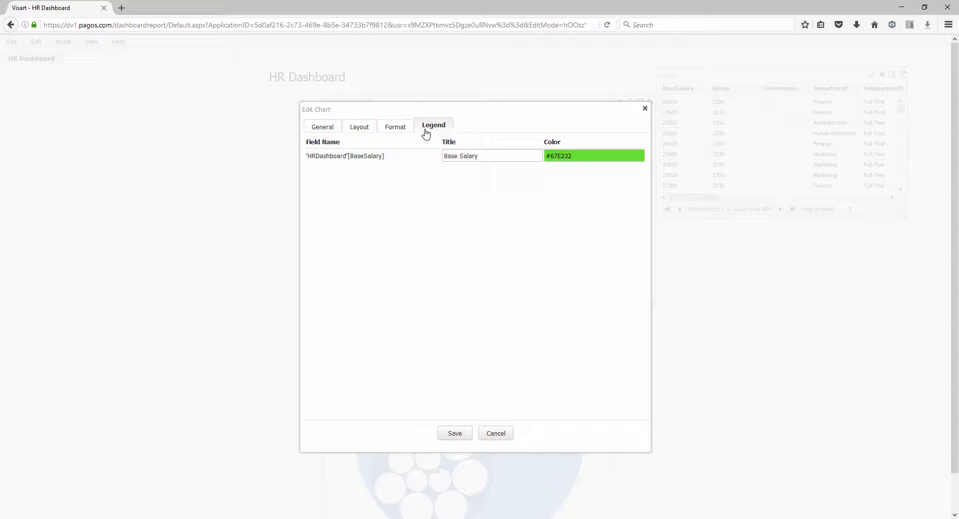
left_click(399, 128)
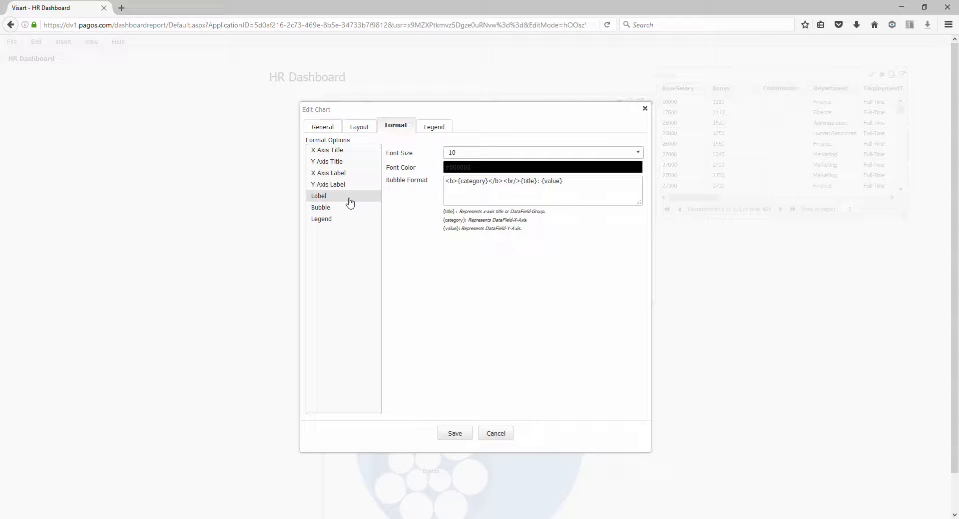
left_click(345, 174)
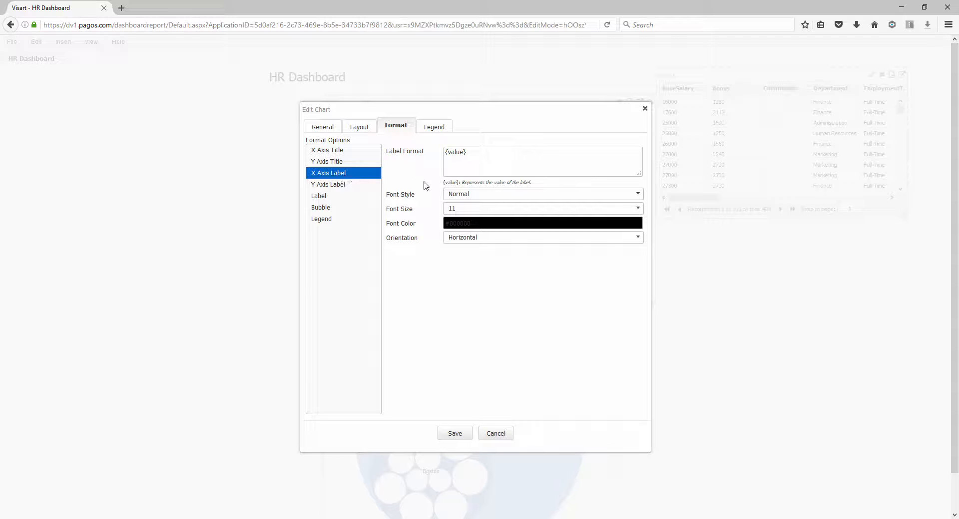
left_click(473, 242)
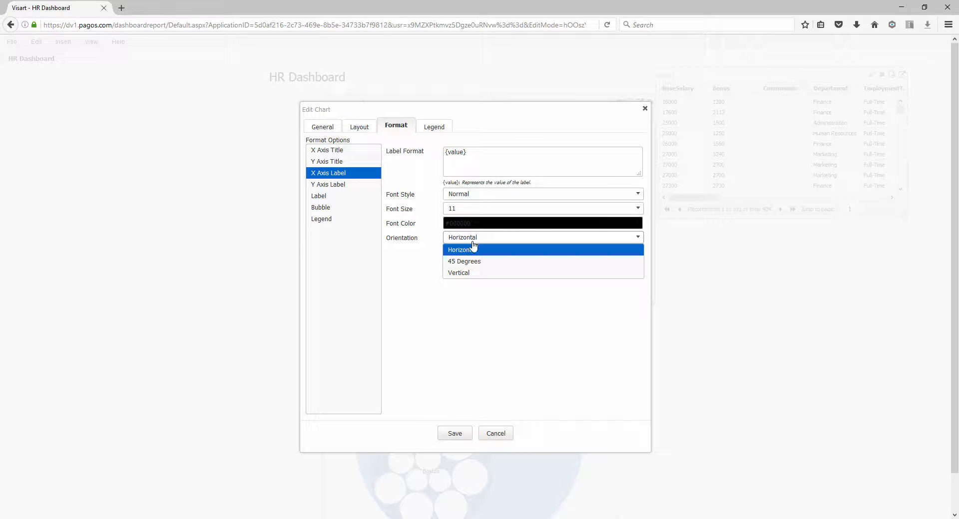
left_click(473, 265)
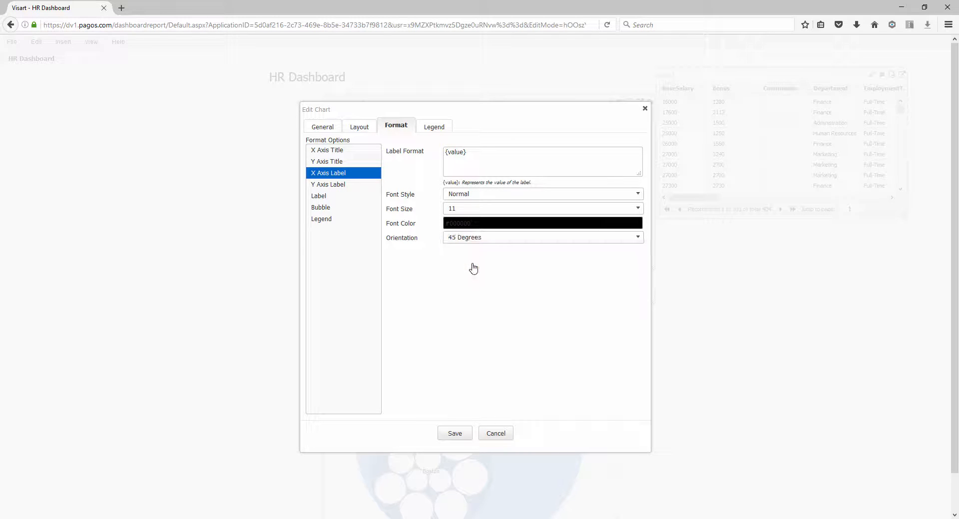
left_click(456, 433)
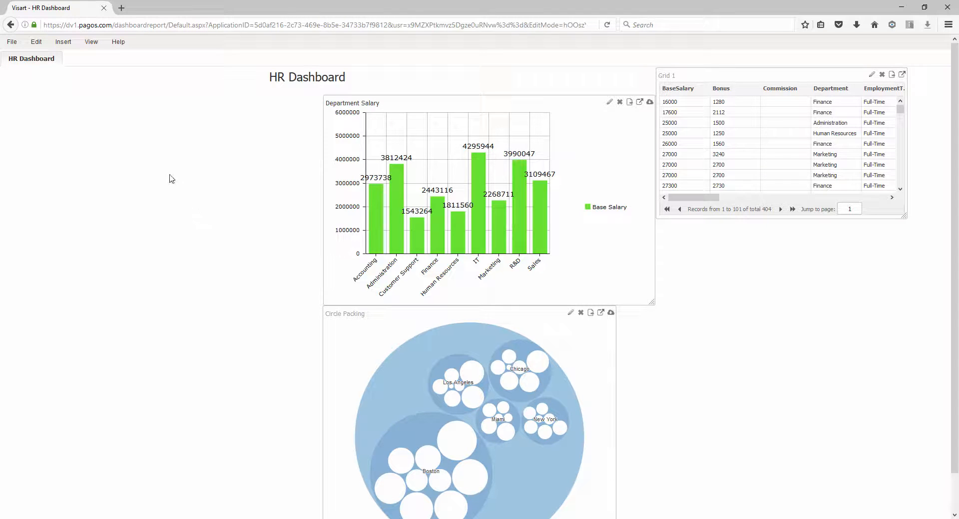
Step: Start a new map and choose the USA (States) map type under North America
left_click(63, 43)
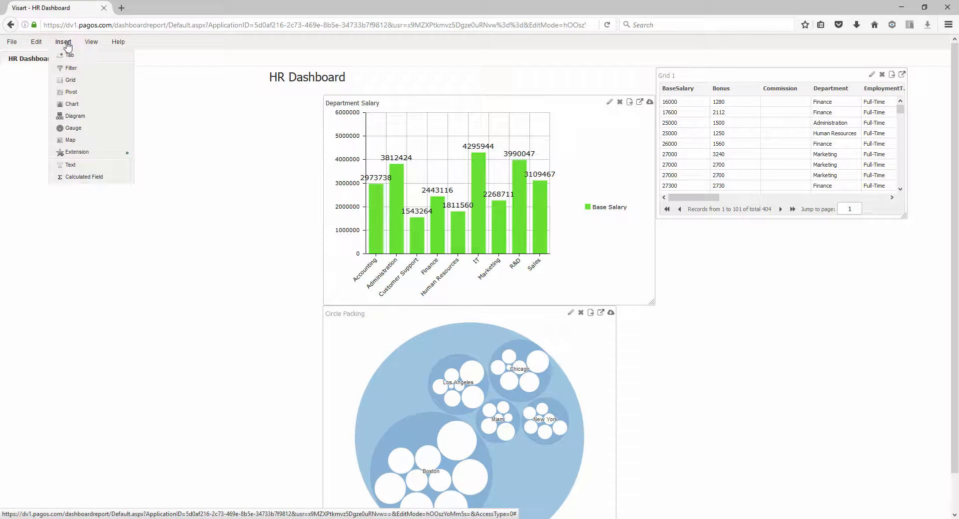
left_click(84, 140)
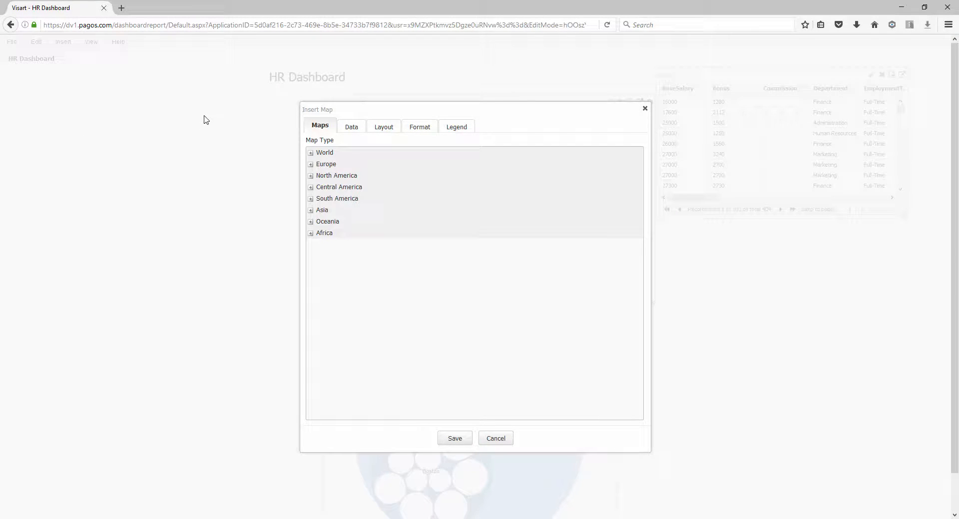
left_click(312, 176)
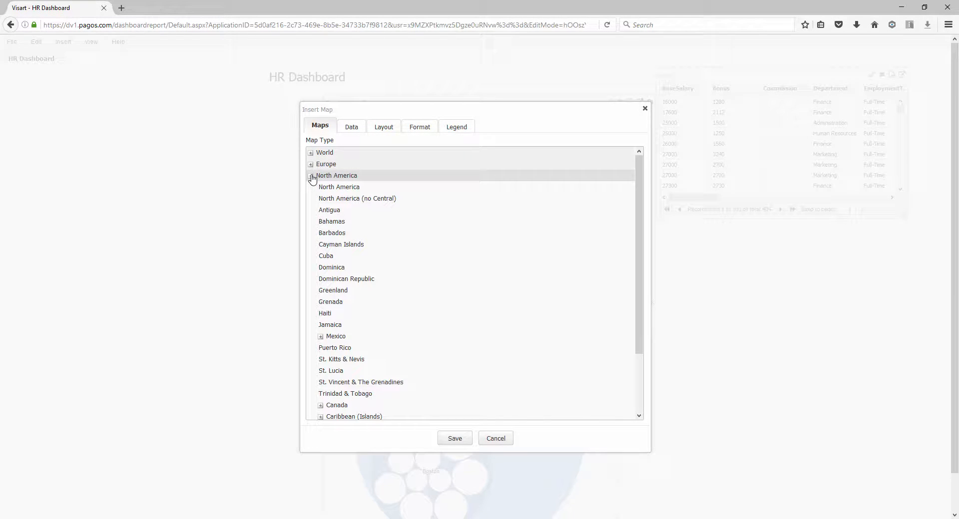
scroll(319, 369, "down", 3)
left_click(320, 358)
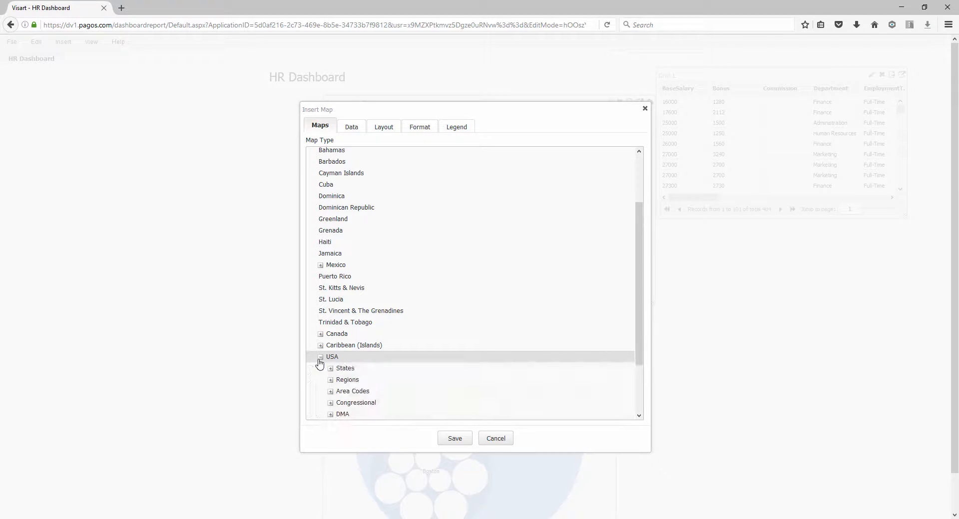
left_click(330, 370)
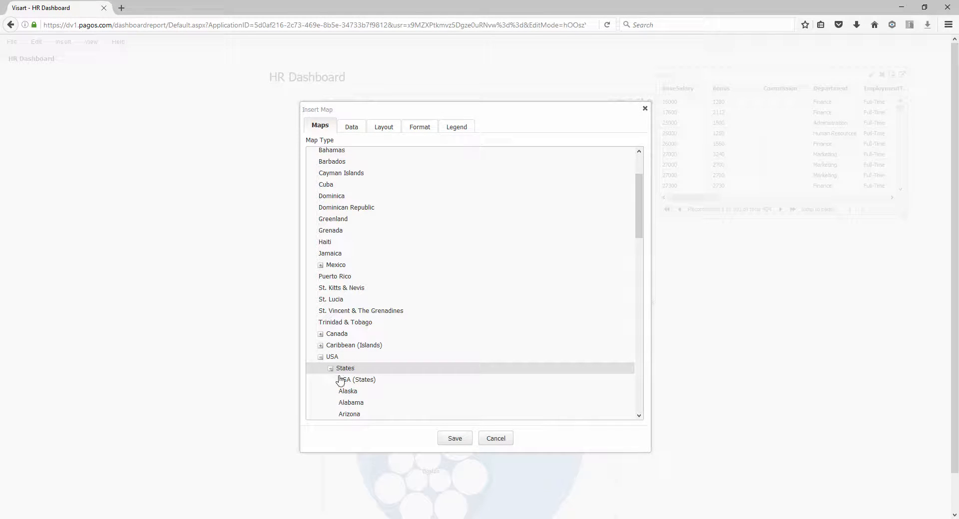
left_click(345, 381)
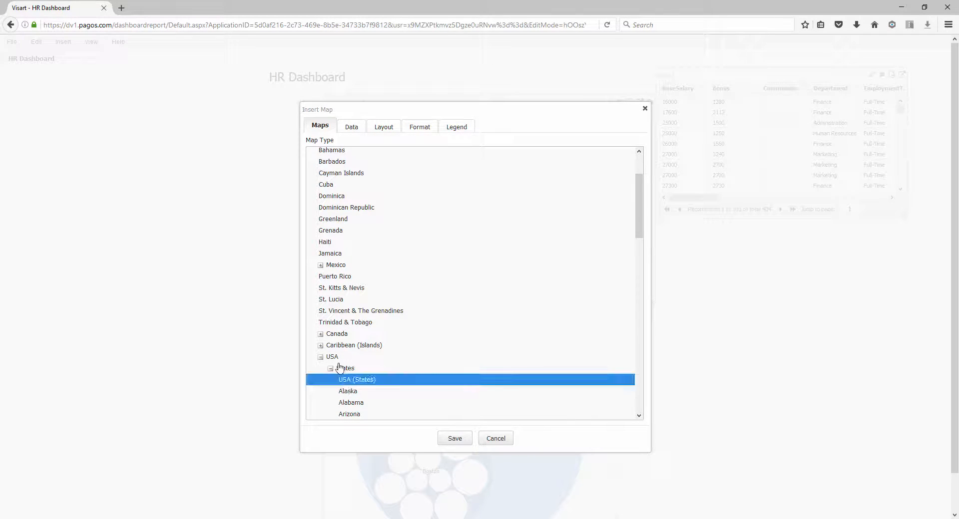
Step: Set the map's label field to State
left_click(349, 130)
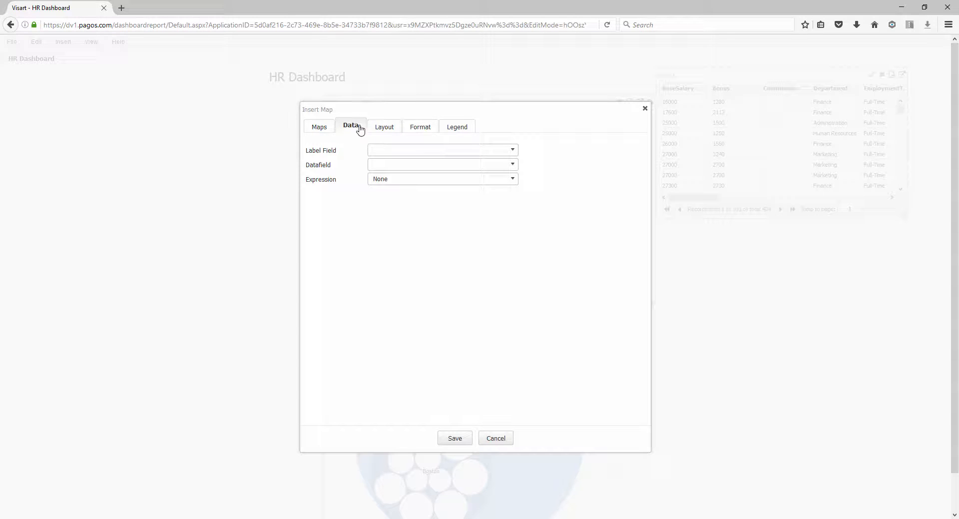
left_click(416, 156)
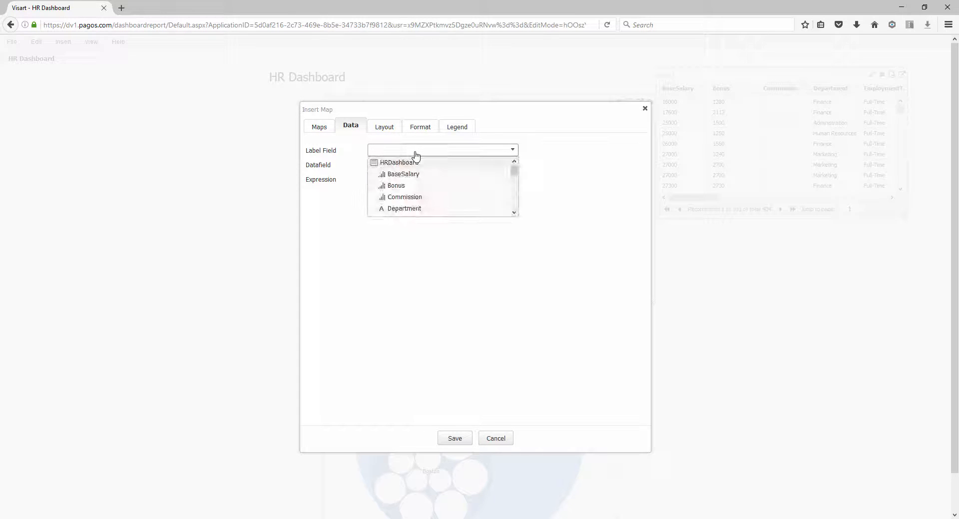
scroll(415, 188, "down", 2)
scroll(416, 187, "down", 3)
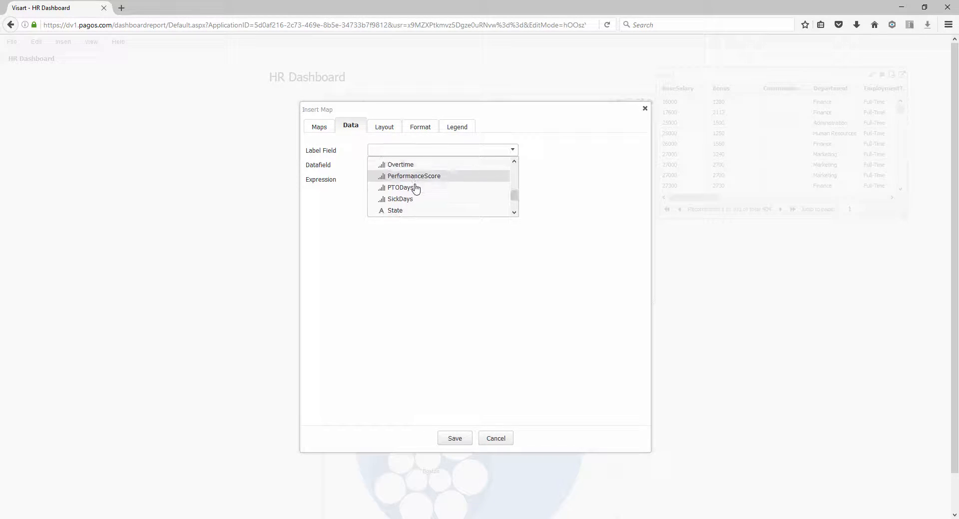
left_click(413, 202)
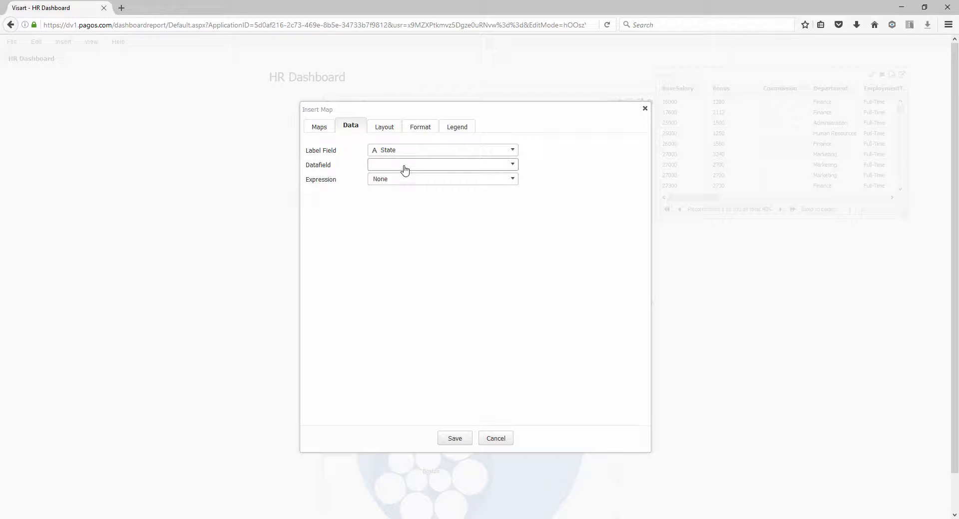
Step: Set the map's datafield to Bonus with the Sum expression
left_click(404, 169)
left_click(400, 200)
left_click(402, 181)
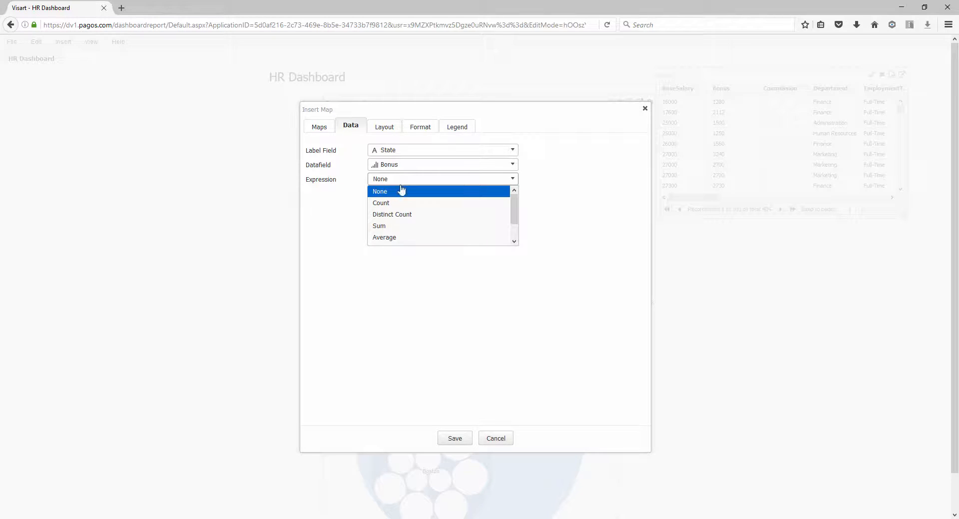
left_click(399, 227)
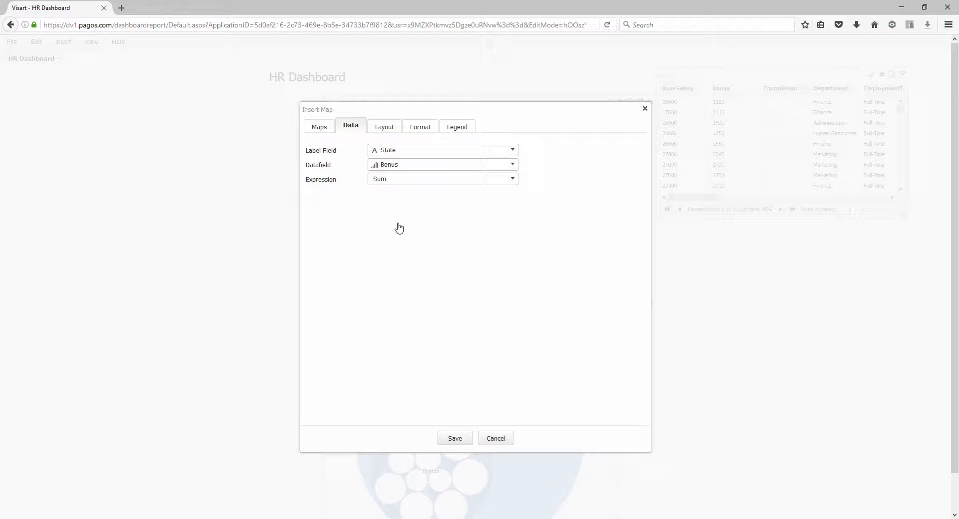
Step: Clear the map's label format so that no state labels are shown, and check the legend settings
left_click(384, 132)
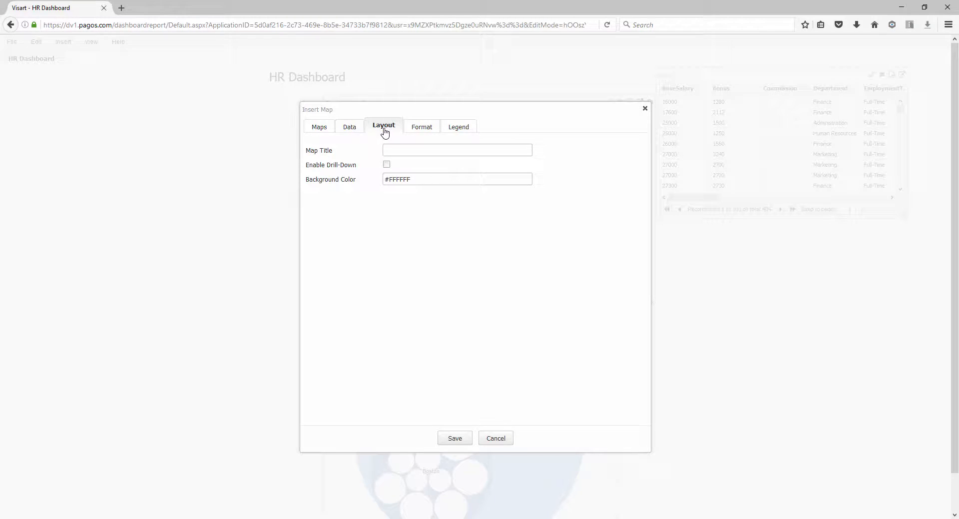
left_click(414, 132)
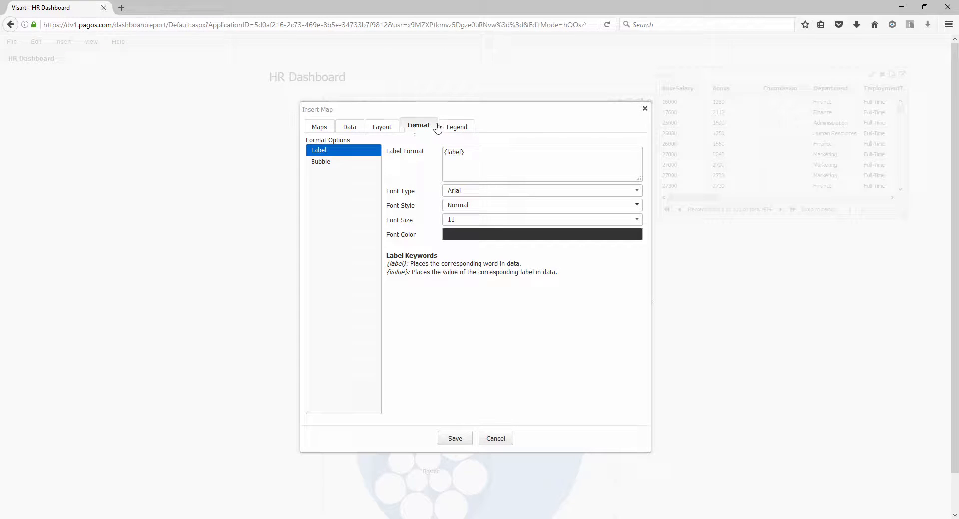
left_click(508, 156)
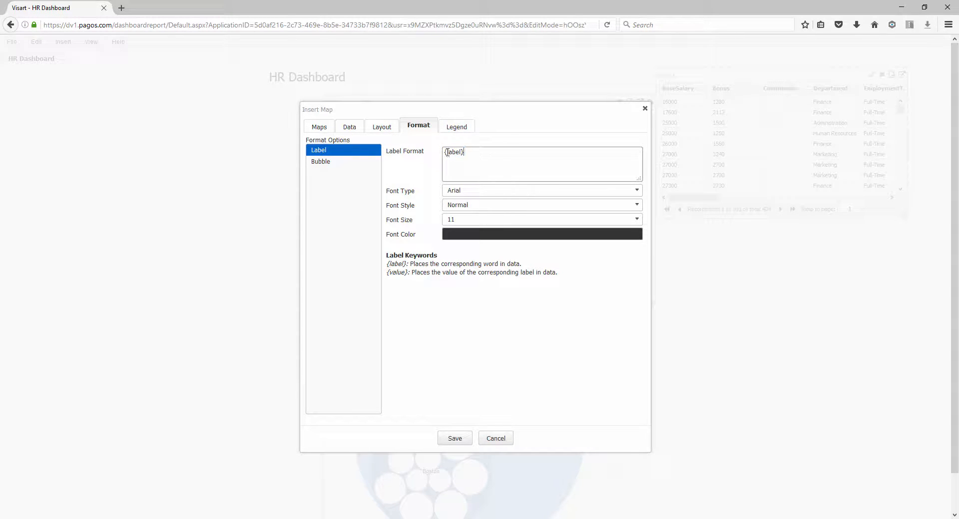
triple_click(447, 152)
key("BackSpace")
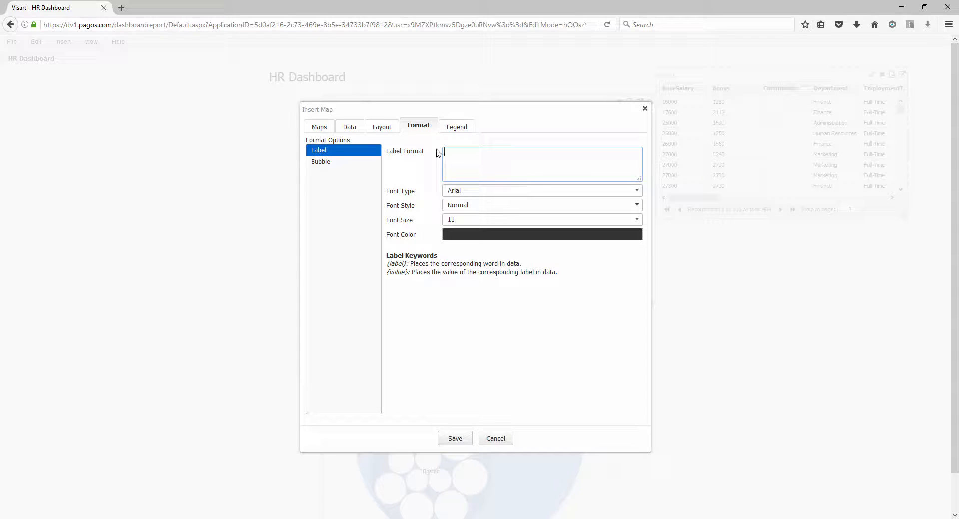
left_click(455, 128)
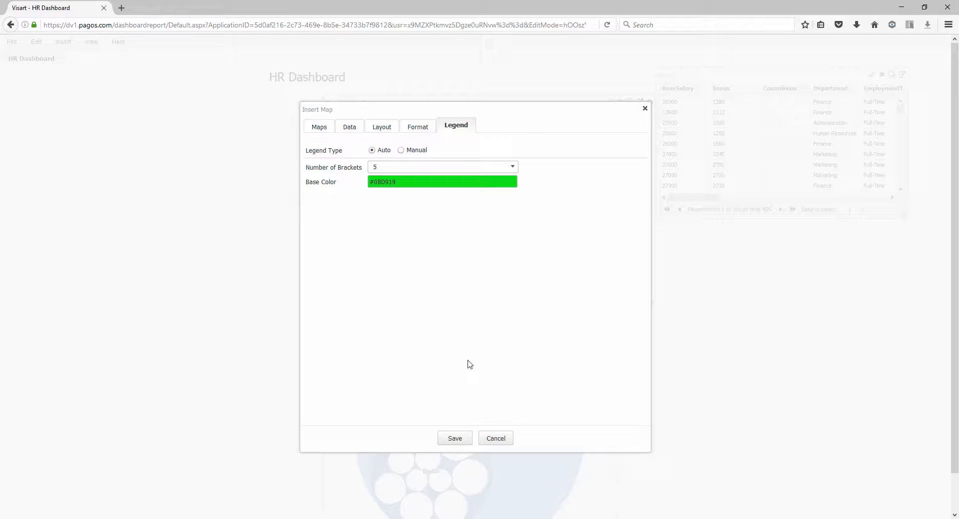
Step: Save the map and place it, made wider and shorter, directly left of the Circle Packing diagram with top edges aligned
left_click(455, 439)
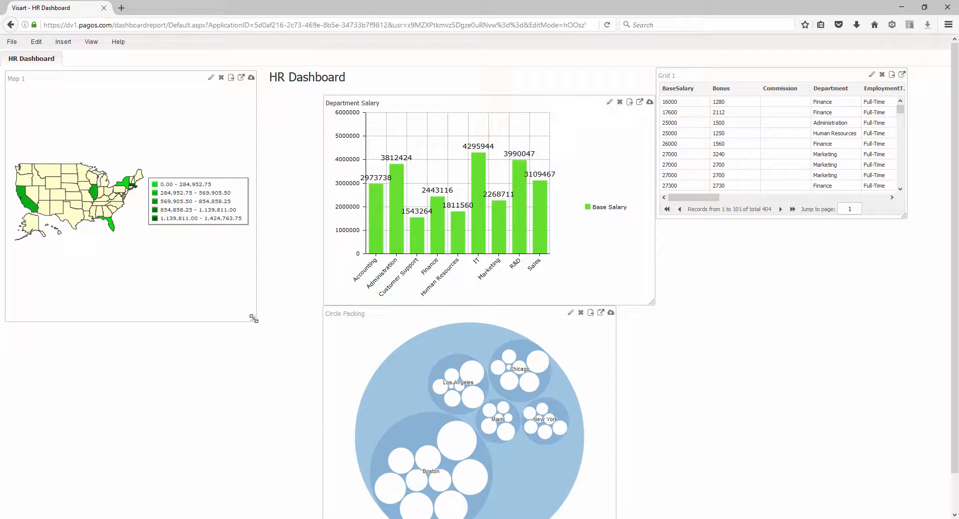
left_click_drag(253, 319, 323, 255)
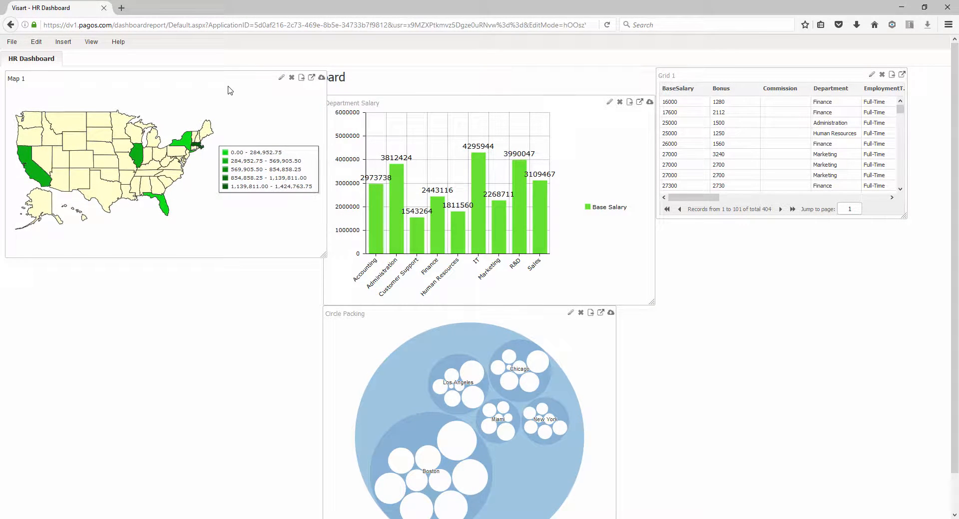
left_click_drag(222, 80, 220, 311)
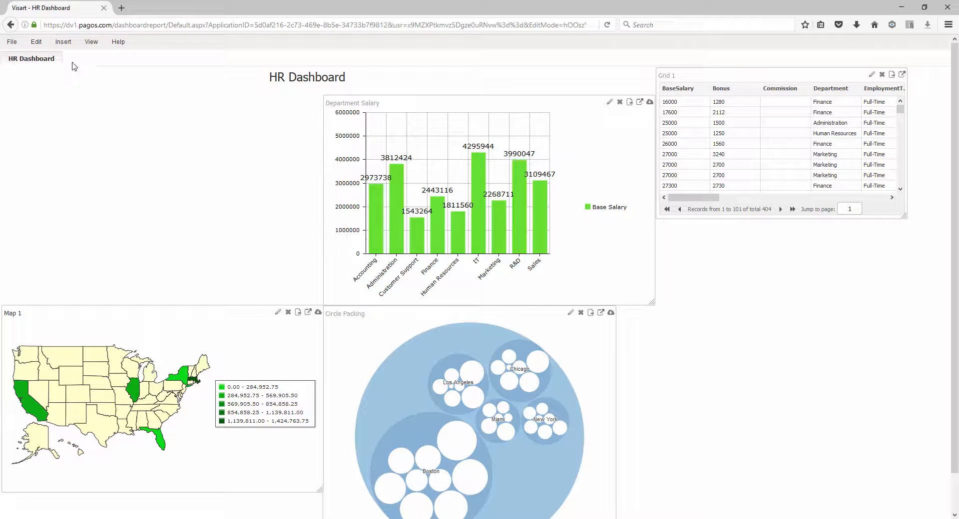
Step: Start a new pivot in Tree Pivot mode and add Department to its rows
left_click(65, 45)
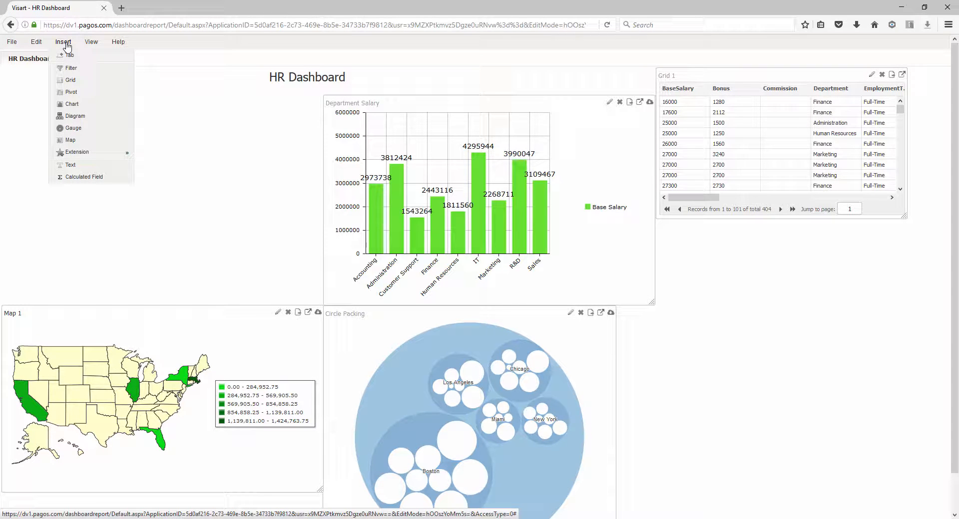
left_click(71, 92)
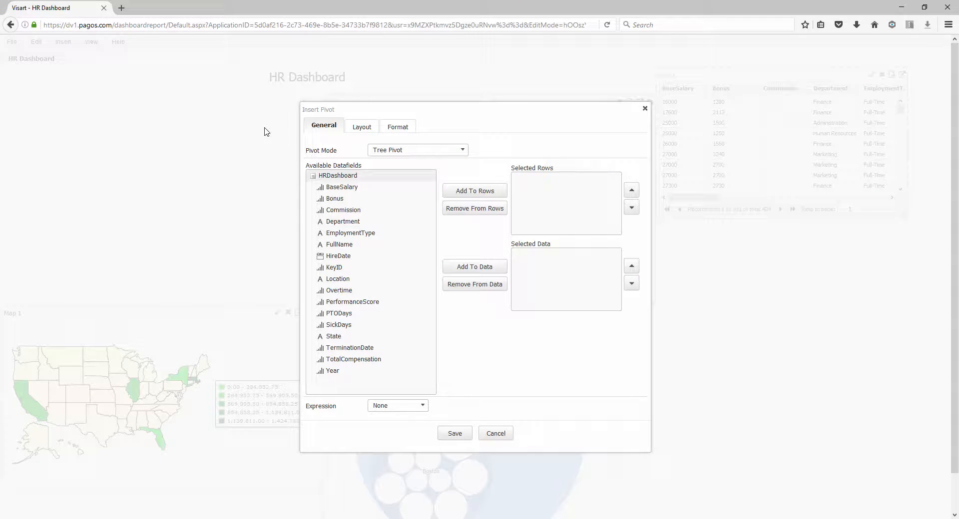
left_click(389, 221)
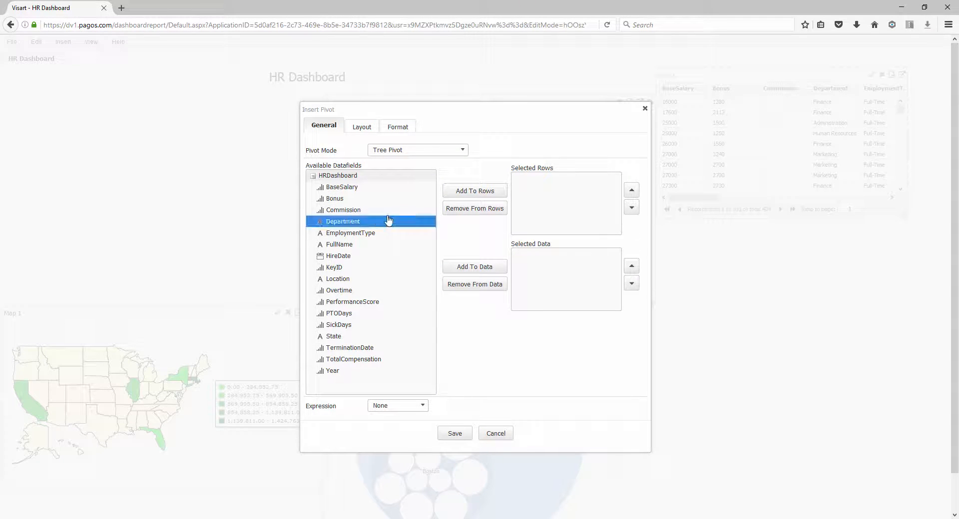
left_click(457, 194)
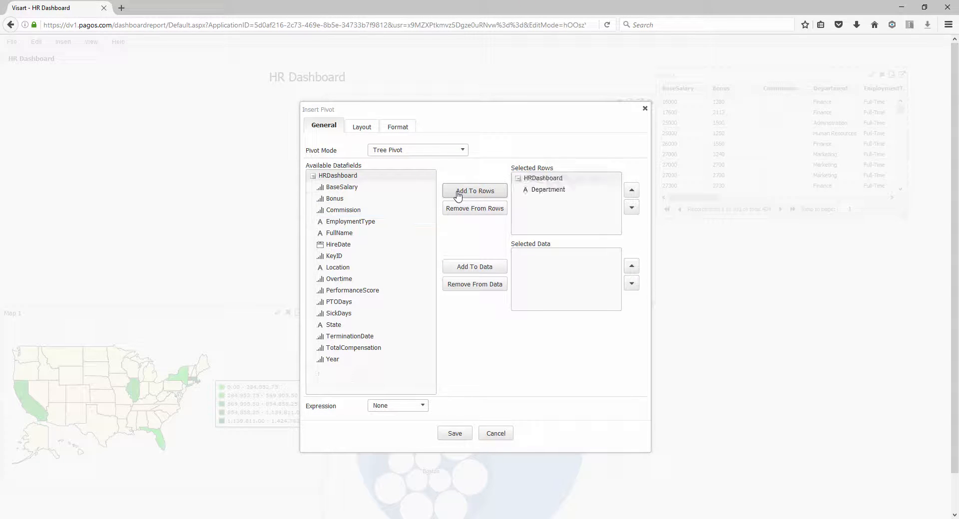
Step: Add Bonus, BaseSalary and Commission to the pivot's data
left_click(426, 199)
left_click(472, 268)
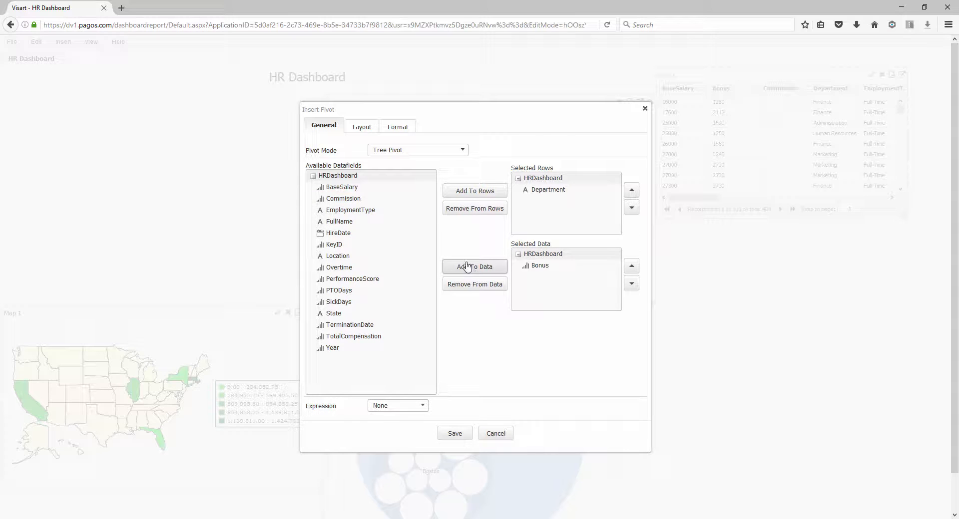
left_click(402, 189)
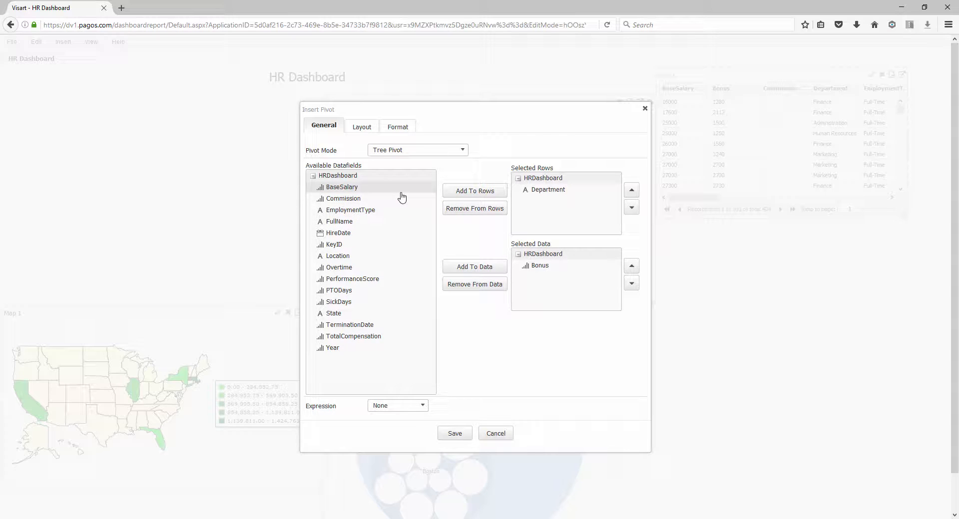
left_click(467, 266)
left_click(393, 188)
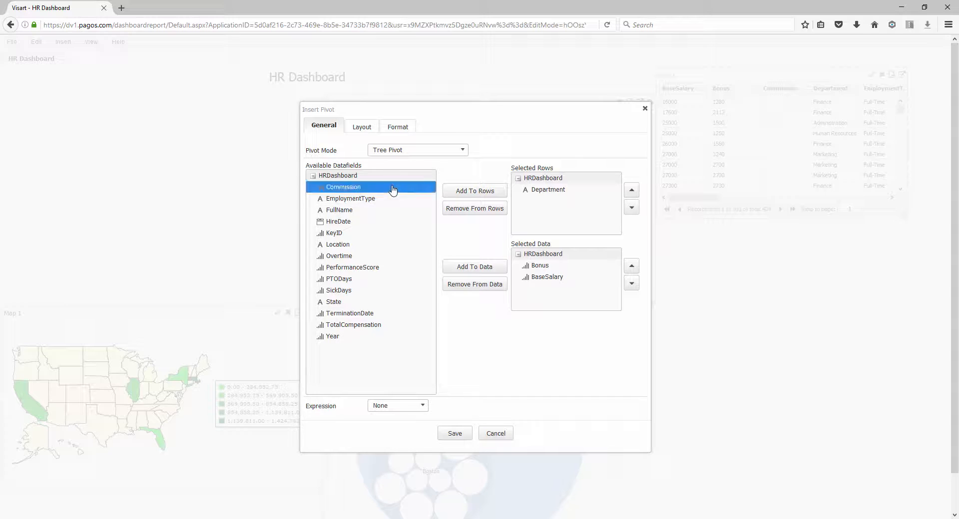
left_click(470, 269)
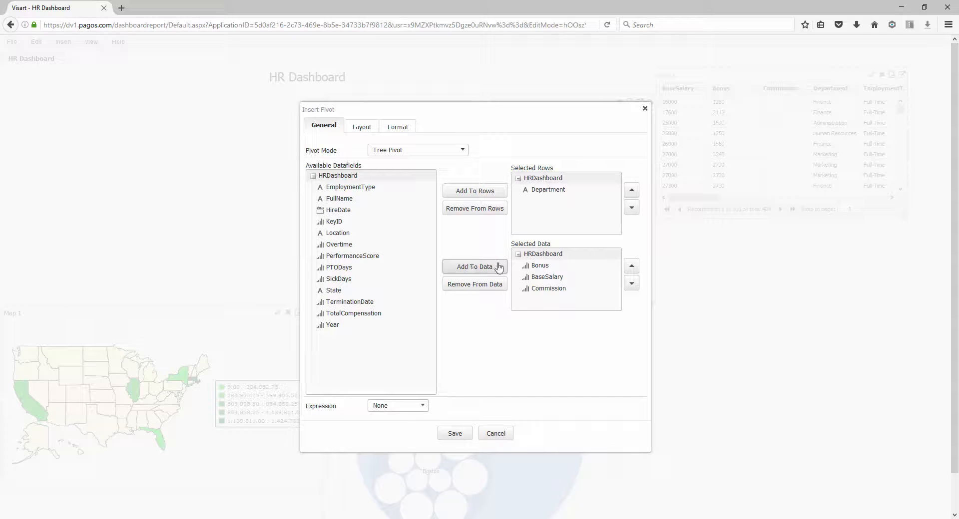
Step: Set the expression to Sum for Bonus, BaseSalary and Commission in the pivot's selected data
left_click(529, 270)
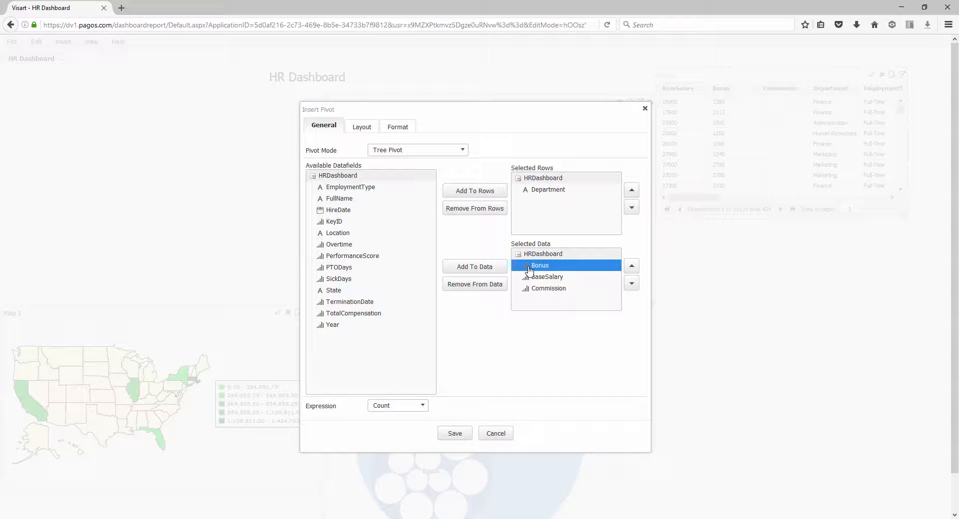
left_click(413, 405)
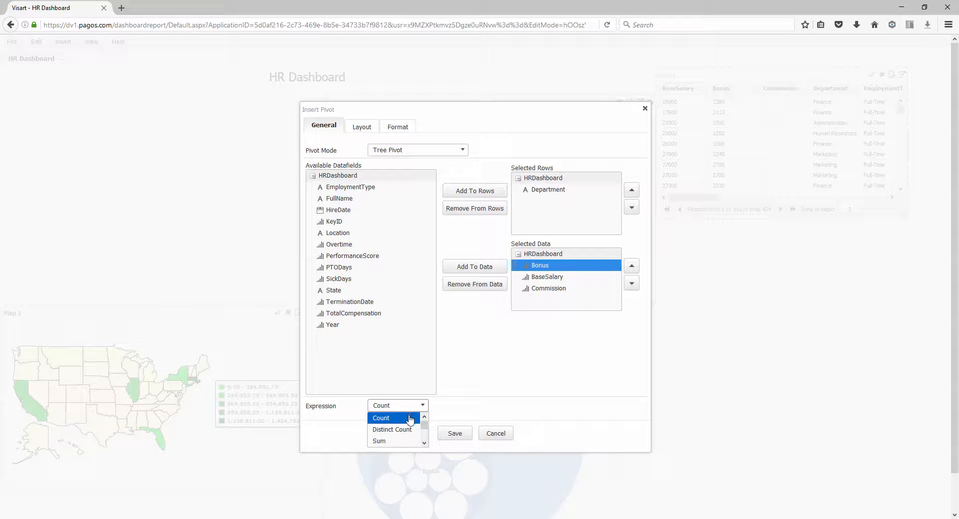
left_click(399, 440)
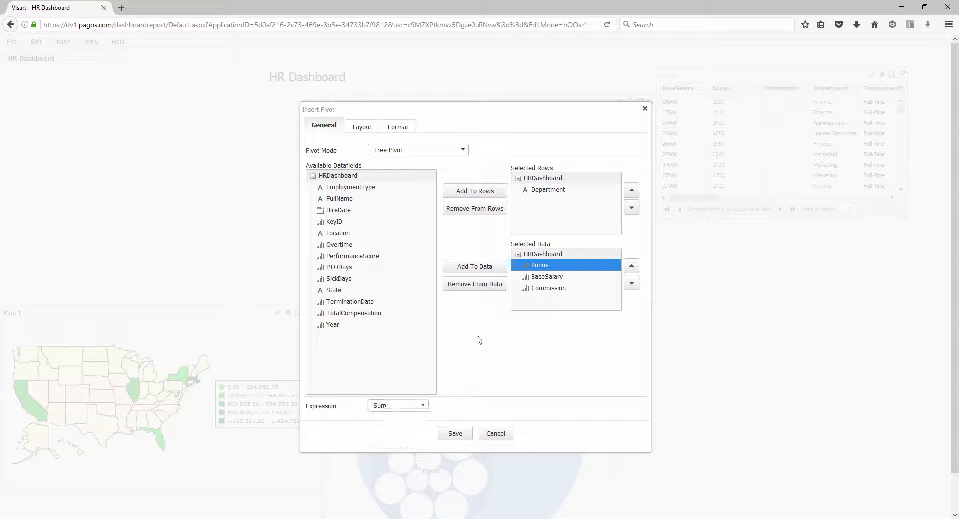
left_click(530, 277)
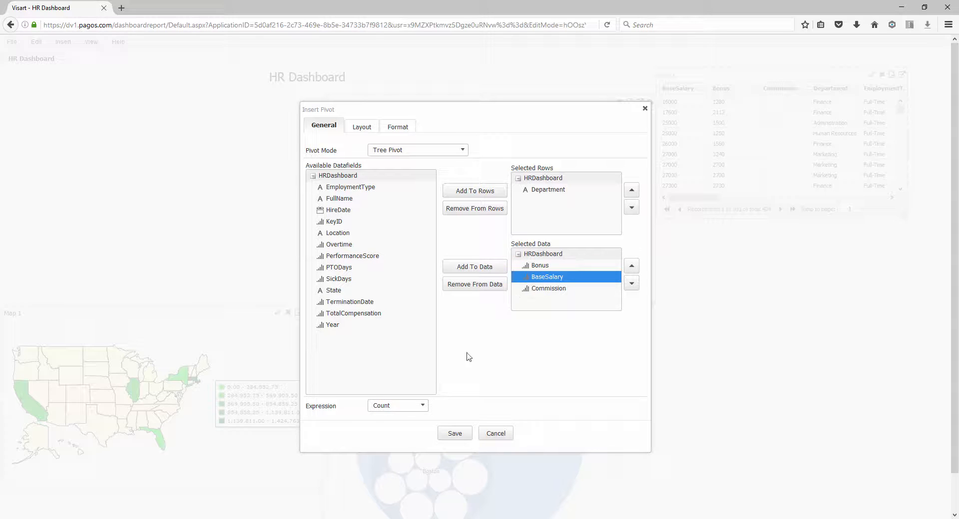
left_click(418, 409)
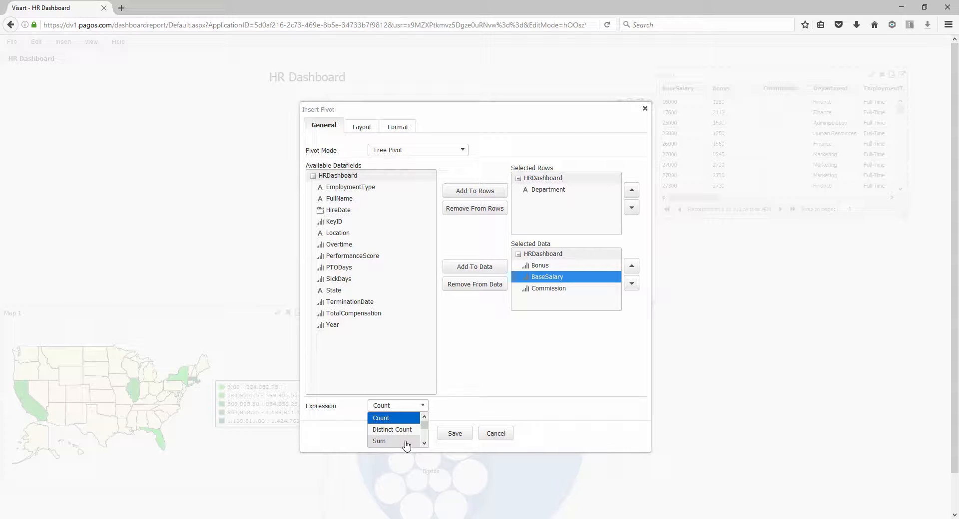
left_click(406, 442)
left_click(524, 290)
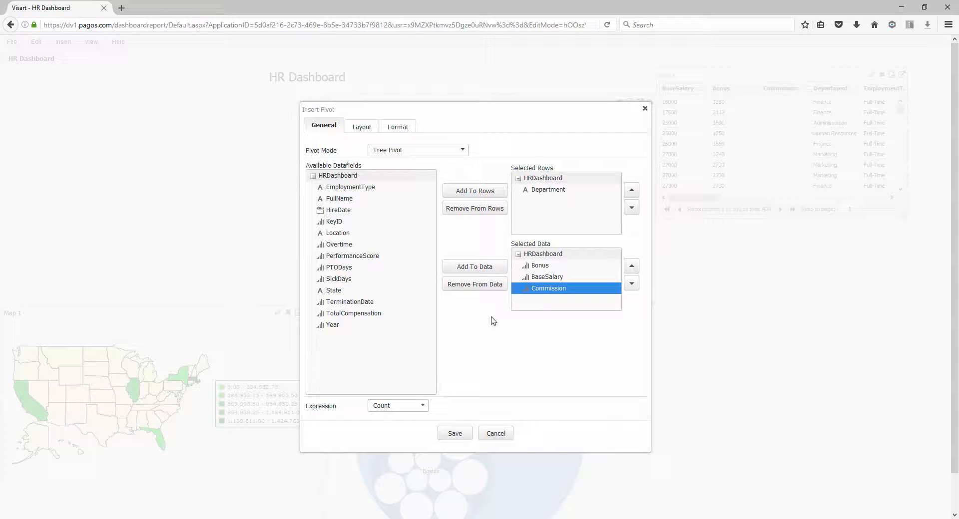
left_click(416, 410)
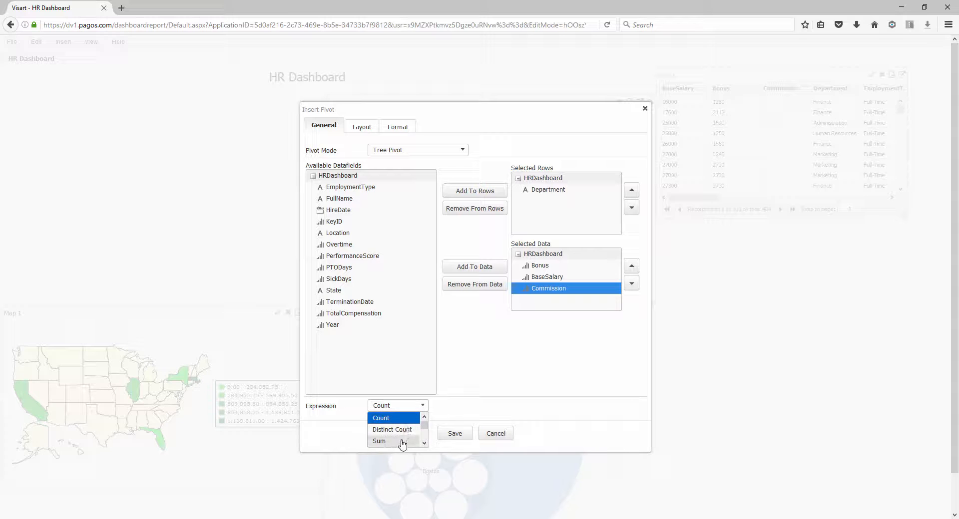
left_click(403, 441)
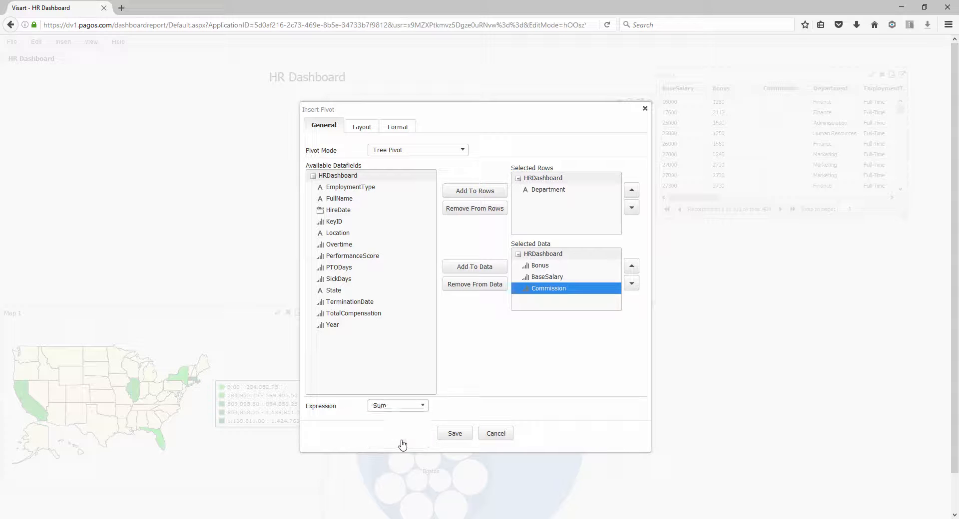
Step: Save the pivot, shrink its frame to fit the table, and place it above the map, beside the Department Salary chart
left_click(454, 434)
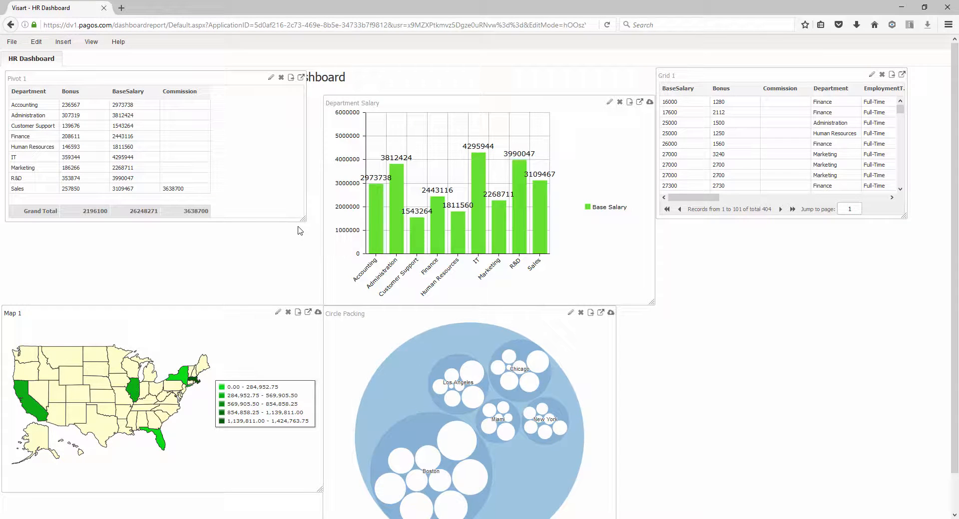
left_click_drag(303, 220, 218, 210)
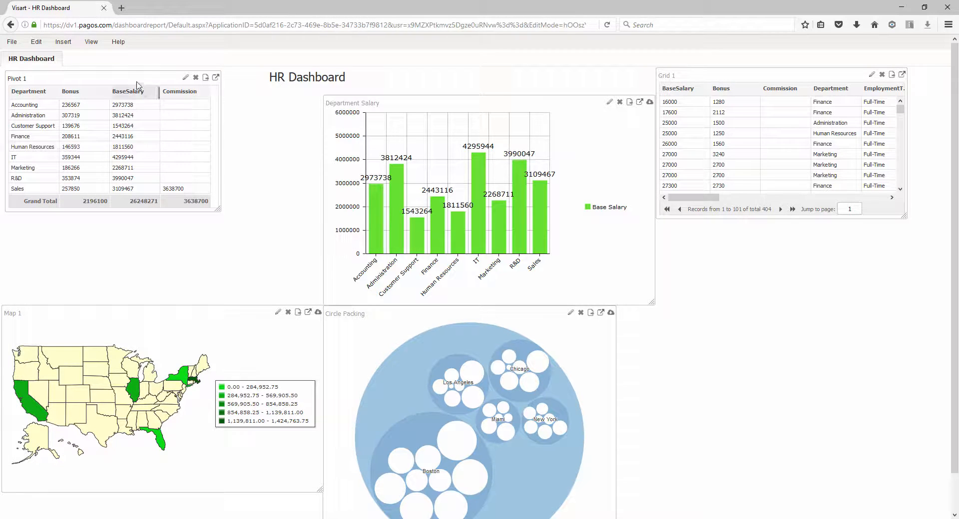
left_click_drag(135, 79, 222, 168)
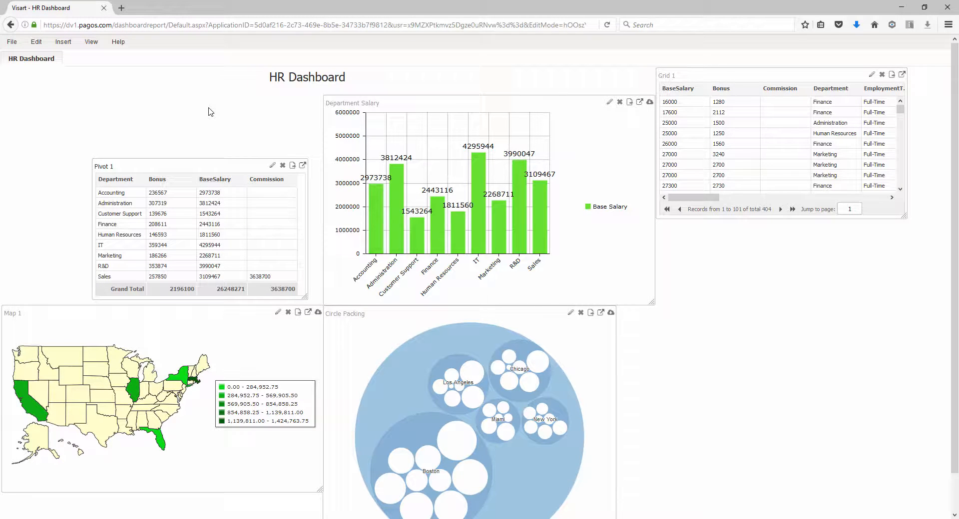
Step: Insert a dashboard tab named New Tab with background colour #FFFFFF, and return to the HR Dashboard tab
left_click(65, 43)
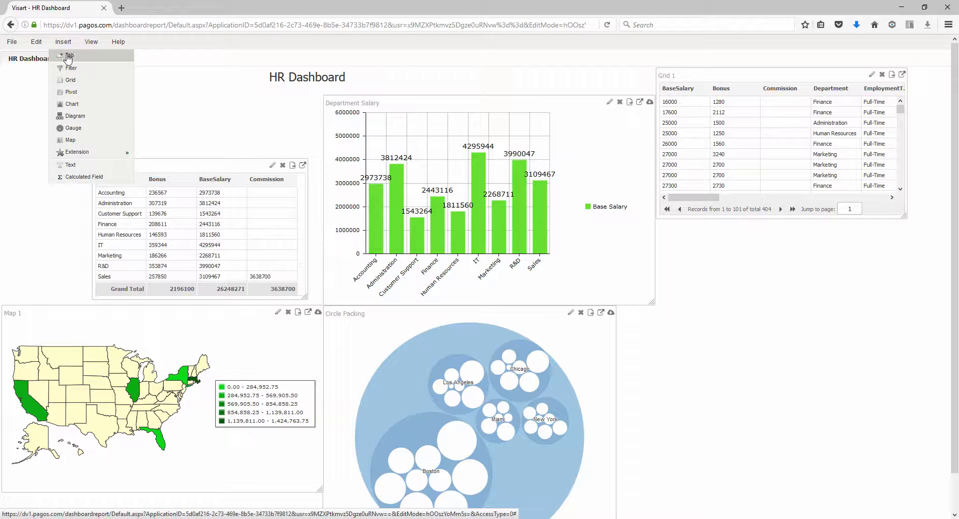
left_click(68, 55)
left_click(503, 261)
type("New Tab")
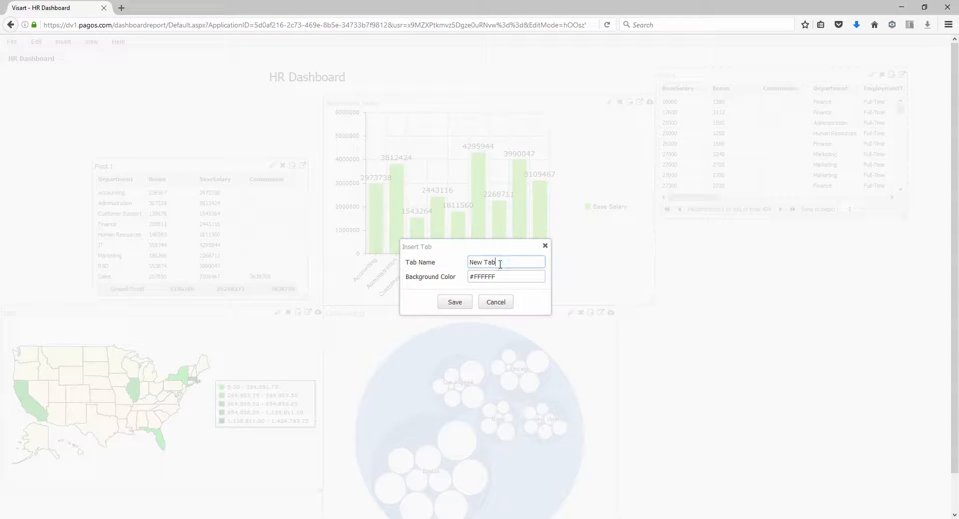
left_click(452, 305)
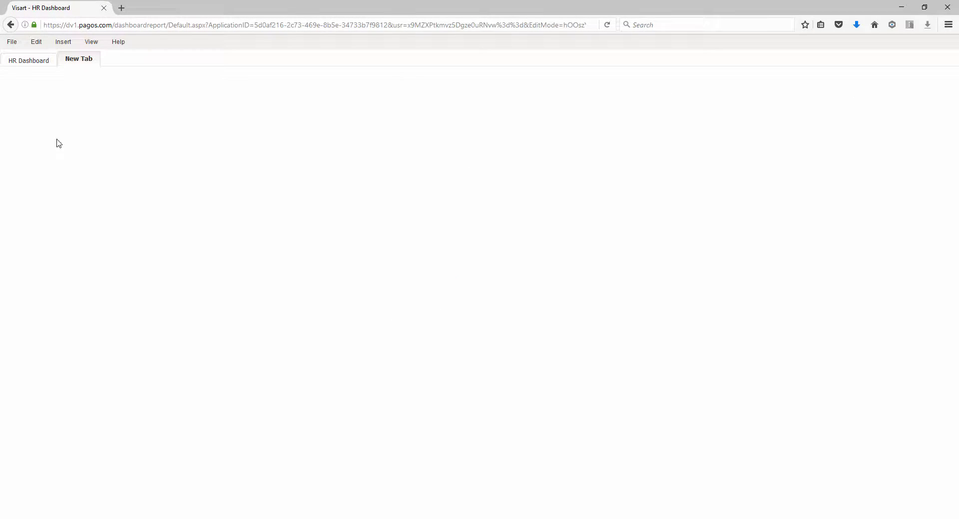
left_click(30, 64)
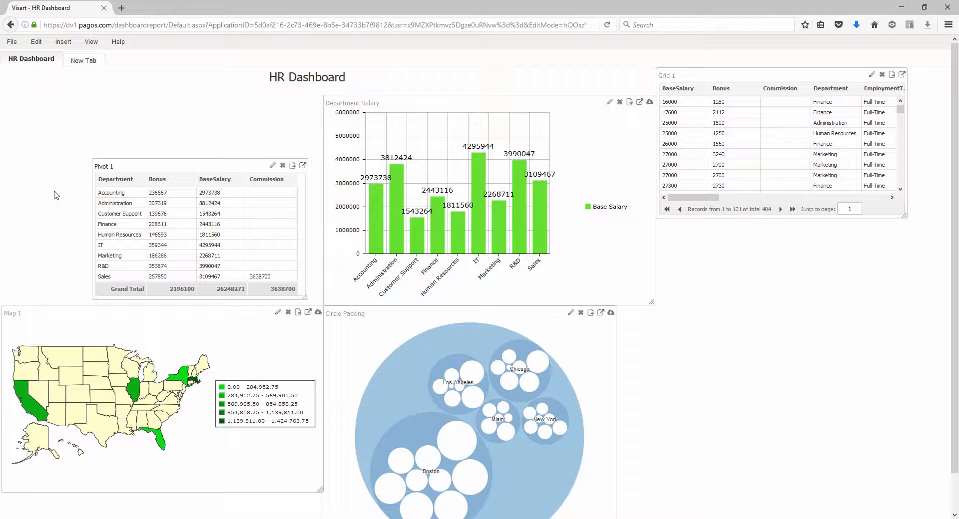
Step: Start a new filter named Year on the Year datafield, with Listbox as its filter type
left_click(63, 41)
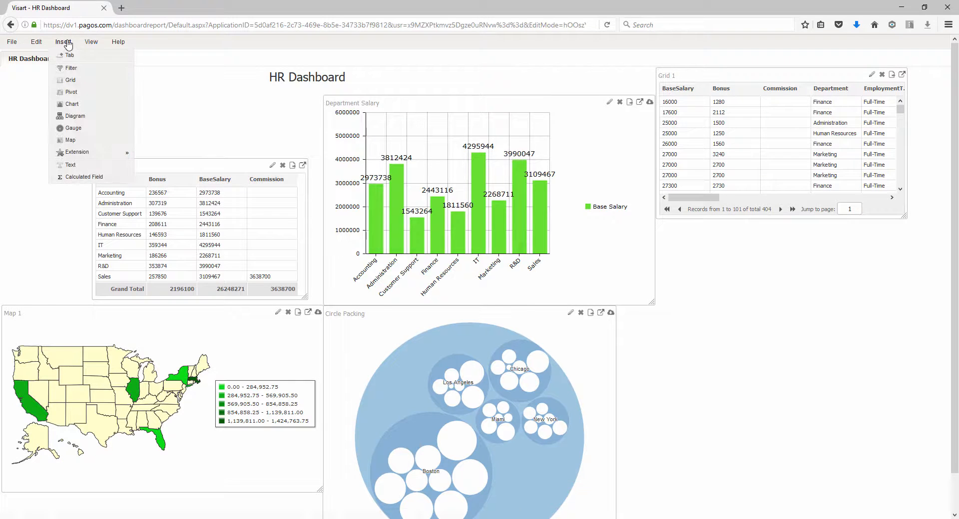
left_click(70, 67)
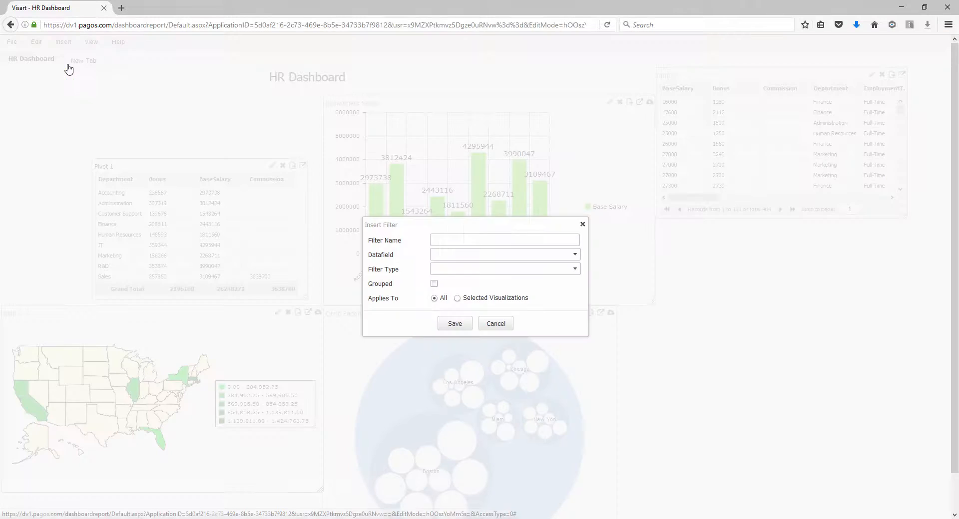
left_click(465, 256)
scroll(463, 293, "down", 1)
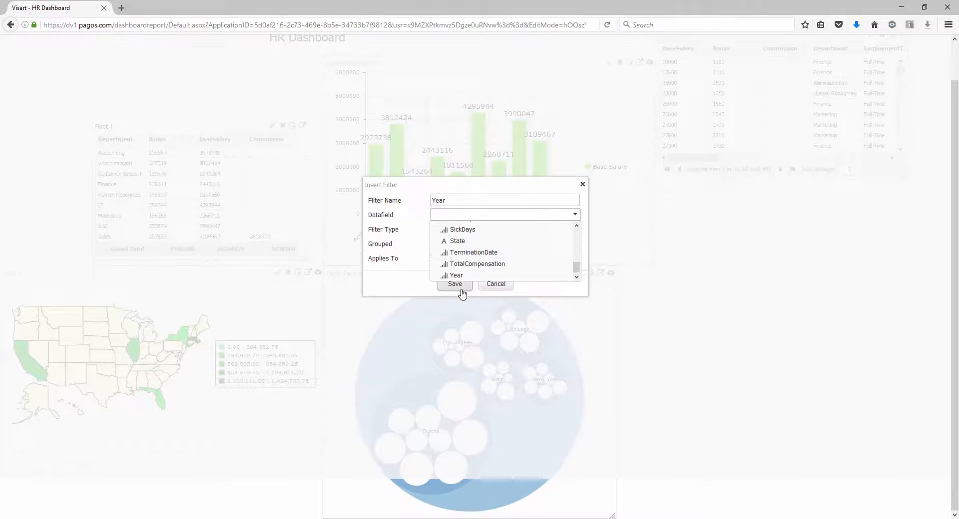
left_click(454, 275)
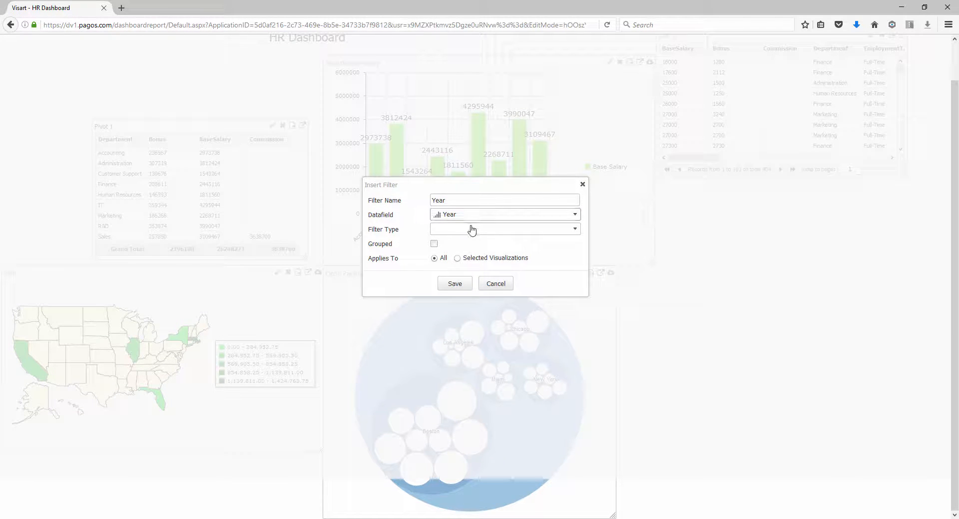
left_click(472, 229)
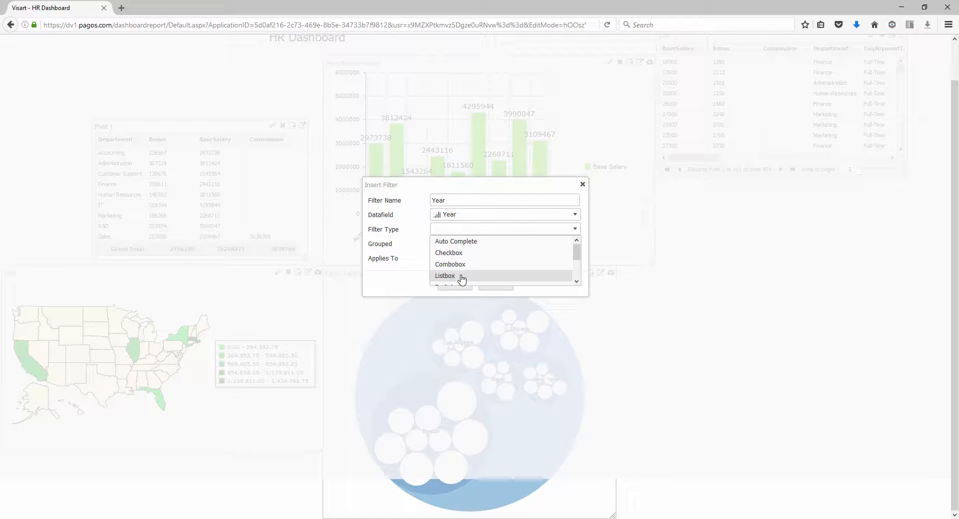
left_click(462, 277)
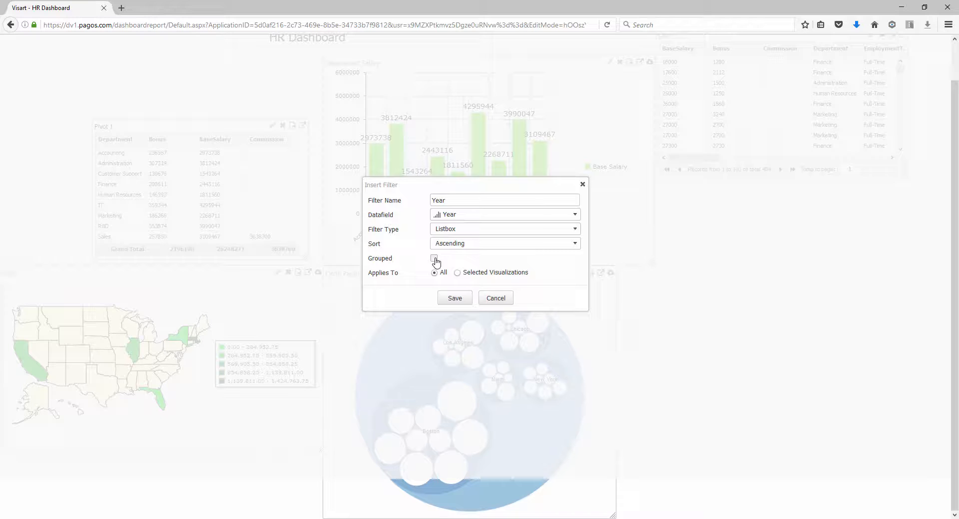
Step: Apply the Year filter only to Pivot 1, Department Salary and Circle Packing
left_click(457, 273)
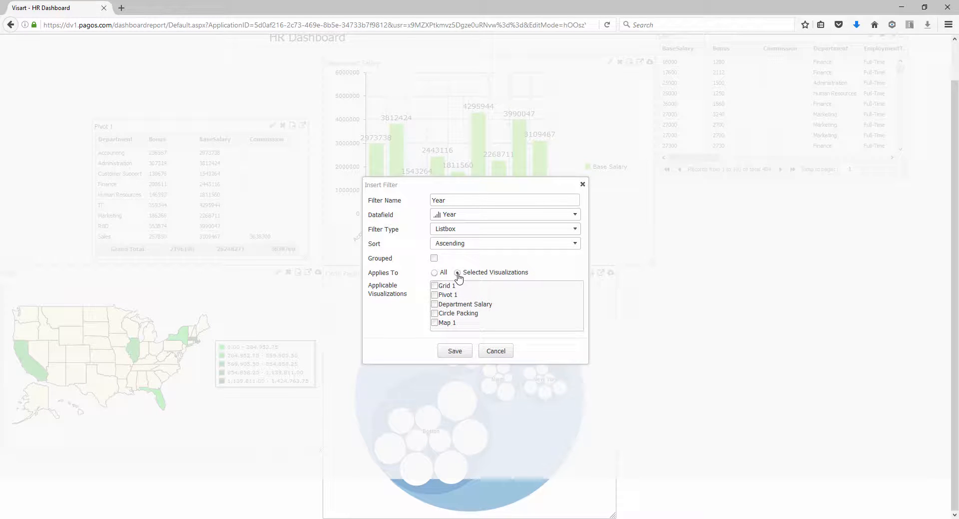
left_click(435, 295)
left_click(434, 304)
left_click(434, 314)
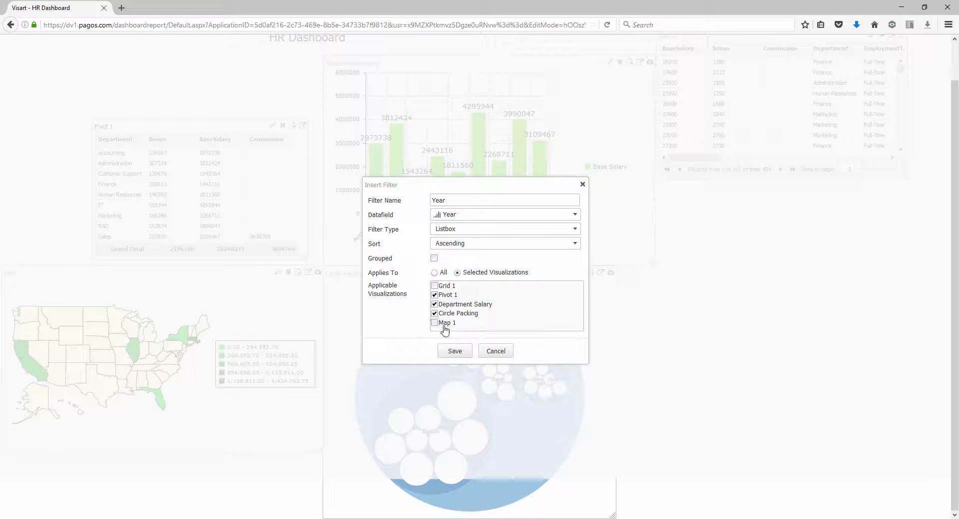
Step: Save the Year filter, shrink its frame to fit the list of years, and place it directly left of the pivot
left_click(455, 352)
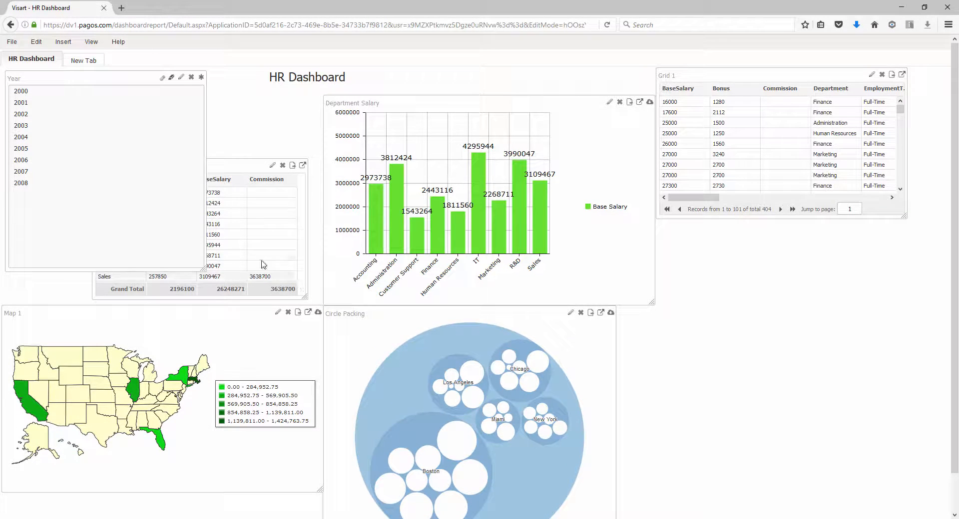
left_click_drag(203, 268, 71, 198)
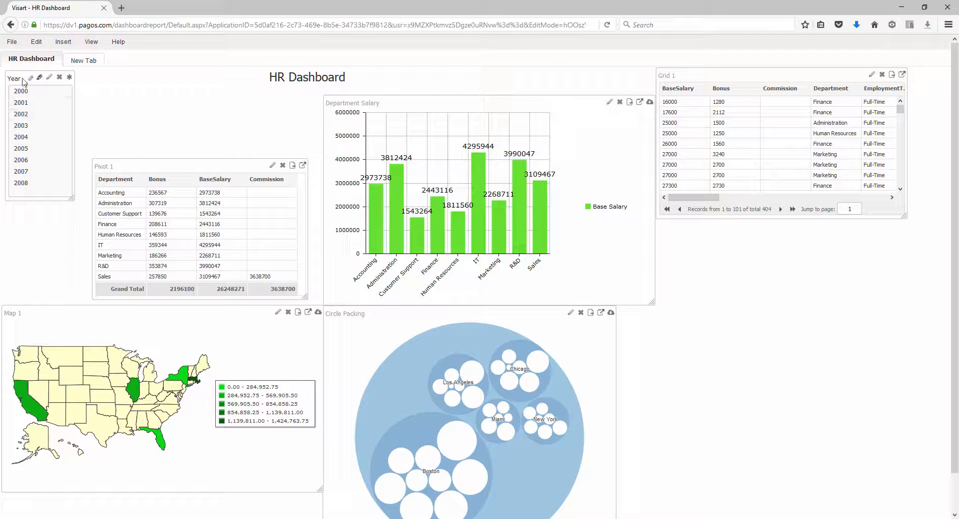
left_click_drag(23, 81, 36, 180)
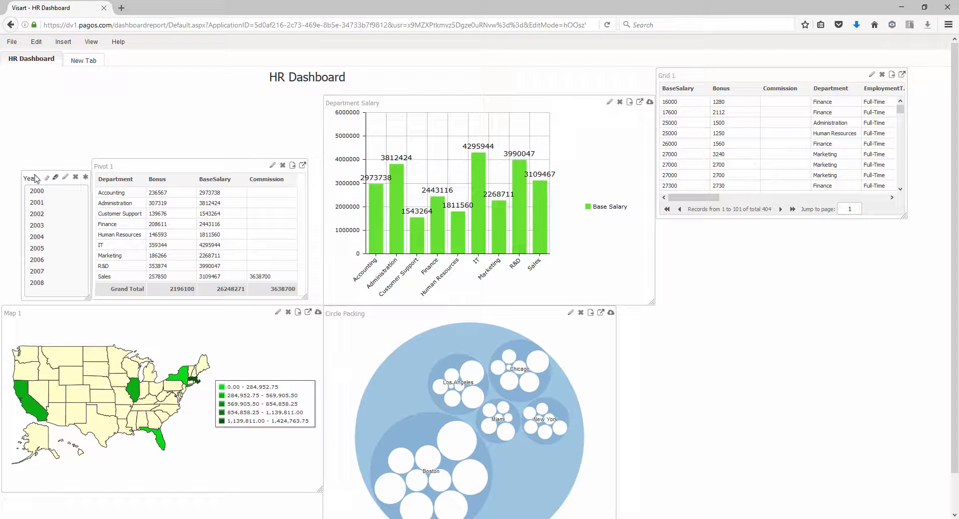
Step: Try the Year filter with 2003 and with 2005, and clear the year selection
left_click(60, 229)
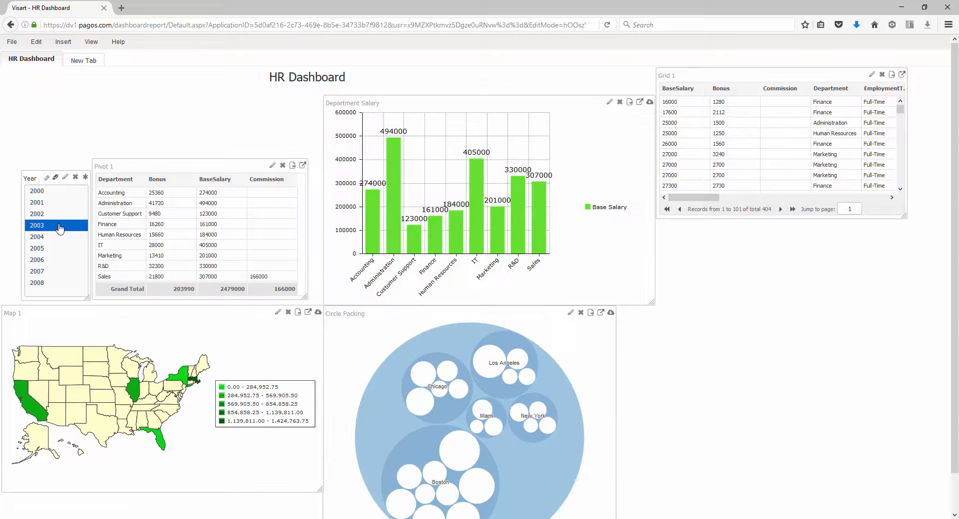
left_click(56, 252)
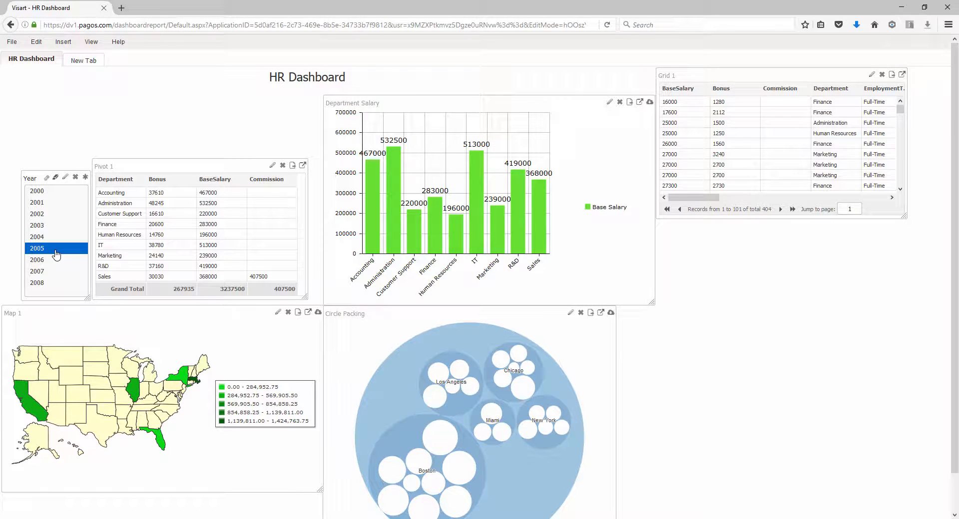
left_click(56, 179)
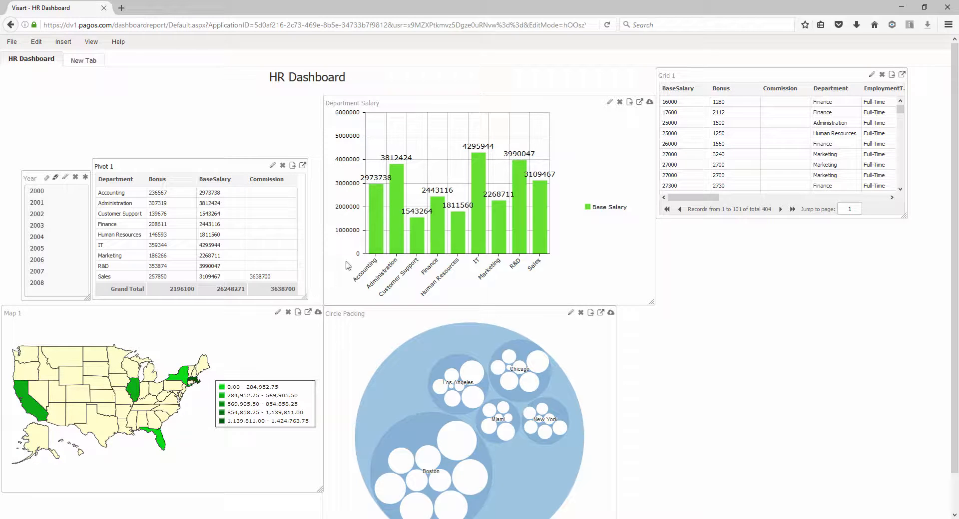
Step: Bring up the Department Salary chart's iframe embed code, select all of it, and close the code window
mouse_move(523, 159)
left_click(639, 106)
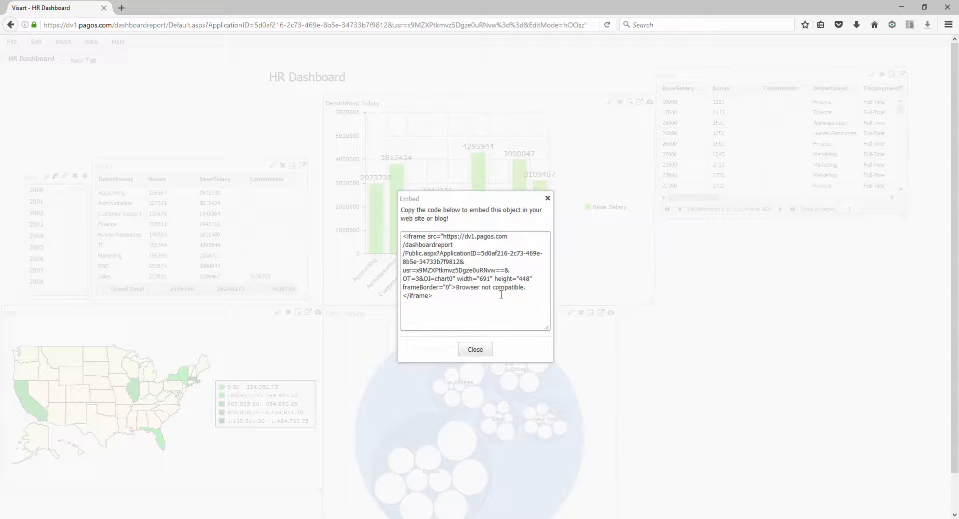
key("ctrl+a")
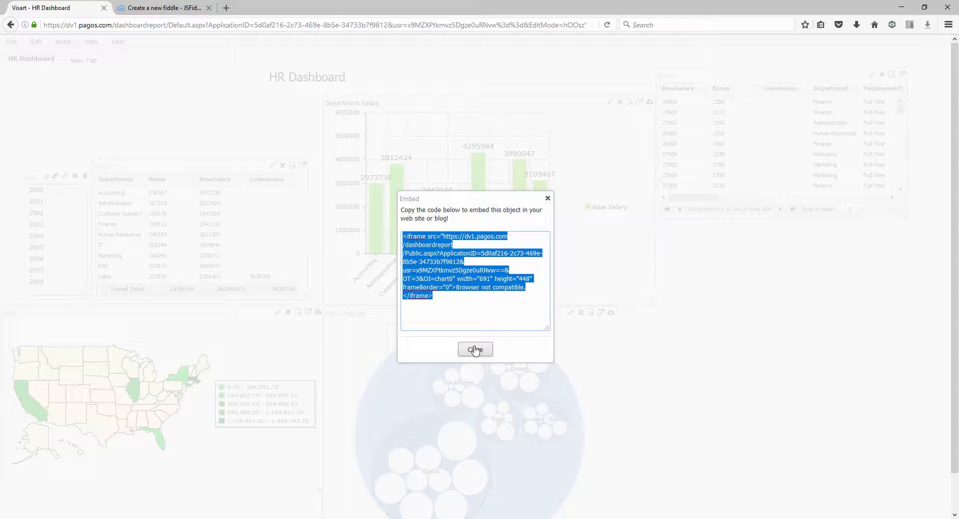
left_click(475, 350)
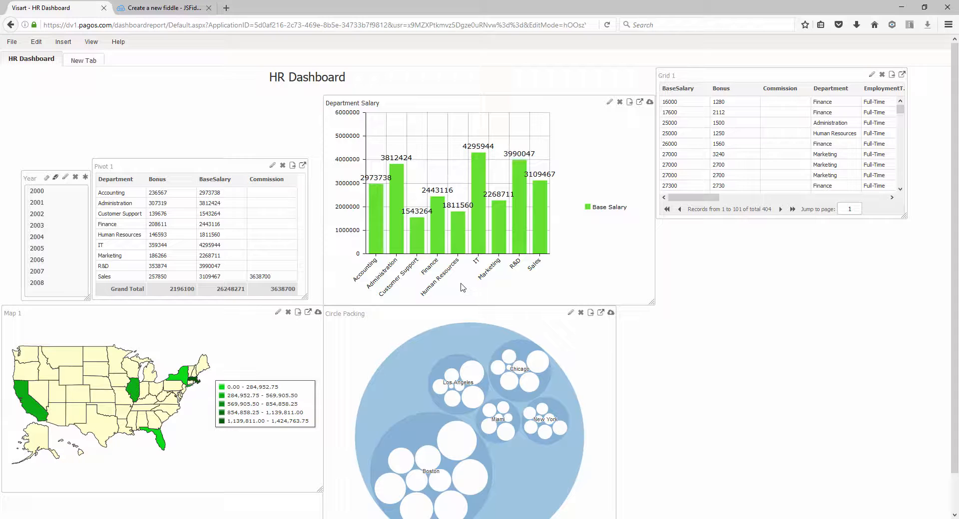
Step: Save the HR Dashboard report under its current name and dismiss the notice
left_click(13, 44)
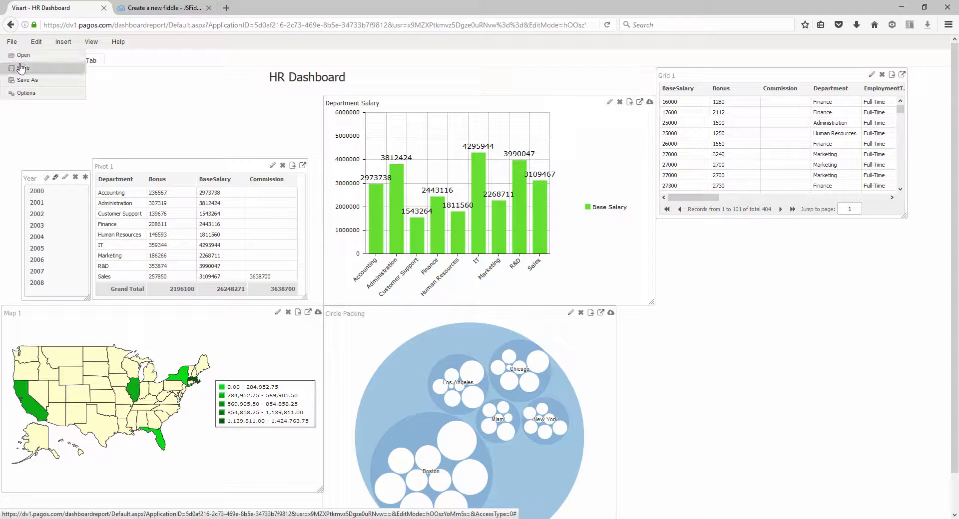
left_click(21, 69)
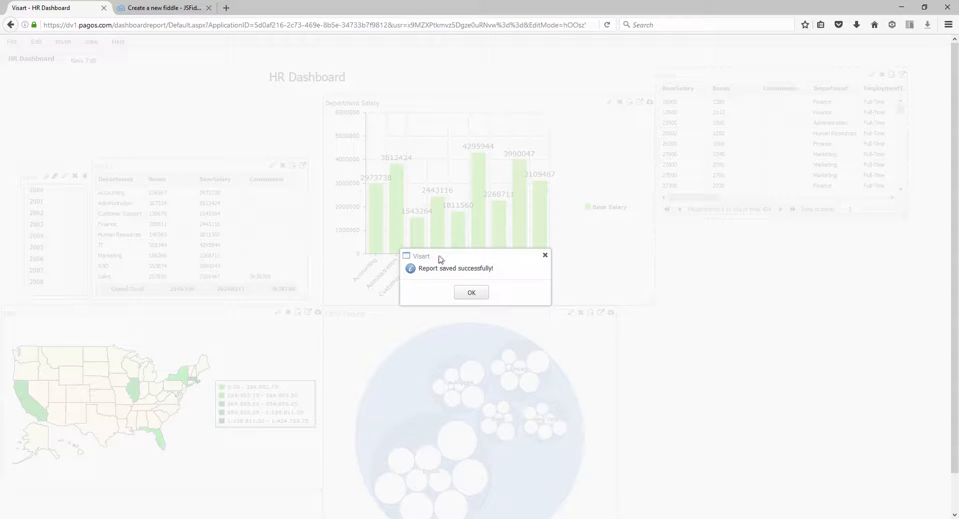
left_click(468, 292)
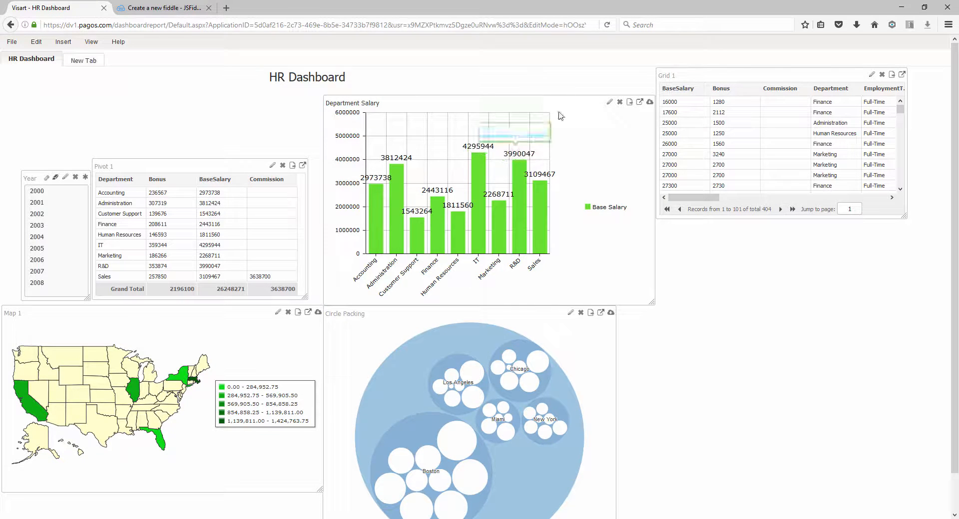
Step: Copy the Department Salary chart's iframe embed code, paste it as HTML in a JSFiddle fiddle, and run it
left_click(641, 105)
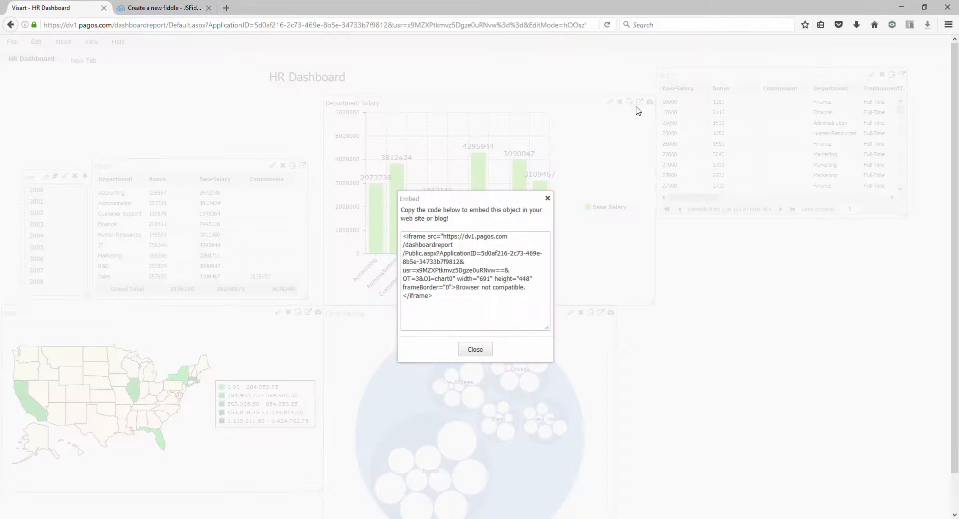
left_click(479, 301)
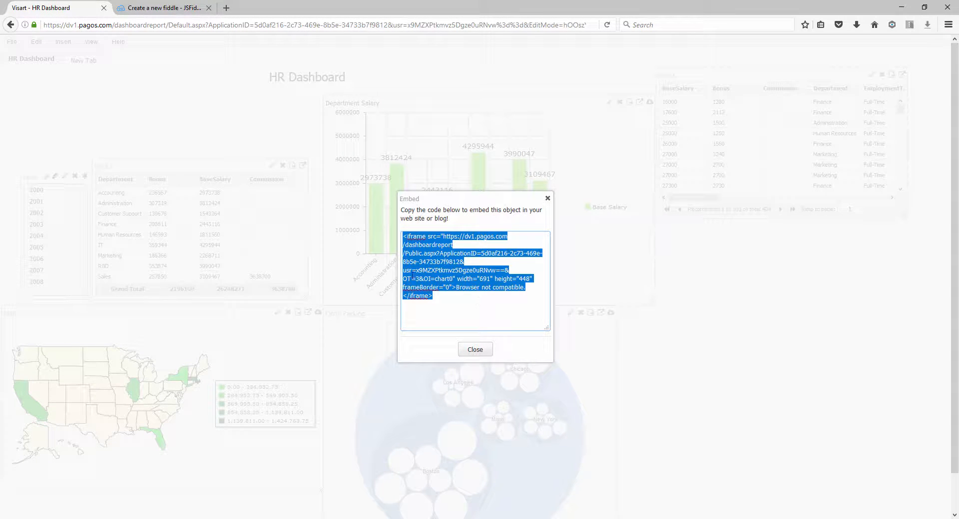
left_click(165, 7)
left_click(55, 49)
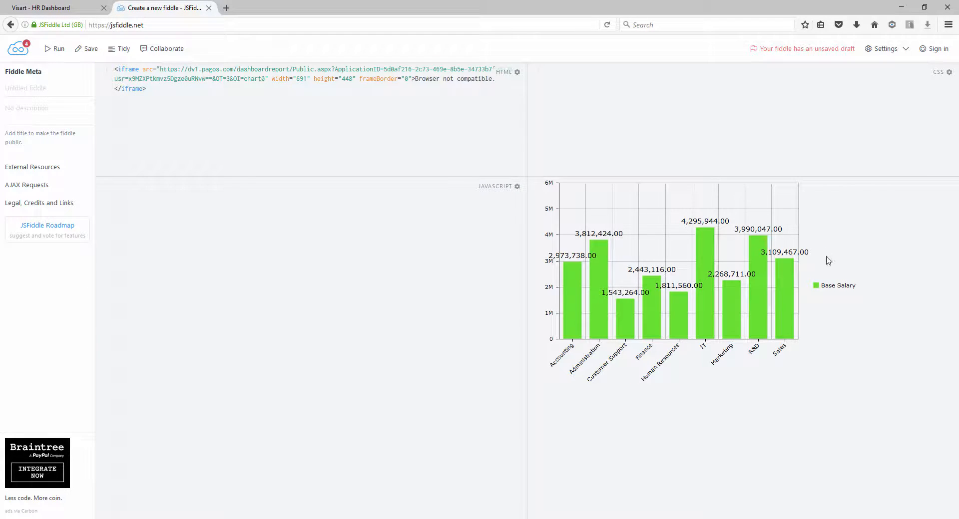
Step: Inspect the tooltips of the embedded chart's bars, and close the JSFiddle page and the embed code window
mouse_move(731, 311)
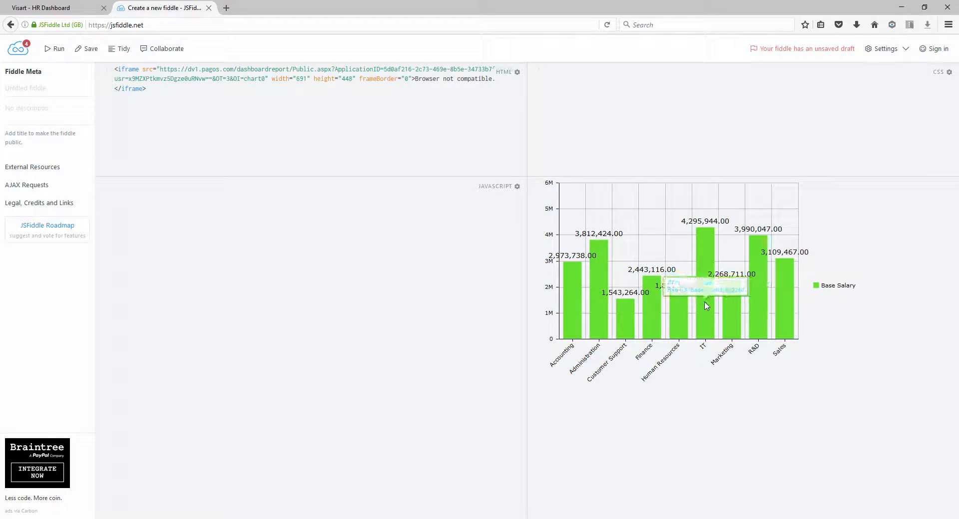
mouse_move(680, 313)
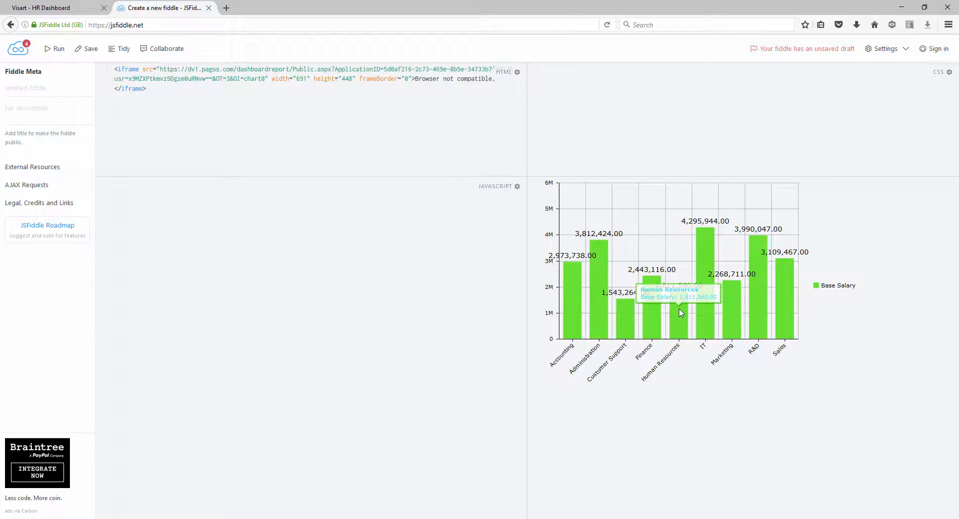
left_click(209, 8)
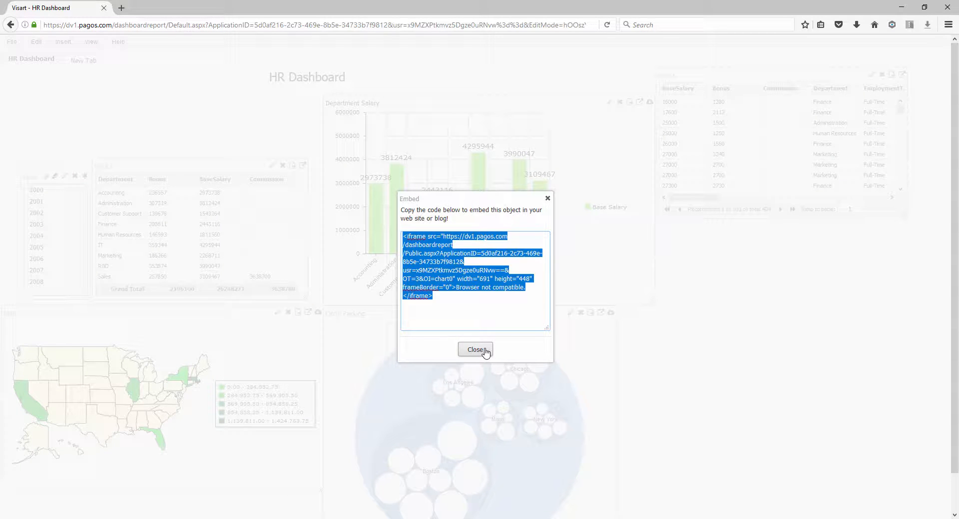
left_click(475, 350)
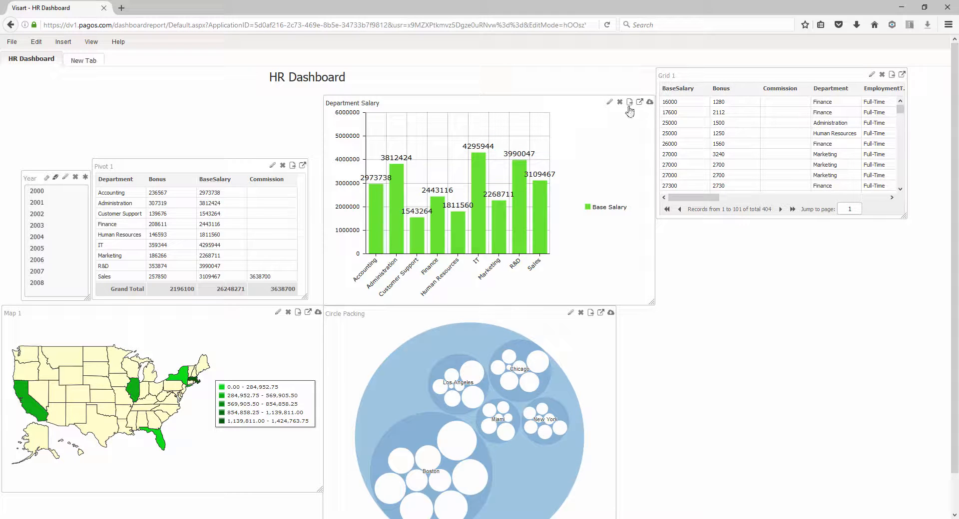
Step: Export the Department Salary chart's data as CSV, open it in Microsoft Excel, select cells A2:B10, and return to the dashboard
left_click(629, 105)
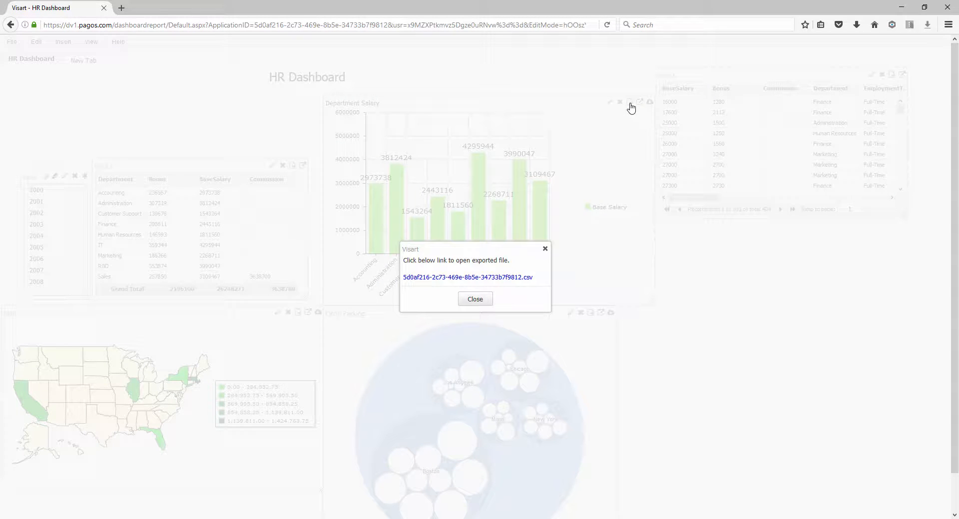
left_click(495, 278)
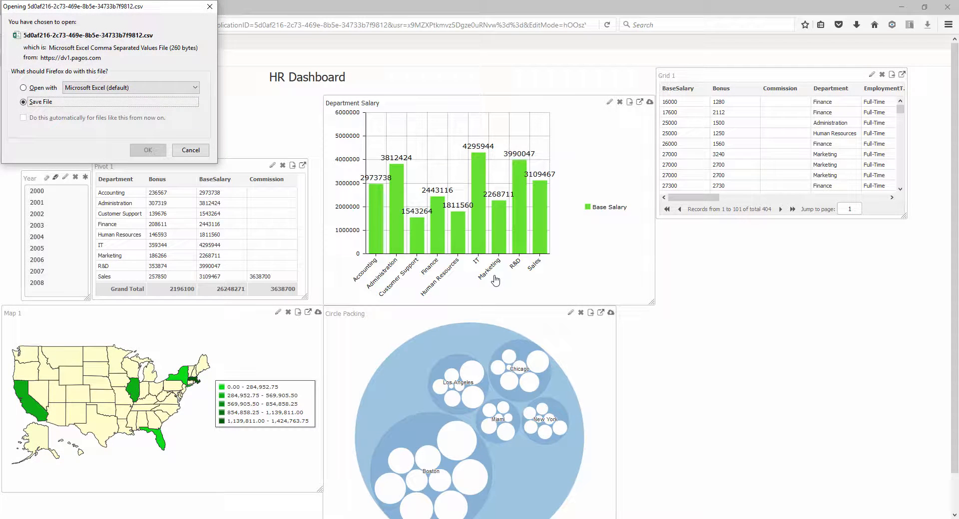
left_click(52, 88)
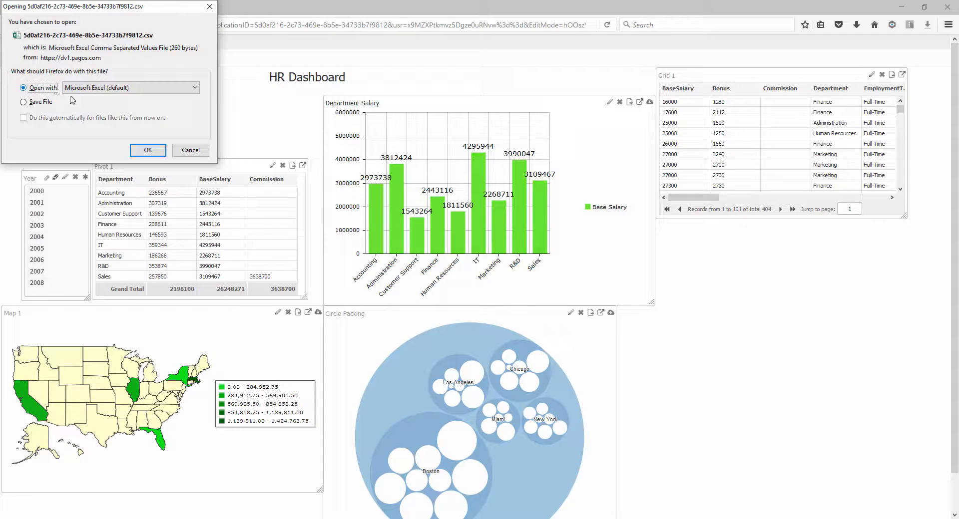
left_click(149, 150)
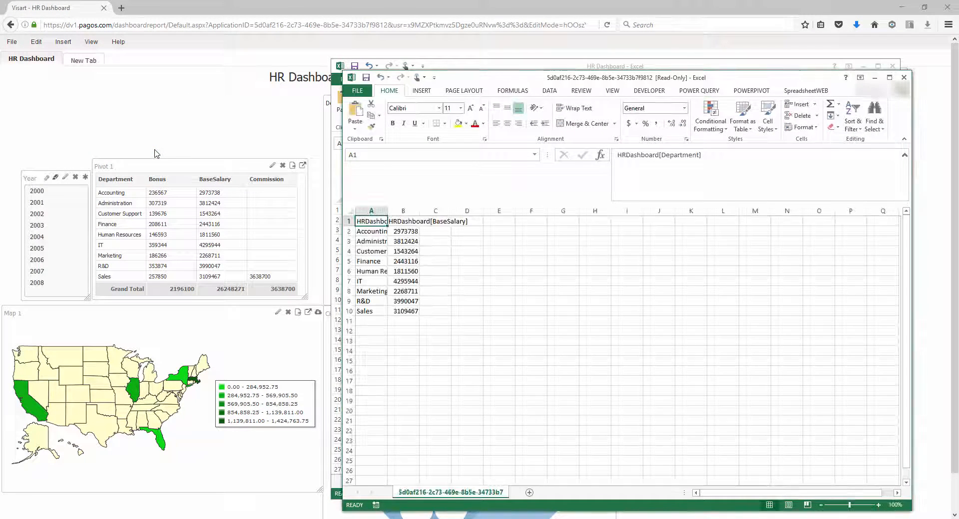
left_click_drag(371, 233, 405, 311)
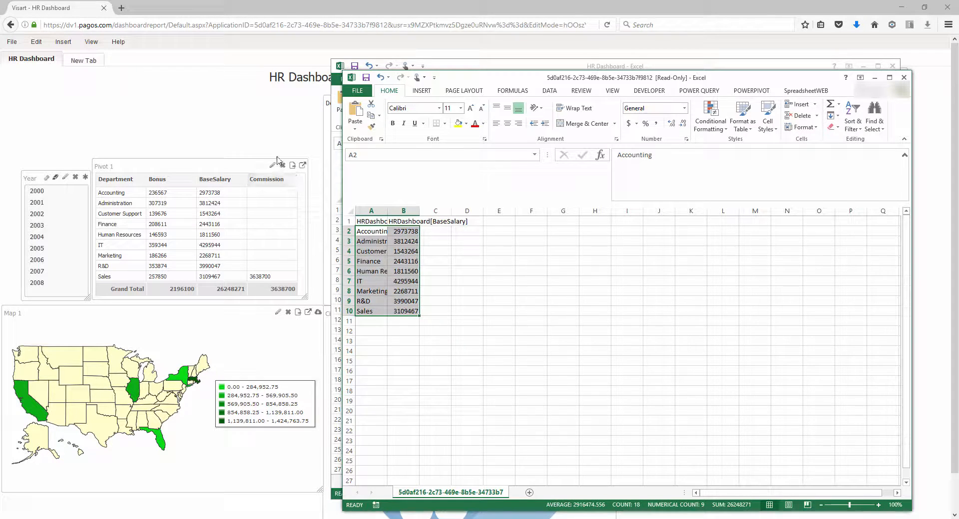
left_click(278, 140)
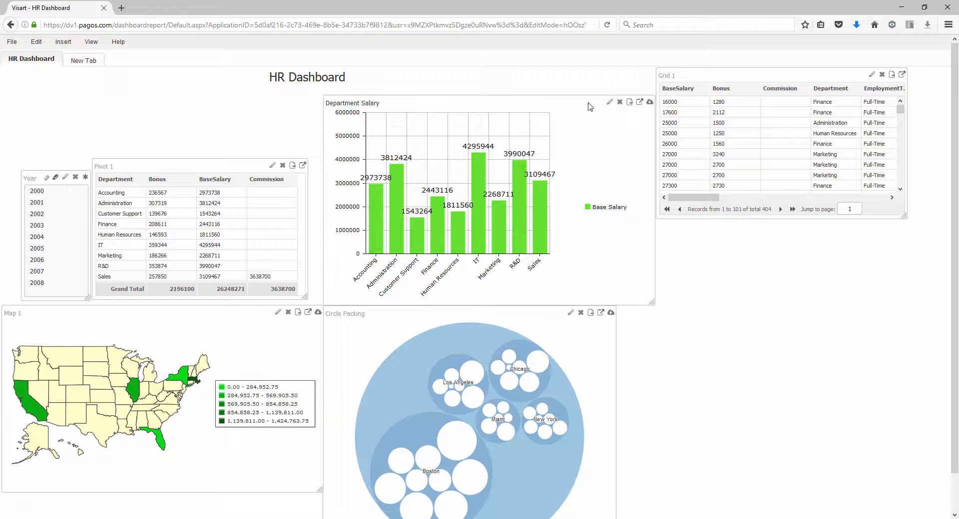
Step: View the file formats for saving the Department Salary chart and cancel the save
left_click(650, 105)
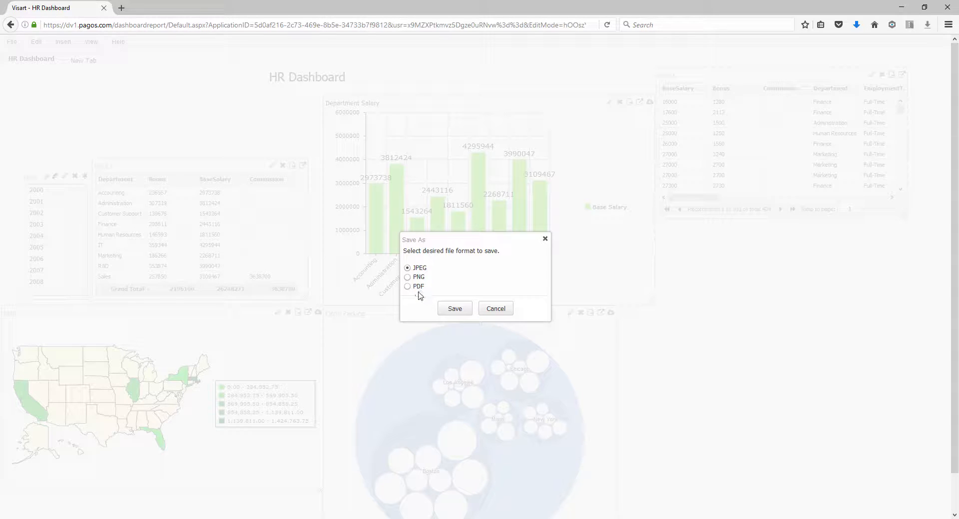
left_click(497, 310)
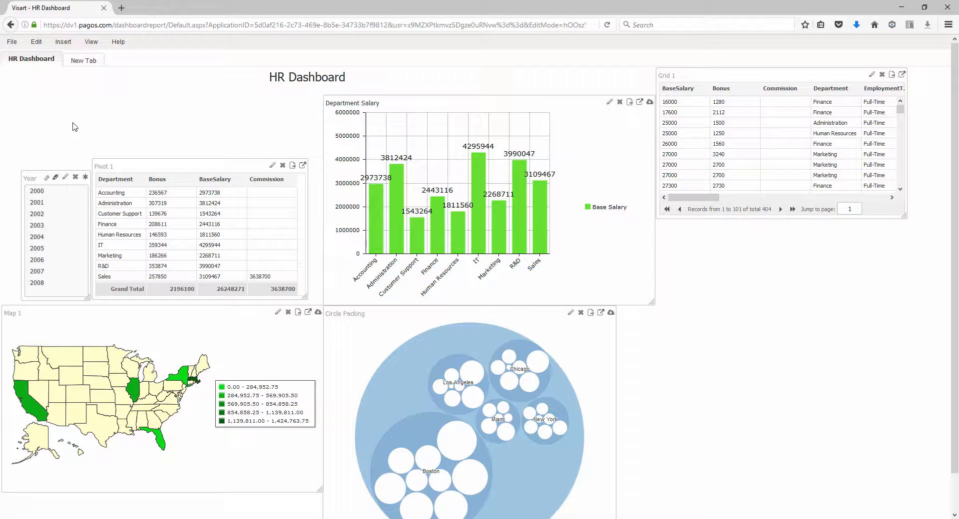
Step: Return to the Control Panel and save the HR Dashboard on leaving it
left_click(12, 41)
left_click(16, 56)
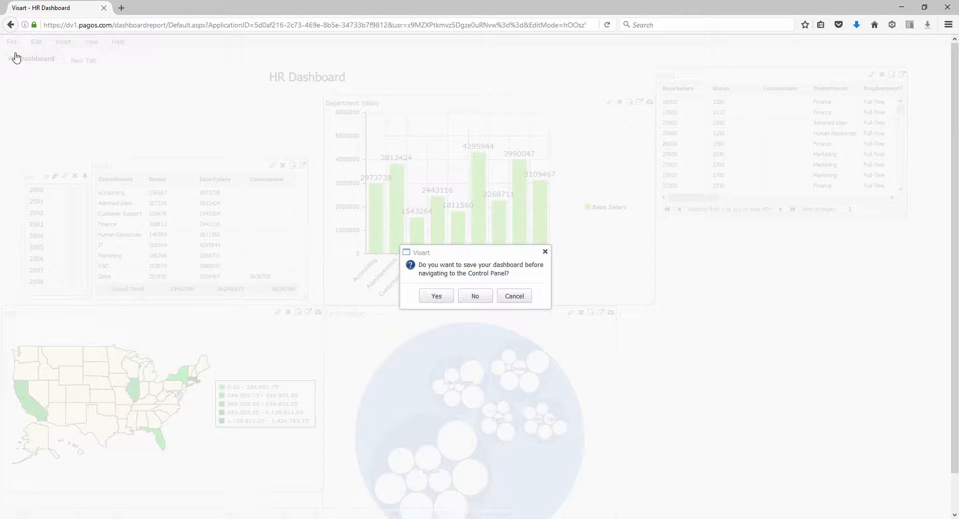
left_click(427, 297)
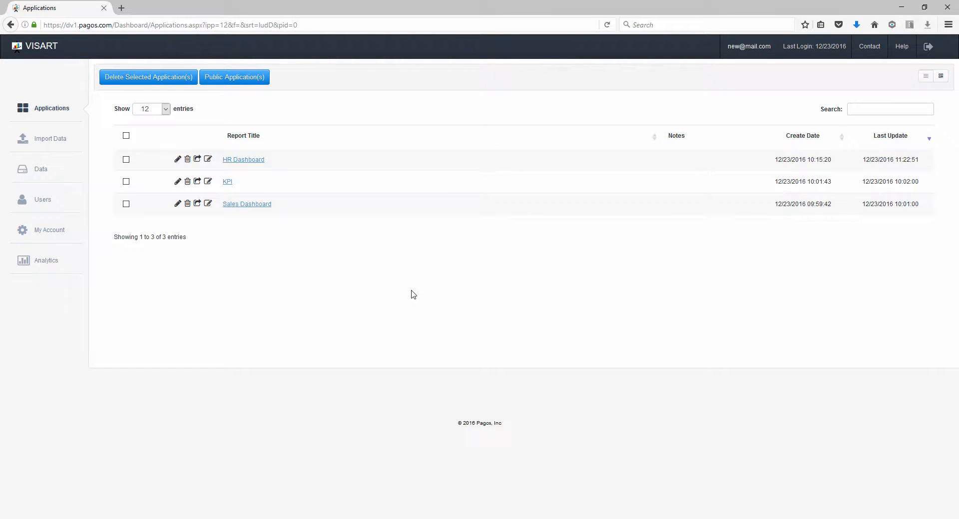
Step: Create a Public sharing link for HR Dashboard without a date range, select the link text, and save the sharing changes
left_click(198, 159)
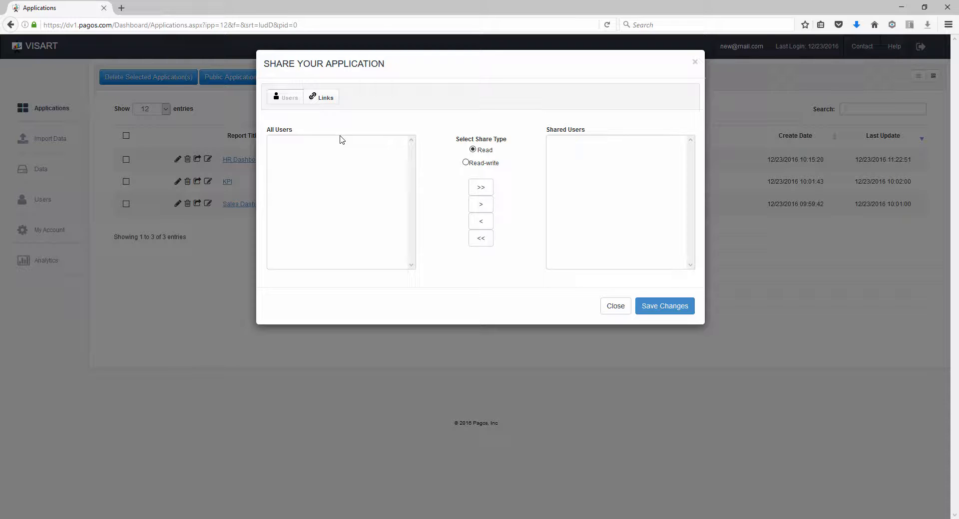
left_click(333, 101)
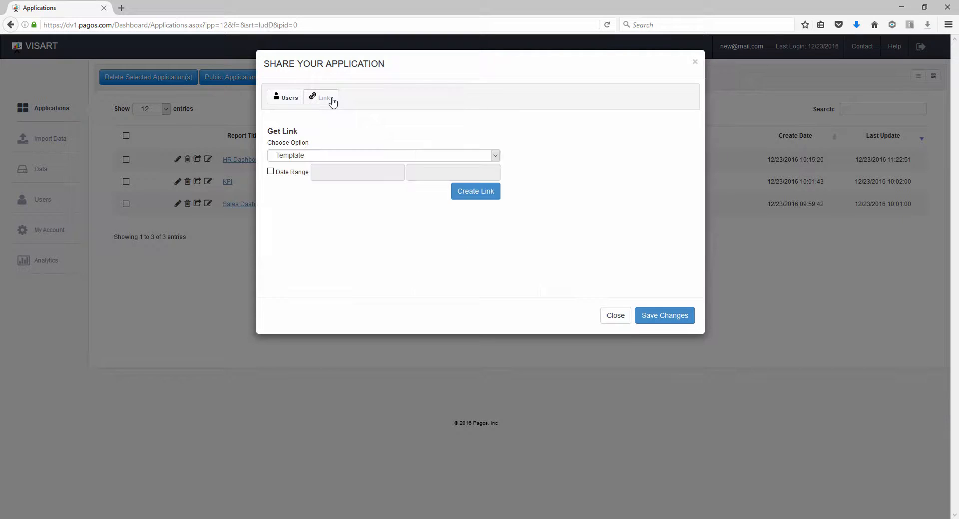
left_click(423, 156)
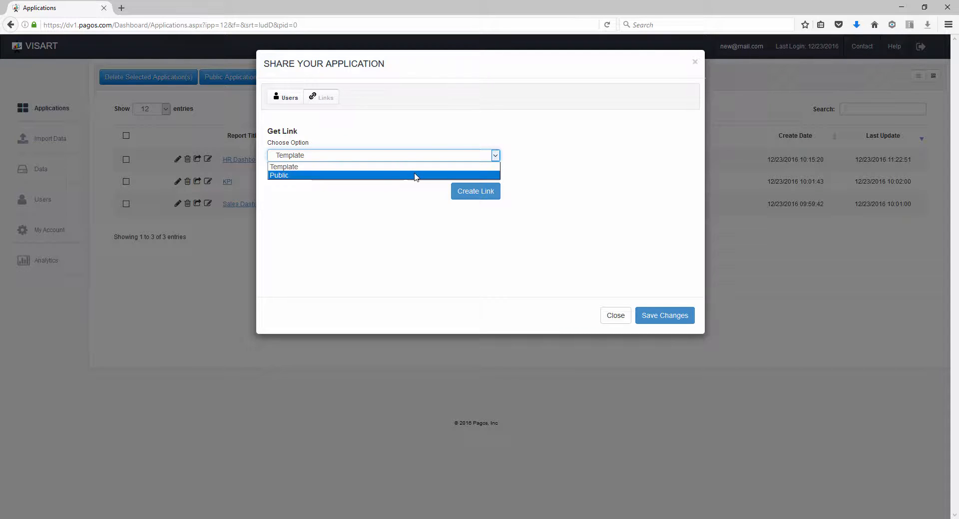
left_click(413, 176)
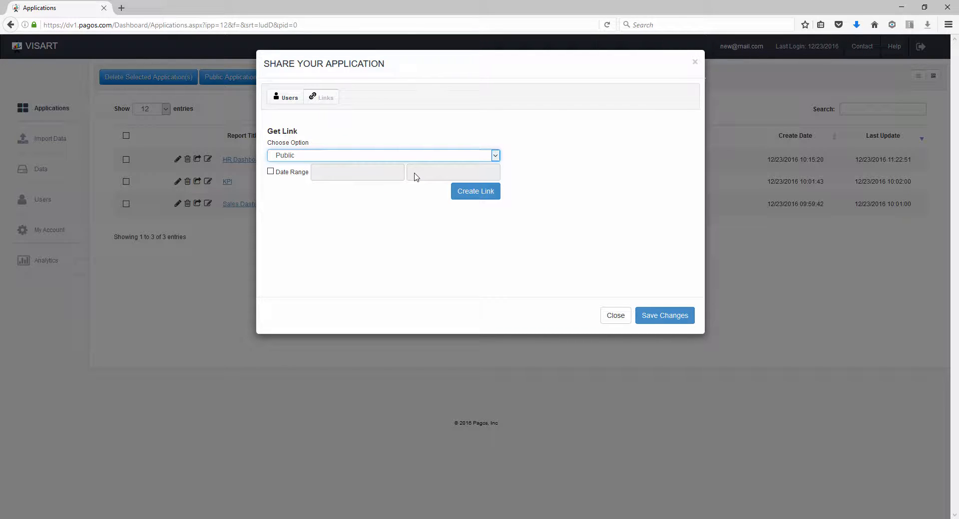
left_click(474, 193)
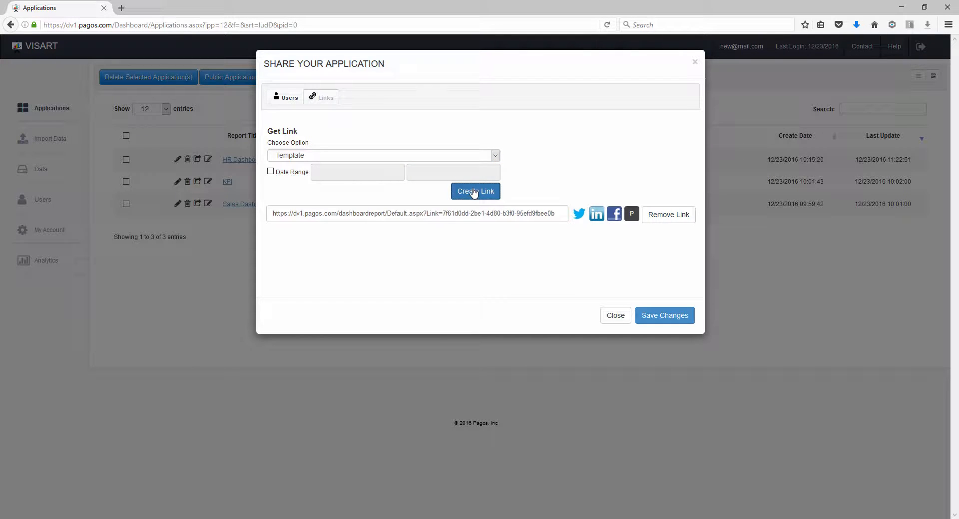
left_click(458, 210)
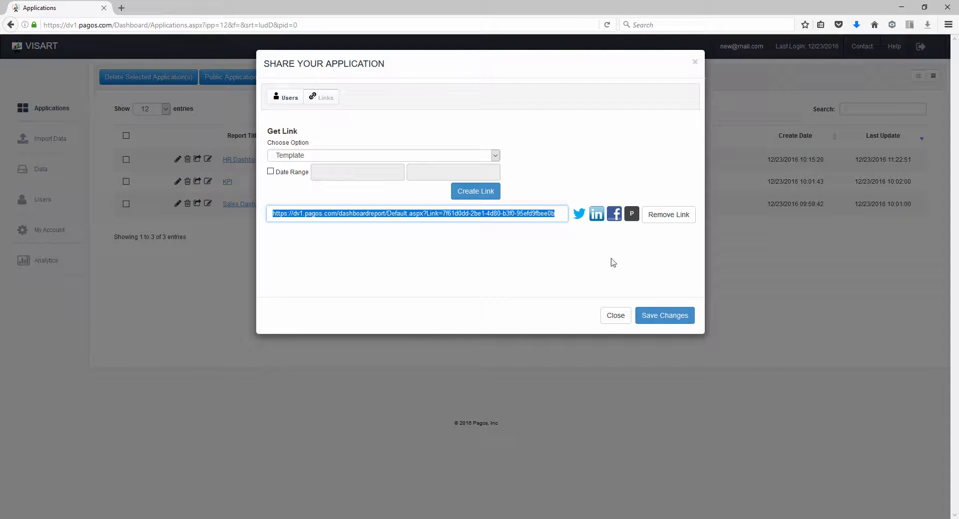
left_click(670, 321)
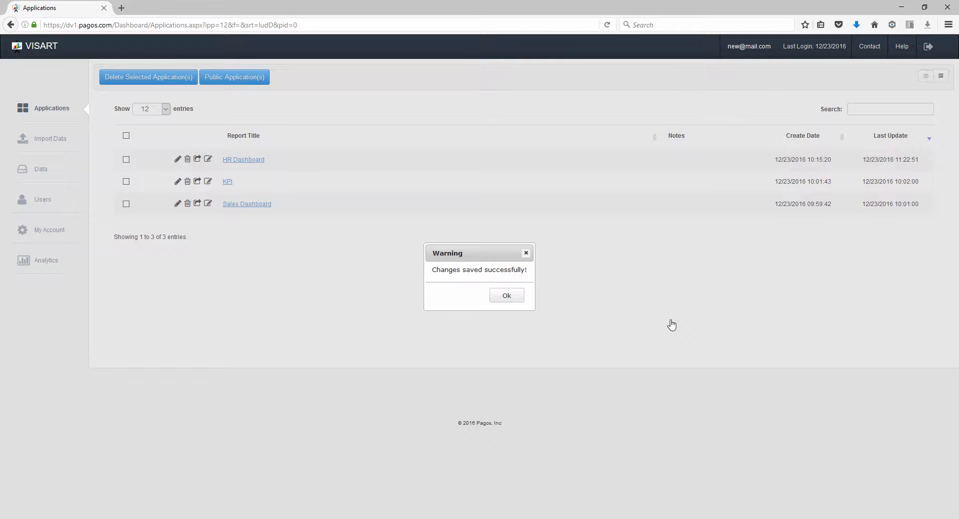
left_click(507, 297)
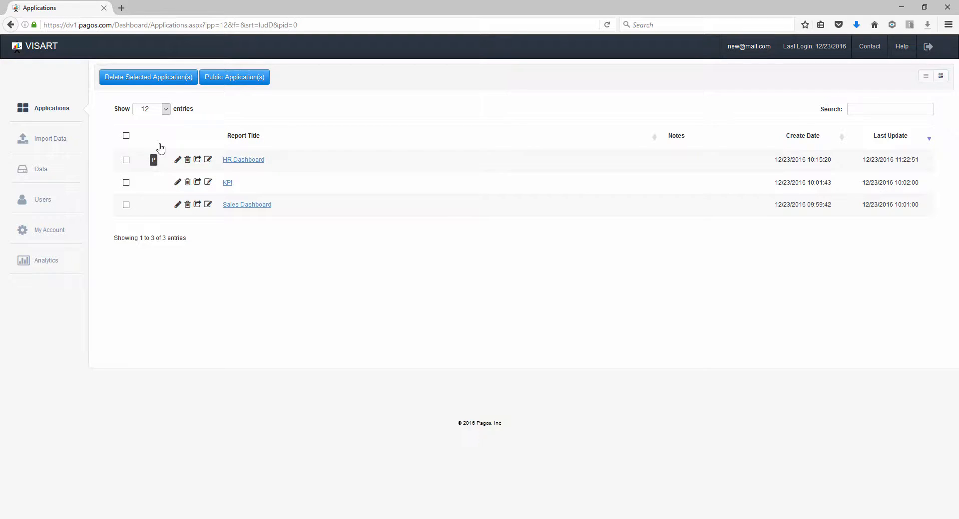
Step: Remove the public link from HR Dashboard's sharing settings, save the changes, and dismiss the notice
left_click(198, 160)
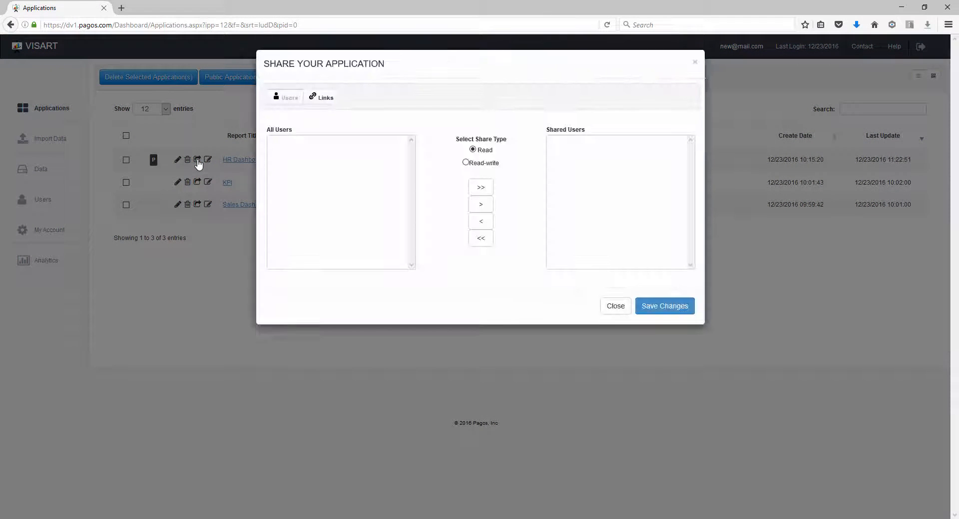
left_click(327, 98)
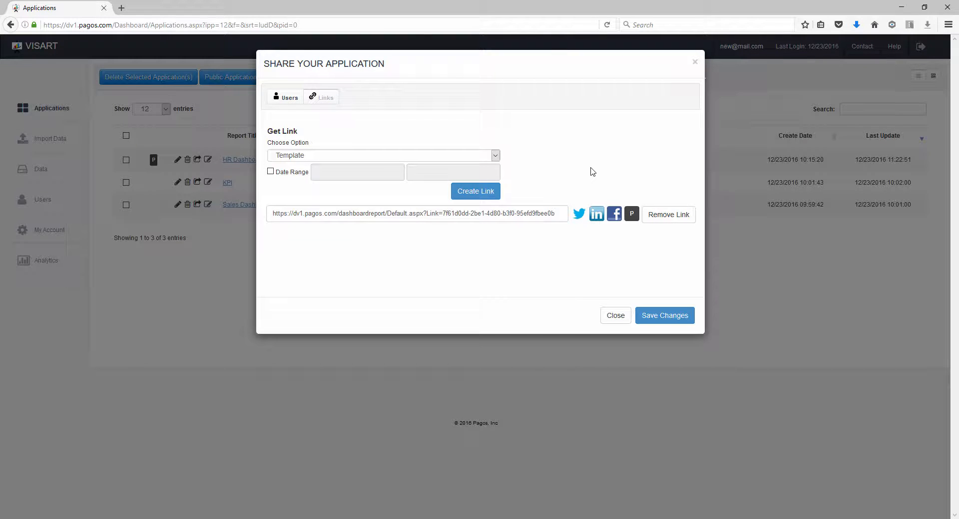
left_click(658, 219)
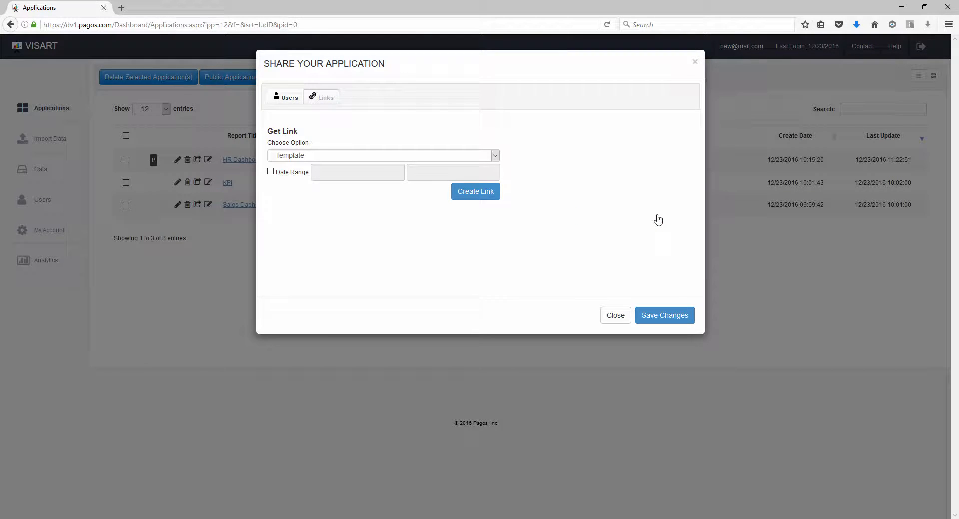
left_click(662, 314)
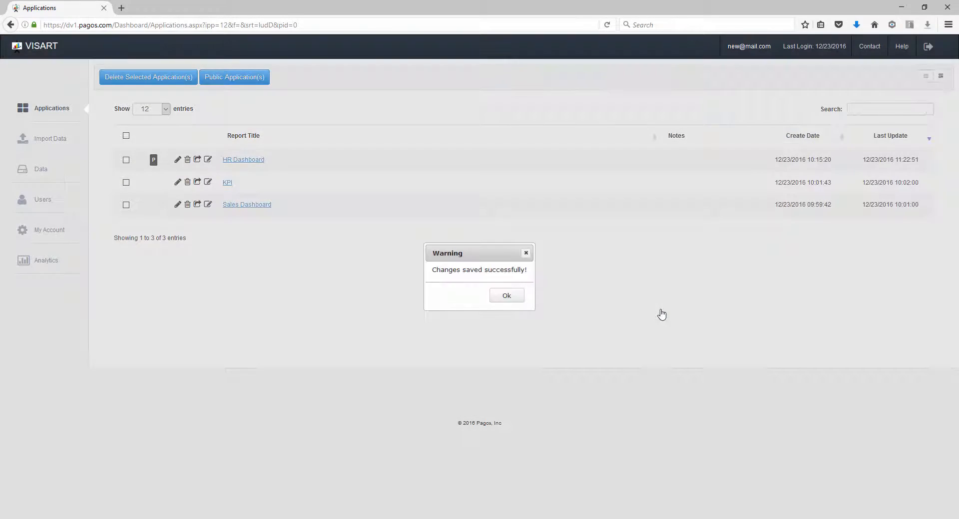
left_click(507, 296)
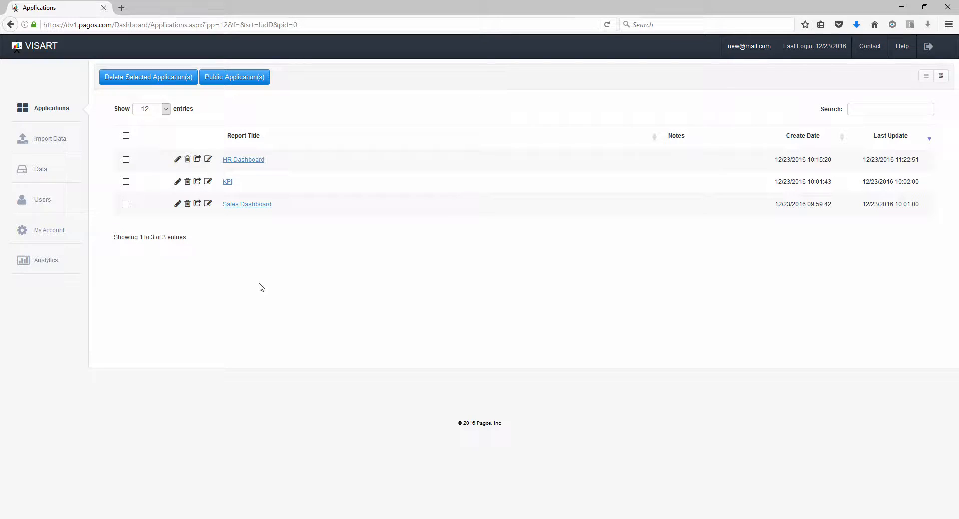
Step: Start adding a user, enter the username, first name, last name, password and its confirmation, and choose the Admin role
left_click(68, 208)
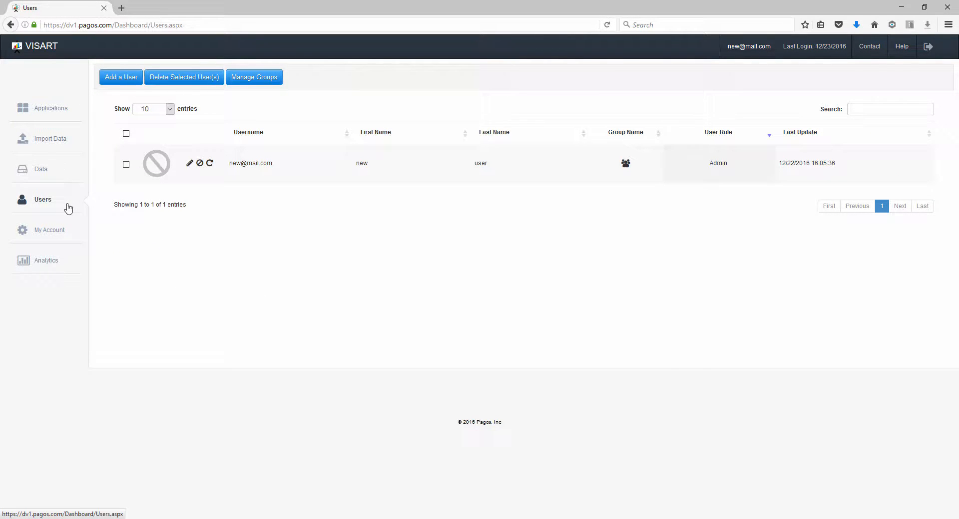
left_click(114, 79)
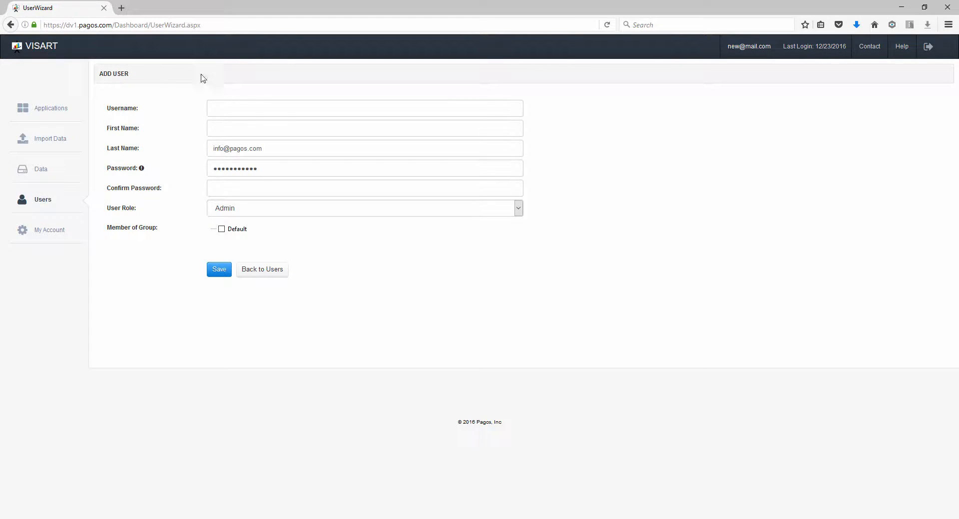
left_click(261, 107)
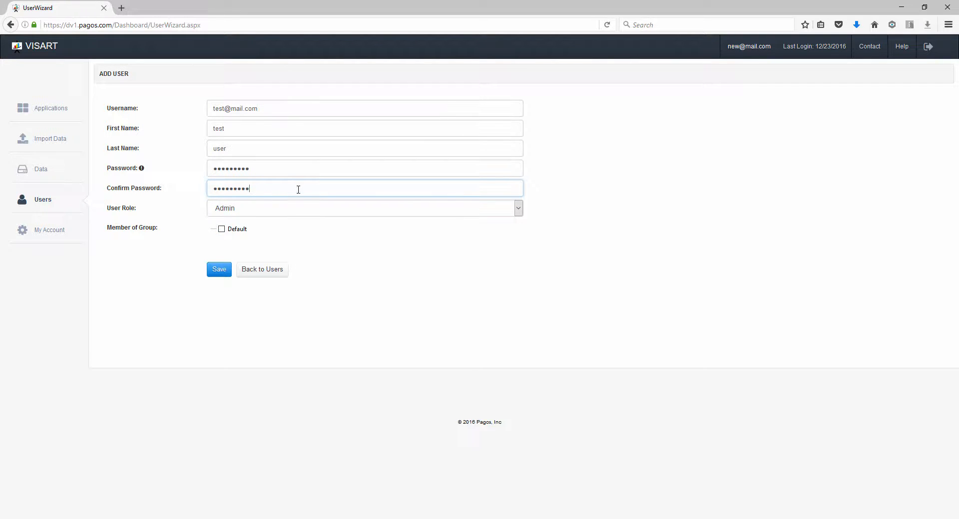
left_click(293, 212)
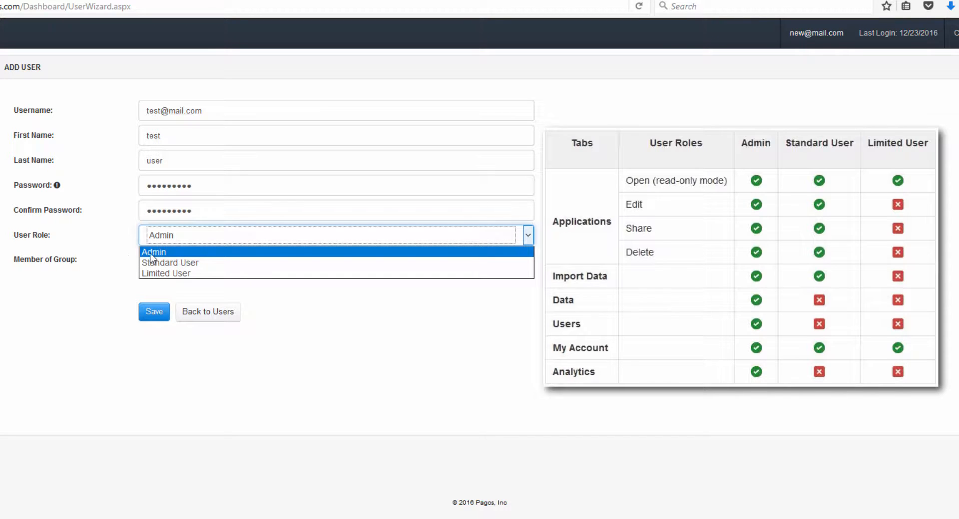
left_click(125, 256)
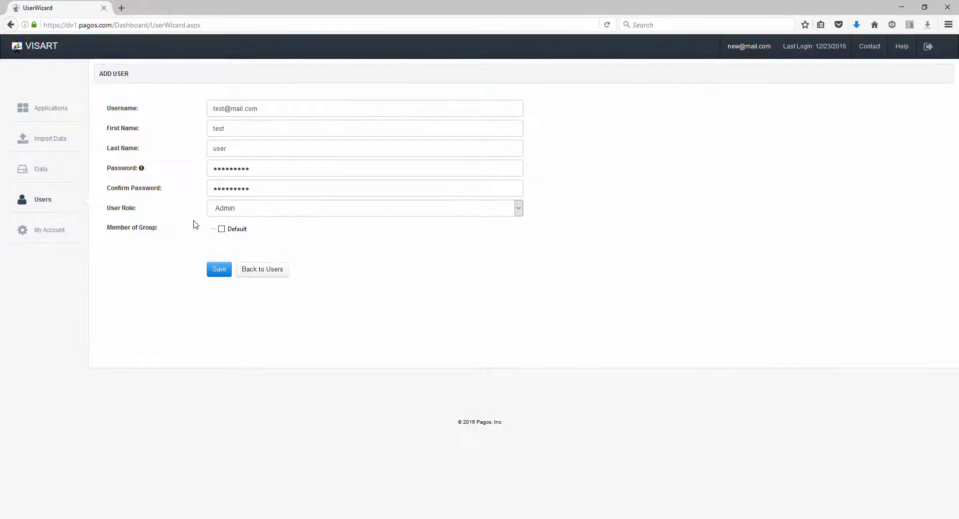
Step: Make the new user a member of the Default group, save the user, and dismiss the notice
left_click(222, 233)
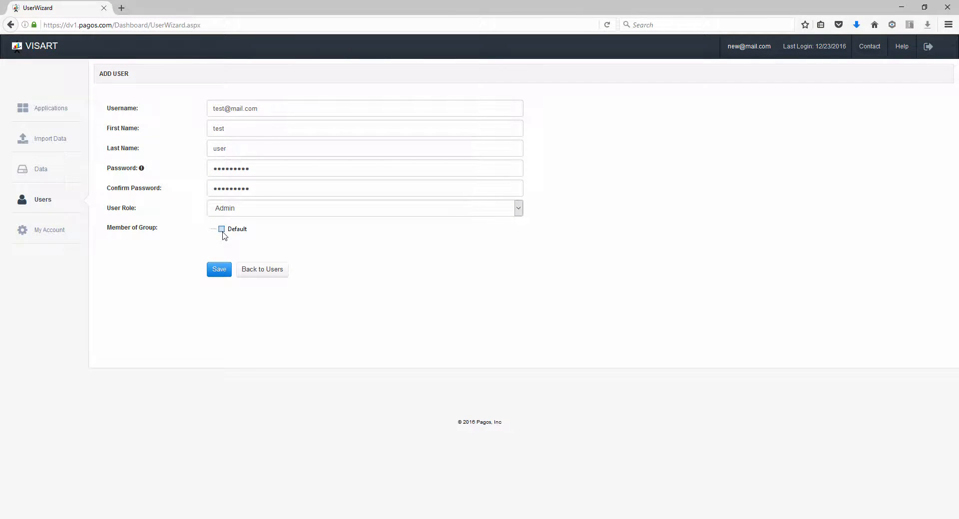
left_click(216, 270)
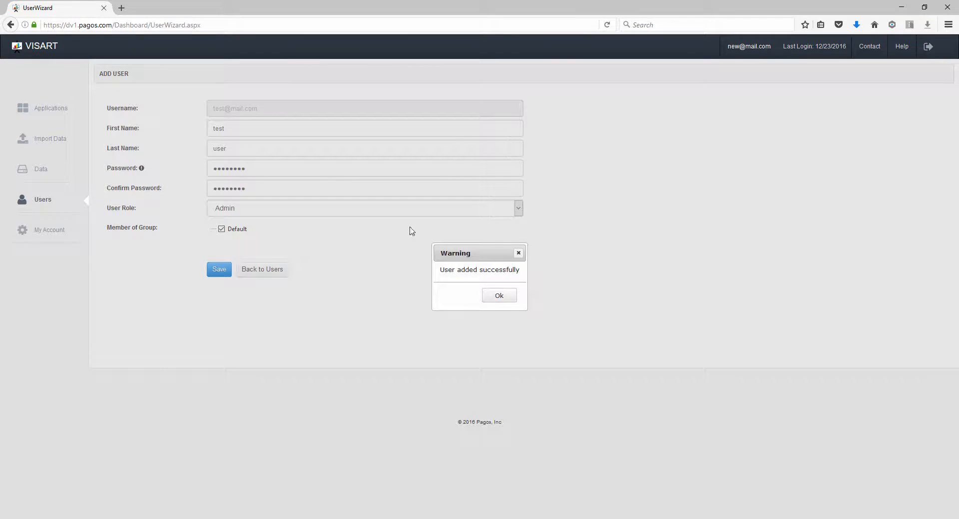
left_click(503, 297)
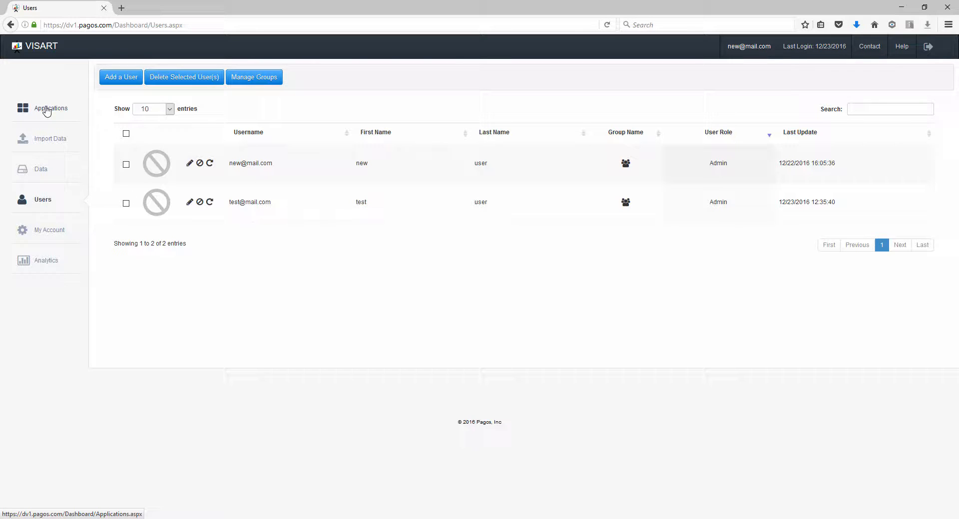
Step: Share the HR Dashboard application with the newly added user as Read-write, save the changes, and dismiss the notice
left_click(46, 111)
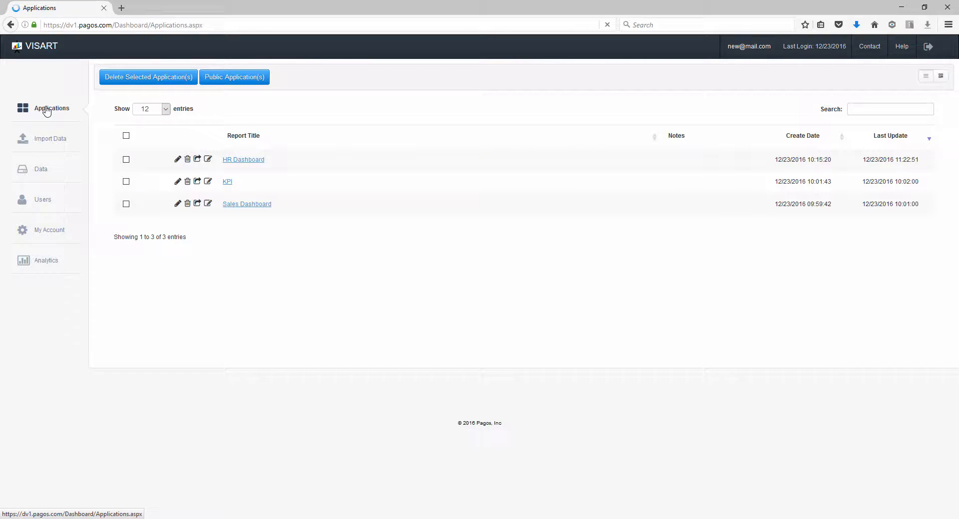
left_click(198, 160)
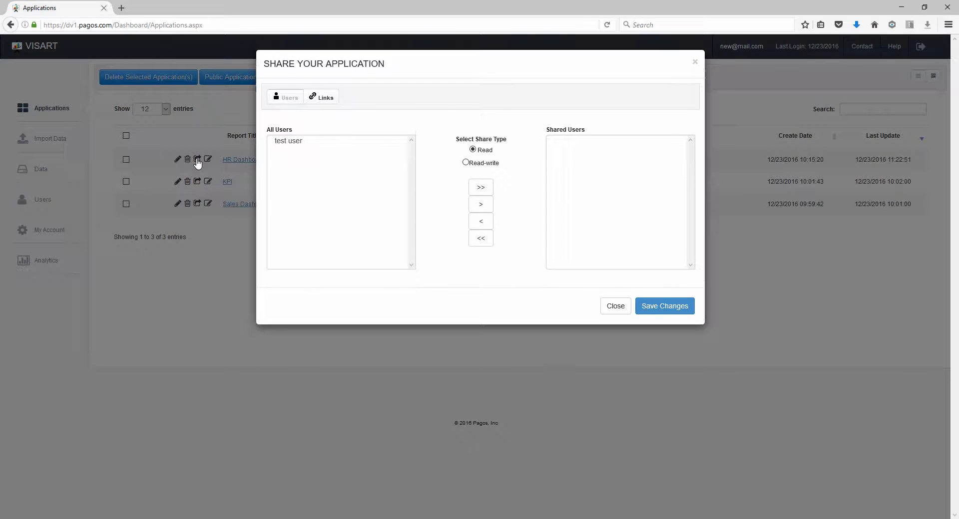
left_click(315, 144)
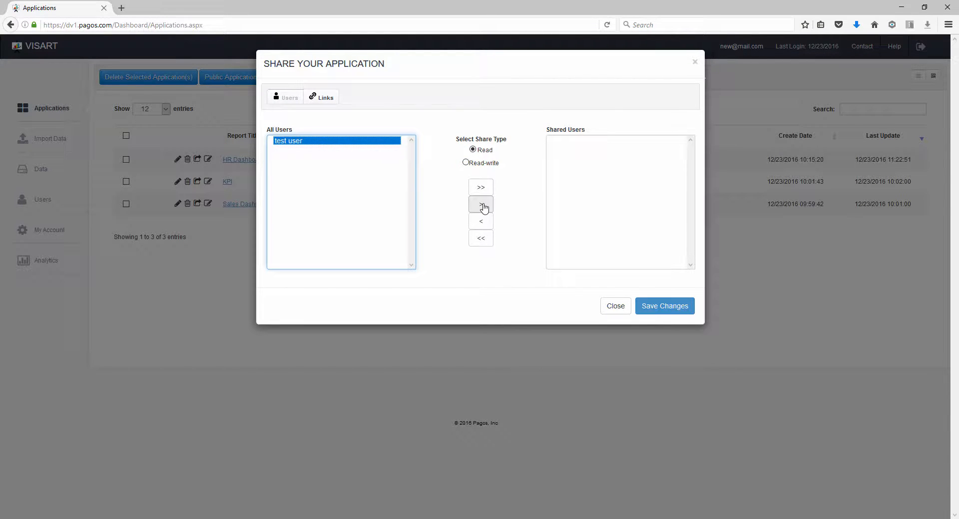
left_click(465, 162)
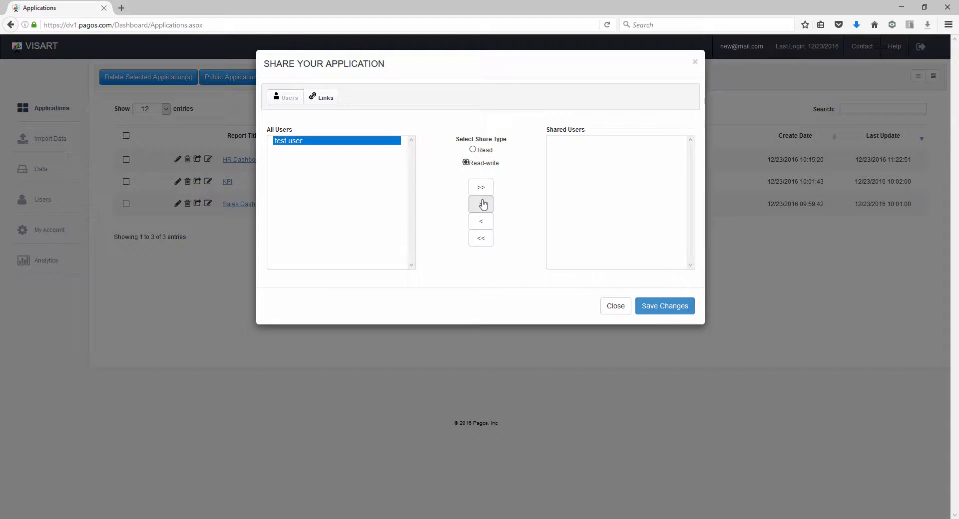
left_click(481, 204)
left_click(649, 305)
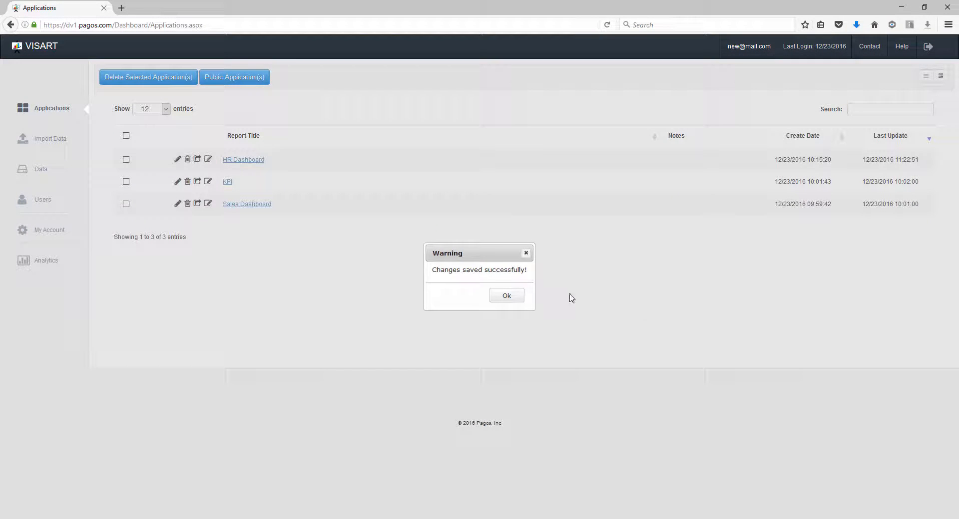
left_click(501, 297)
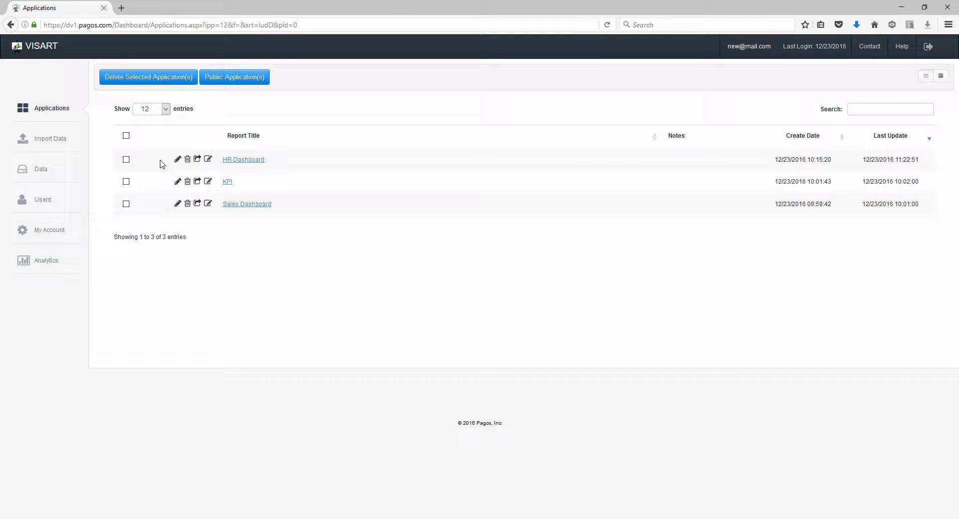
Step: Add a user group named New Group without a parent group, save it, and return to the users list
left_click(30, 200)
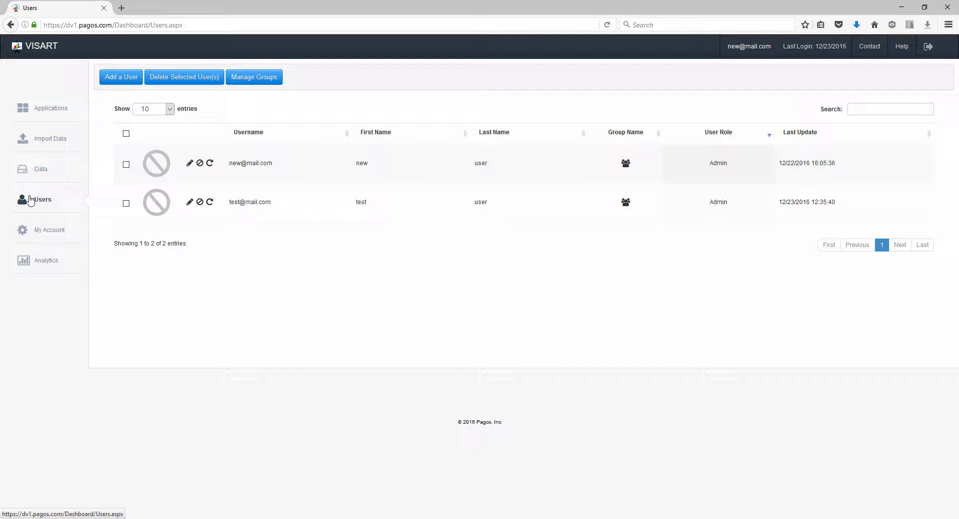
left_click(245, 78)
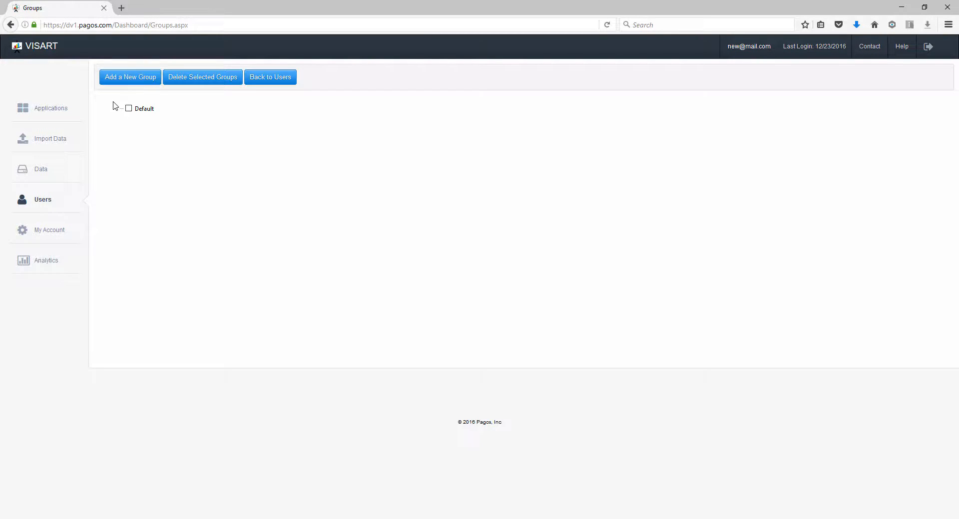
left_click(135, 80)
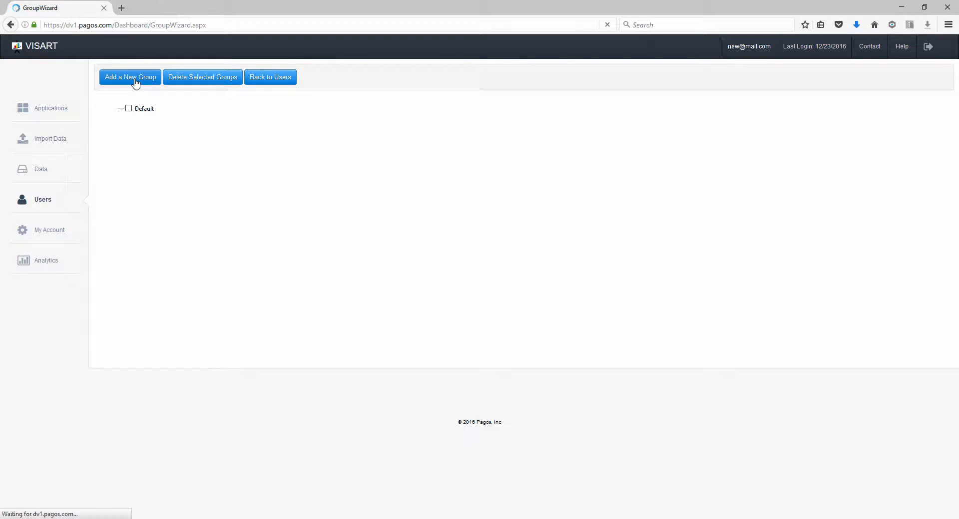
left_click(235, 108)
type("New Group")
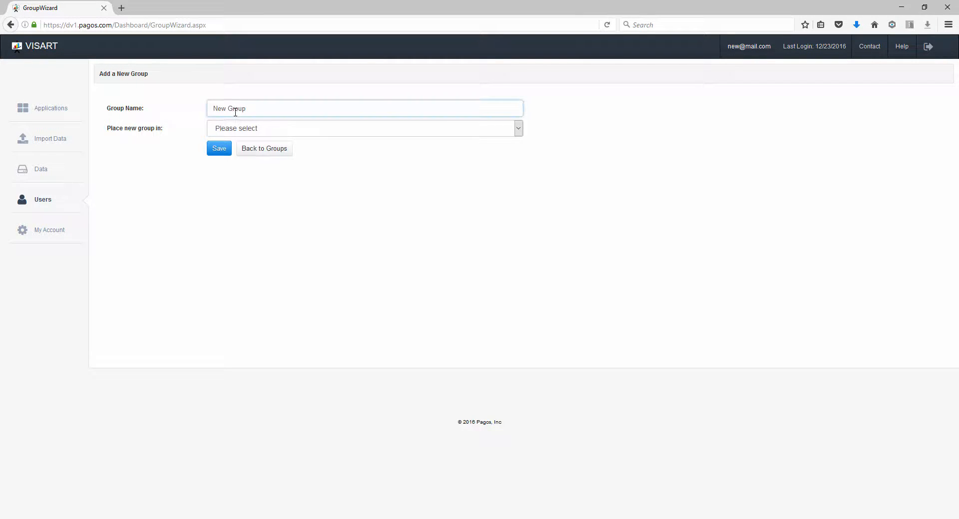
left_click(231, 129)
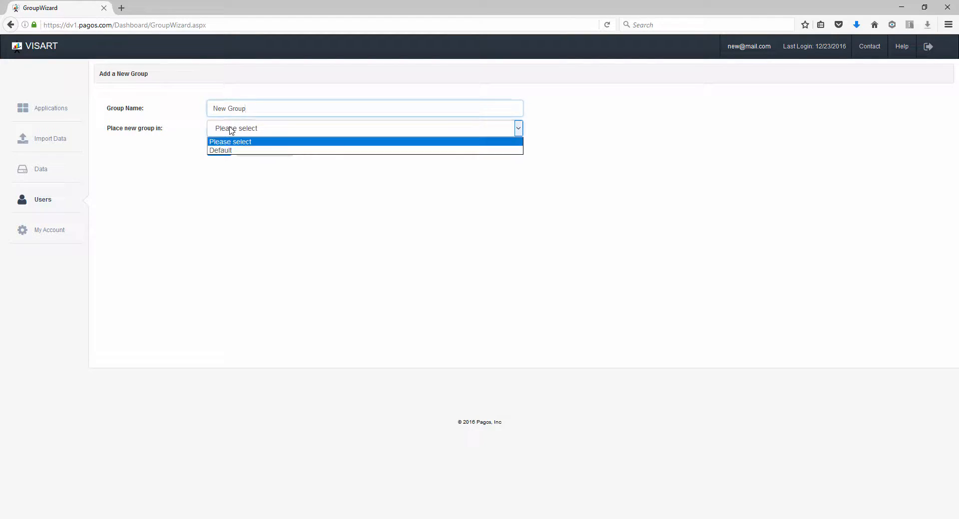
left_click(172, 179)
left_click(224, 151)
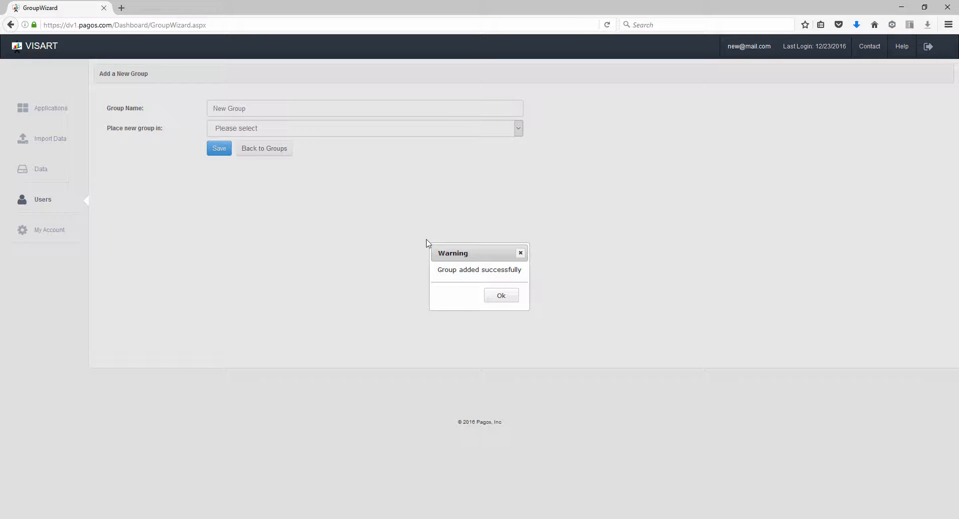
left_click(494, 298)
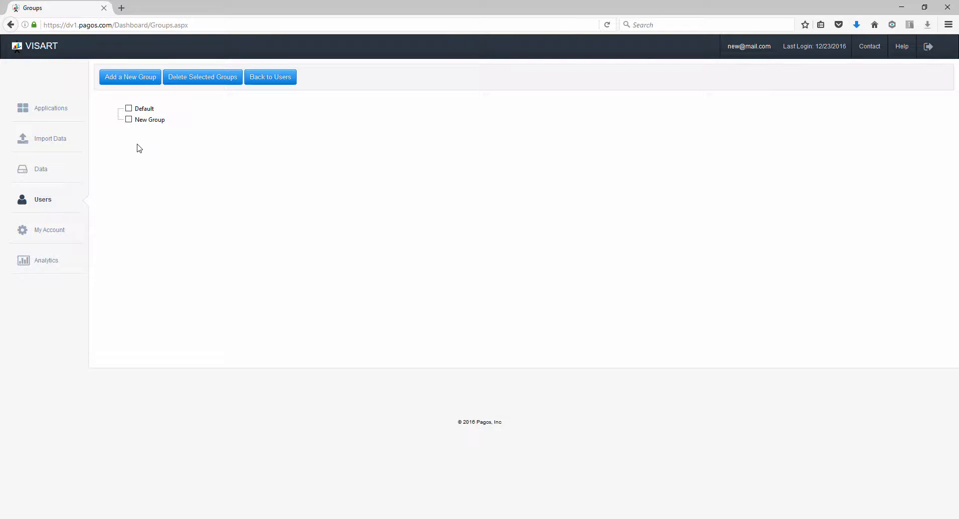
left_click(270, 80)
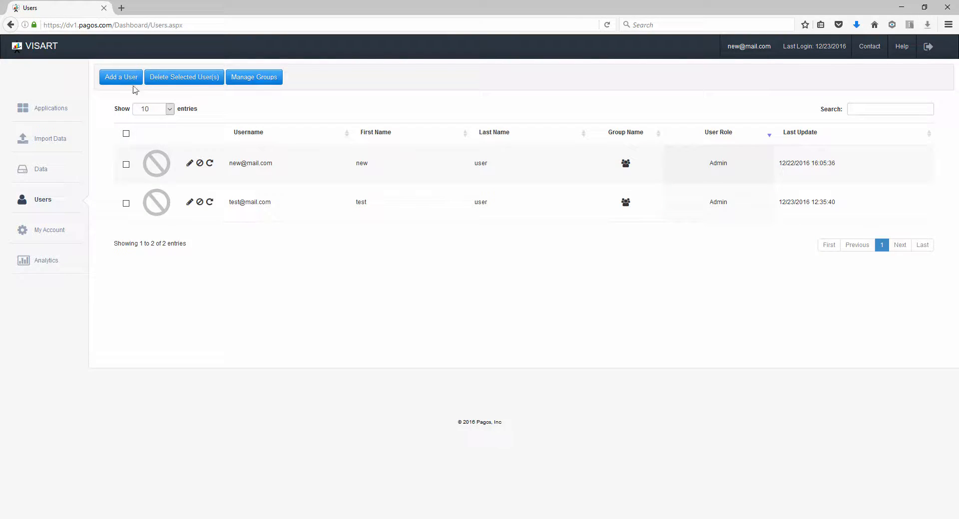
Step: Look over the data cubes, marking HR Dashboard, and review the account's edition features and supported extensions before opening Analytics
left_click(55, 173)
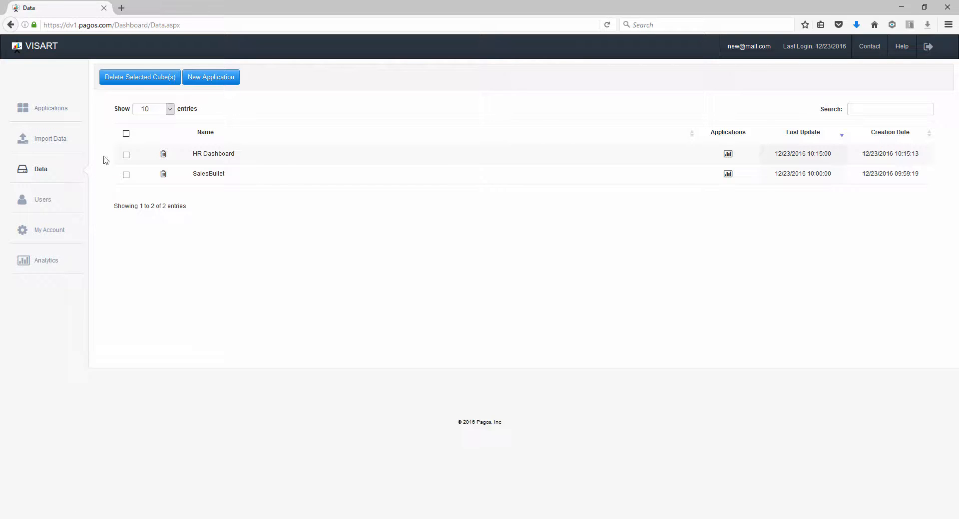
left_click(127, 155)
left_click(49, 232)
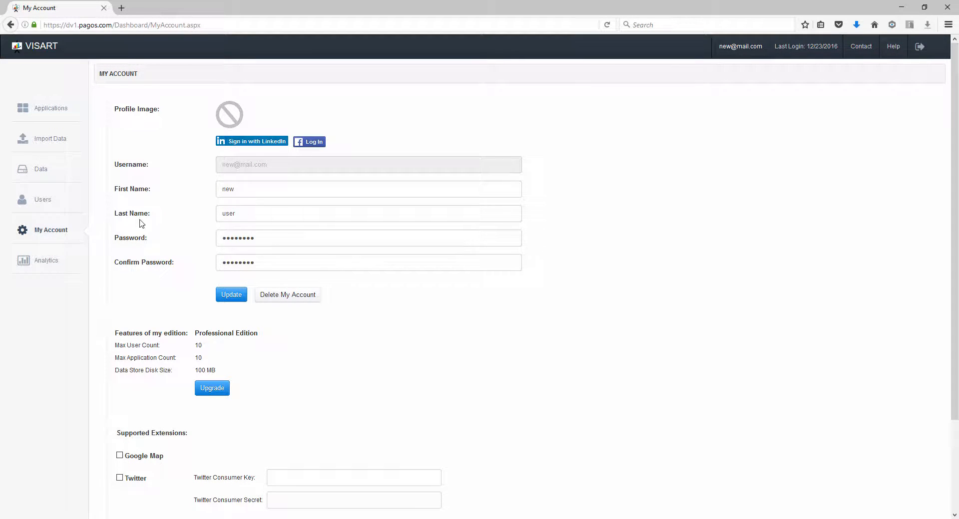
scroll(142, 223, "down", 3)
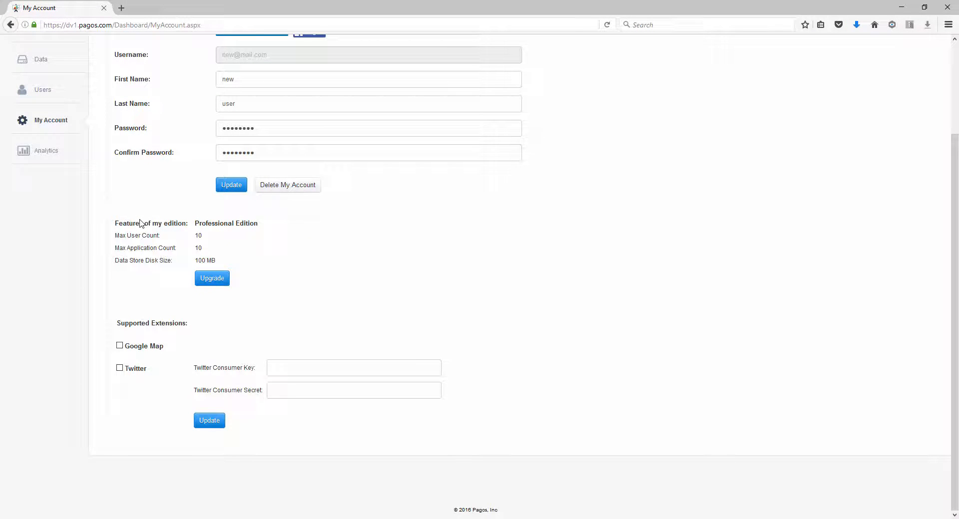
scroll(141, 223, "up", 3)
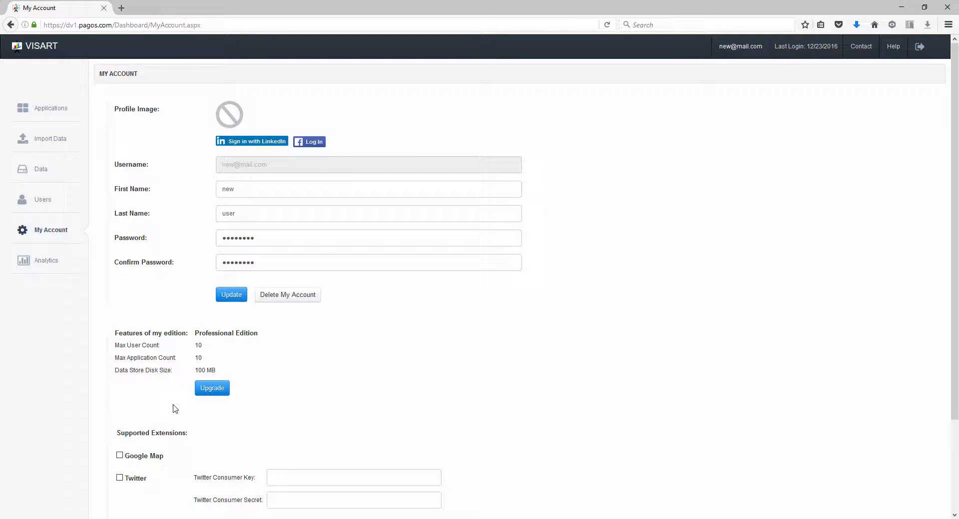
left_click(50, 265)
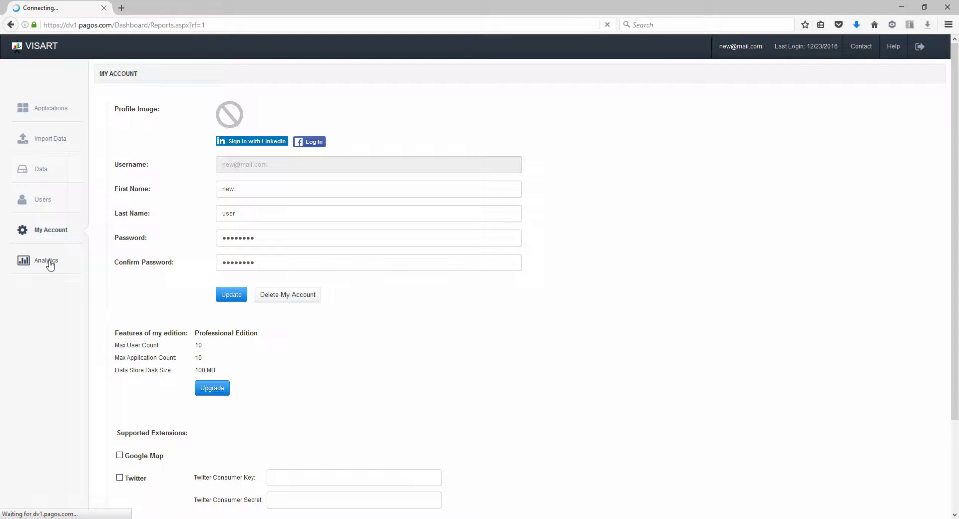